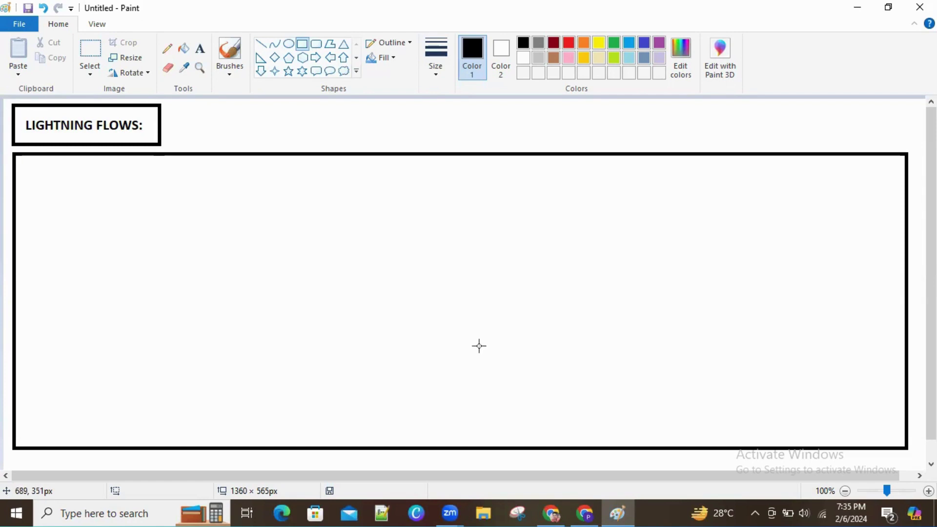
# Step: Switch from the Paint drawing to the browser showing the Salesforce Universities list
pyautogui.click(585, 513)
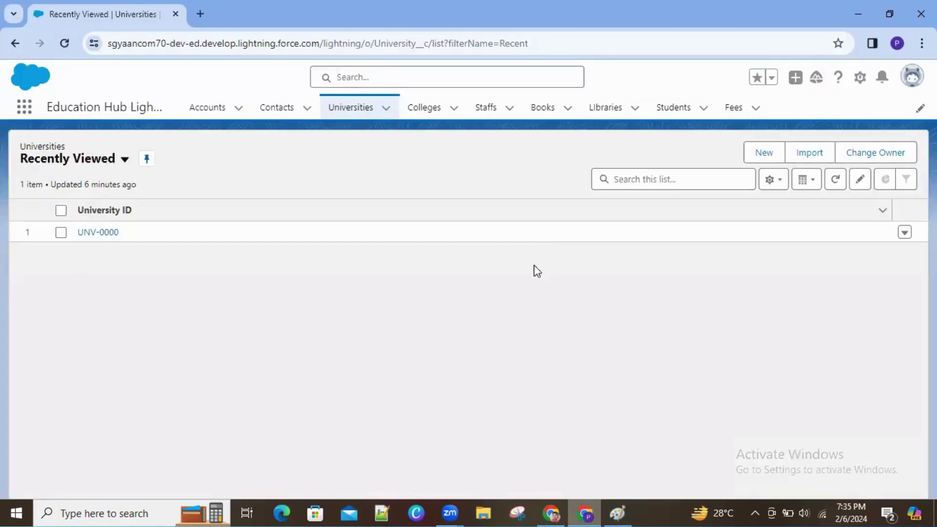
# Step: Open Salesforce Setup from the gear menu and filter Quick Find by 'flows'
pyautogui.click(860, 78)
pyautogui.click(834, 134)
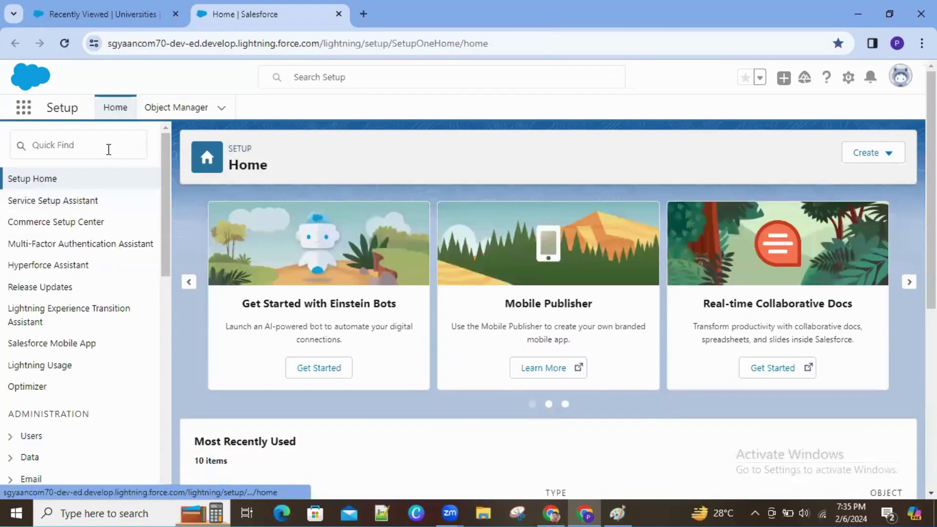
pyautogui.click(108, 149)
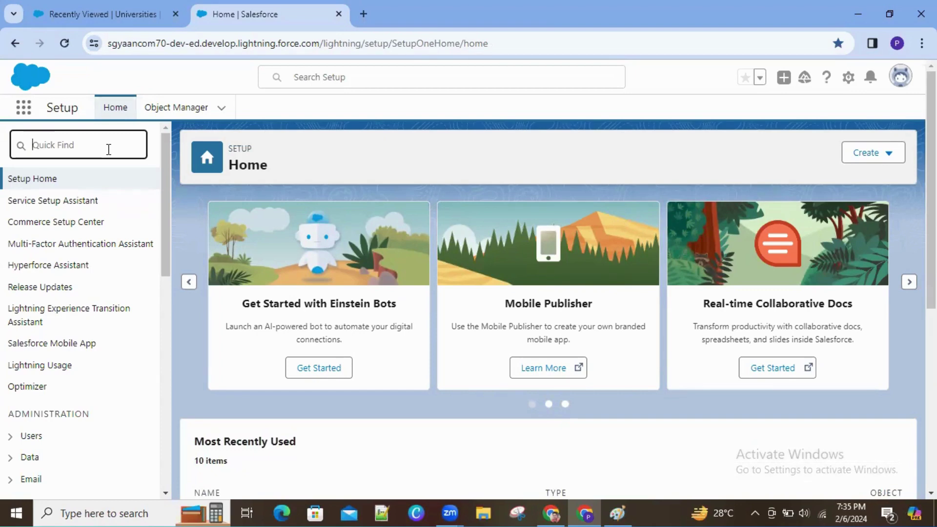
pyautogui.write('flows')
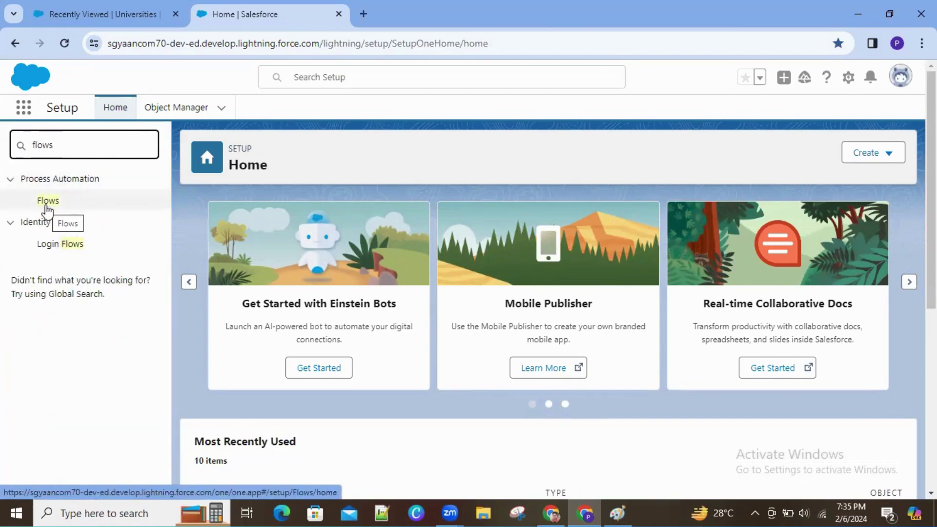
# Step: Open the Flows setup page and scroll through the 36 listed flow definitions
pyautogui.click(47, 209)
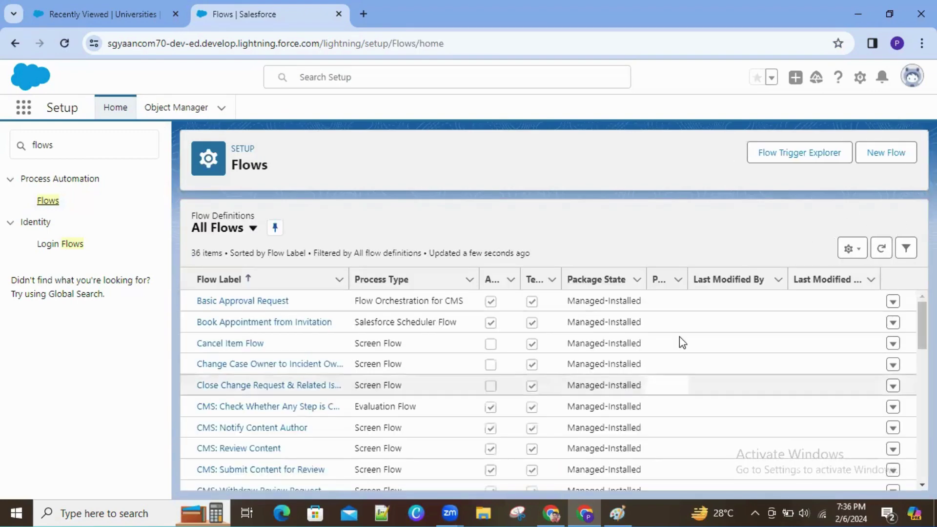
pyautogui.moveTo(619, 506)
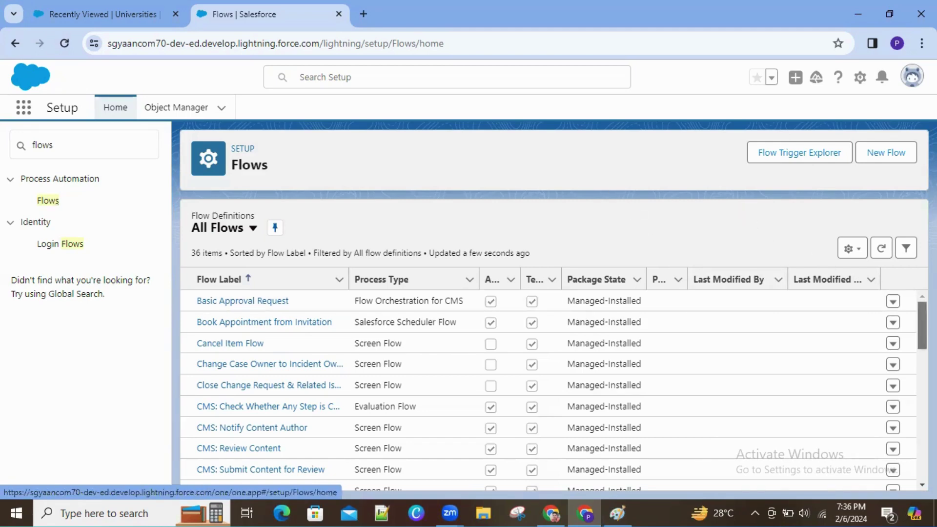
pyautogui.scroll(-15, 551, 390)
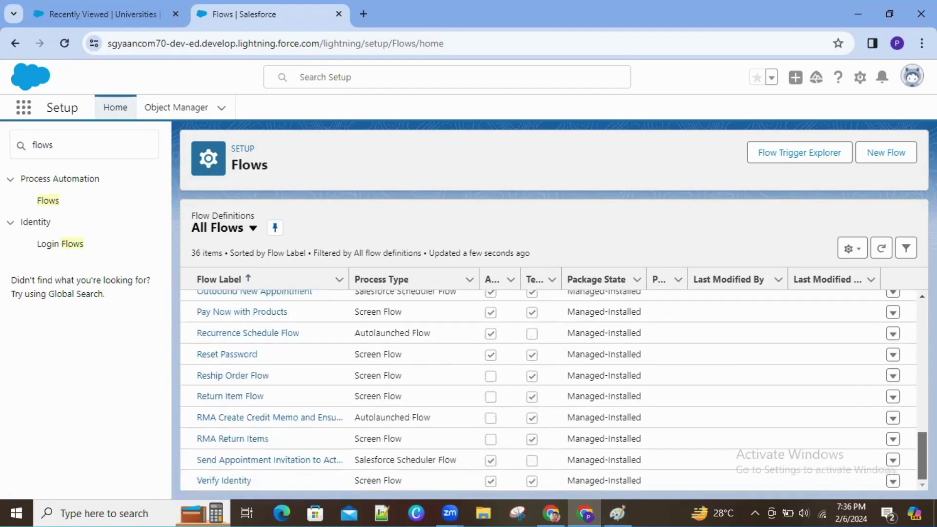
pyautogui.scroll(20, 551, 390)
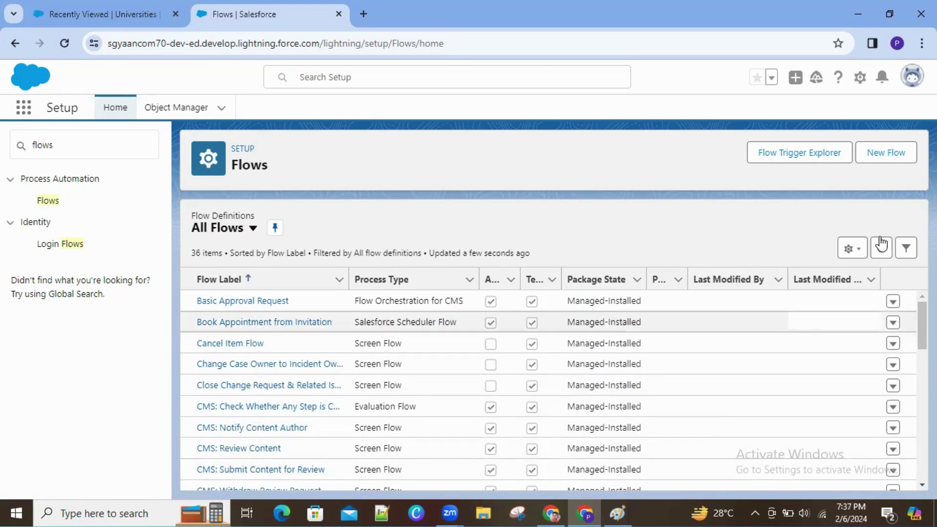
# Step: Start a New Flow so Flow Builder opens with Screen Flow preselected
pyautogui.click(887, 162)
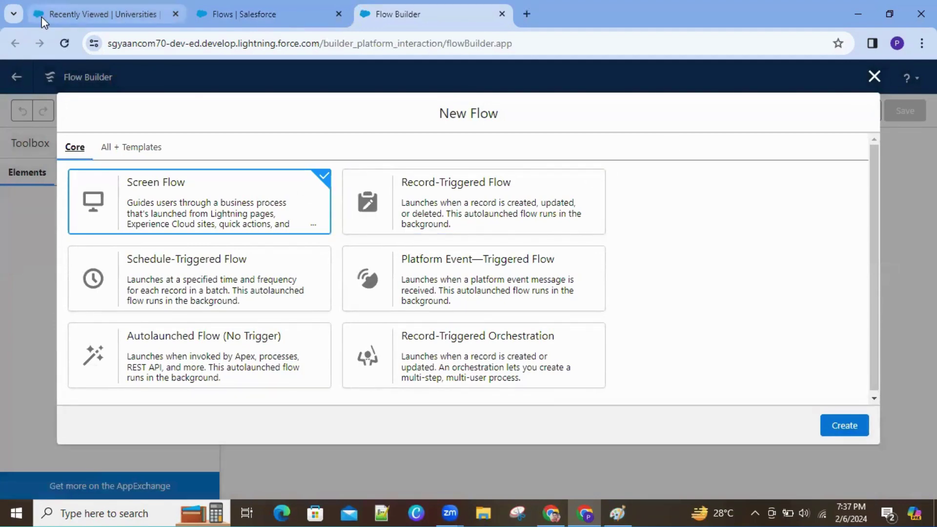
pyautogui.moveTo(42, 16)
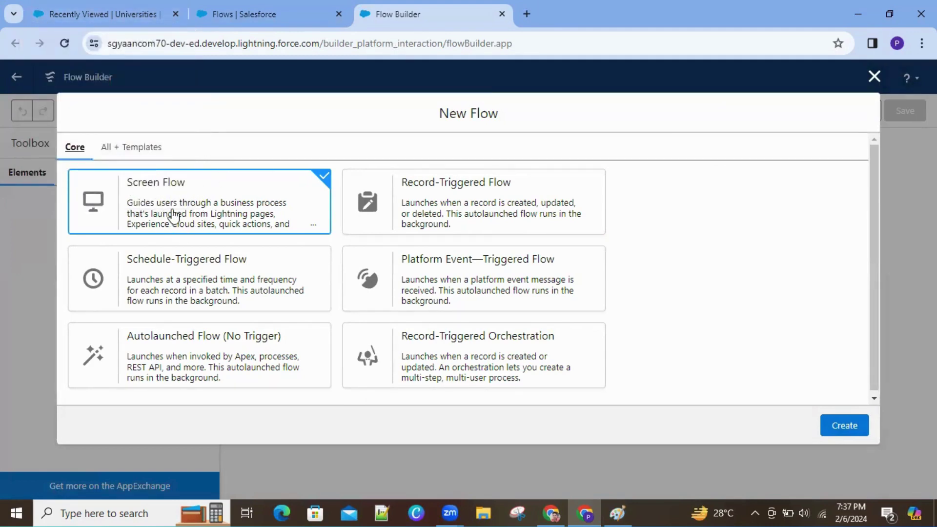
# Step: On the Universities tab, start a new University record and cancel it
pyautogui.click(112, 20)
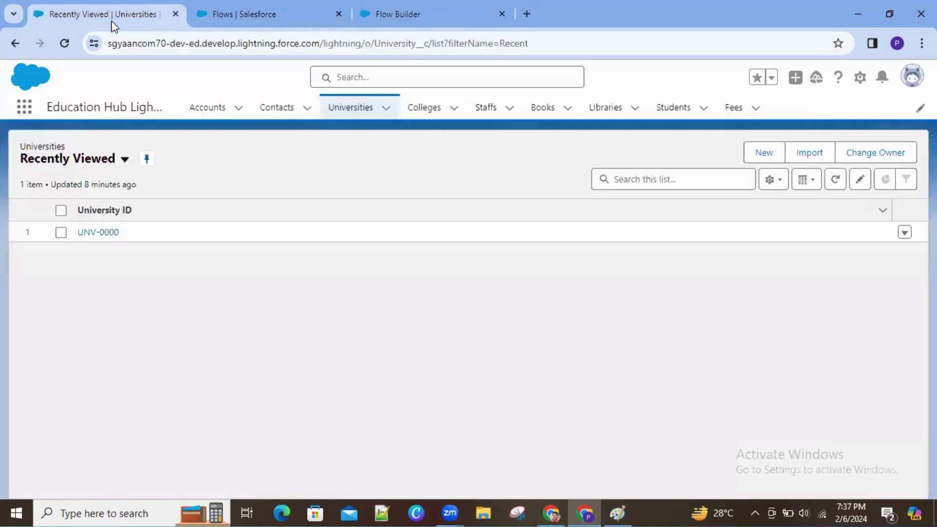
pyautogui.click(766, 152)
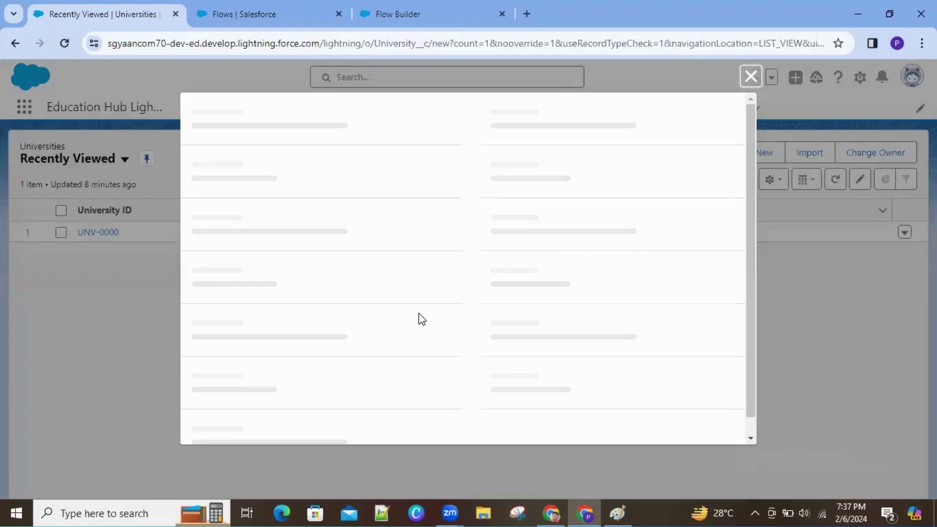
pyautogui.click(751, 77)
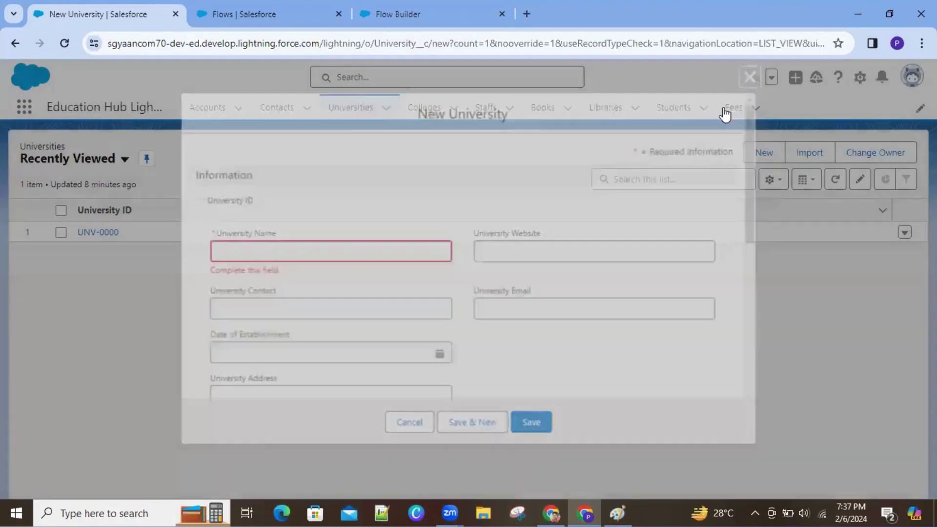
# Step: Open the UNV-0000 university record and scroll through its details
pyautogui.click(103, 233)
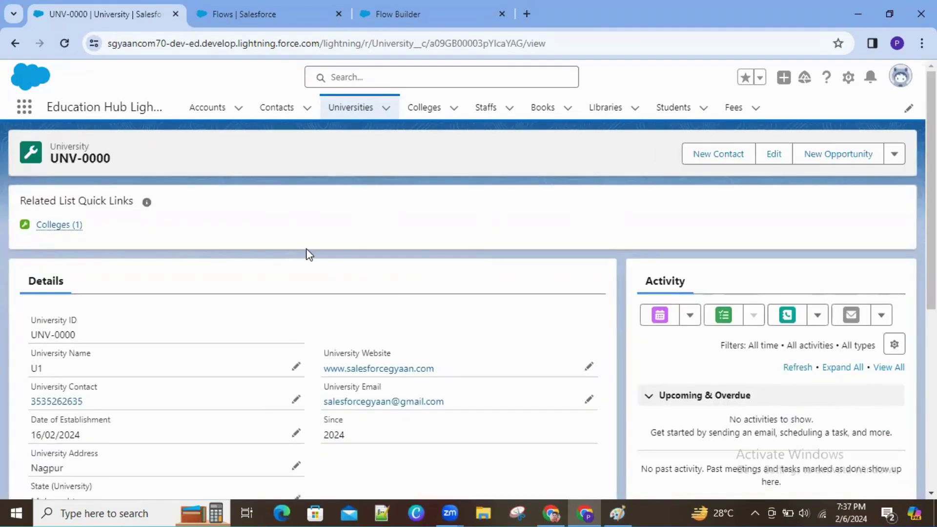
pyautogui.scroll(-3, 468, 293)
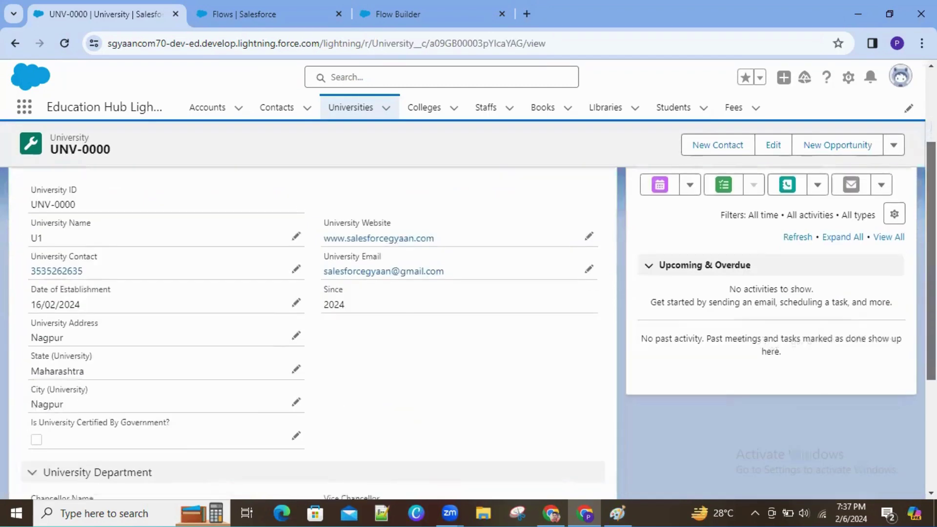
pyautogui.scroll(-2, 726, 301)
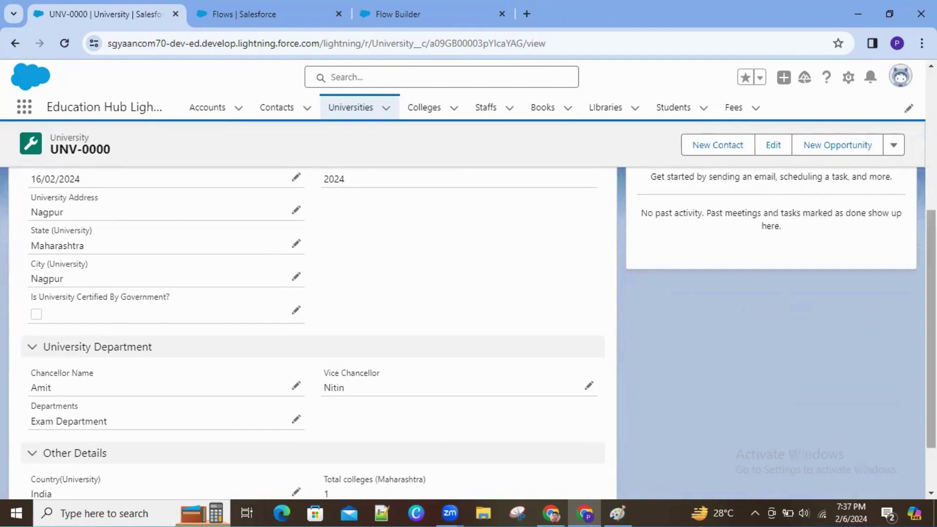
pyautogui.moveTo(931, 342); pyautogui.dragTo(931, 205)
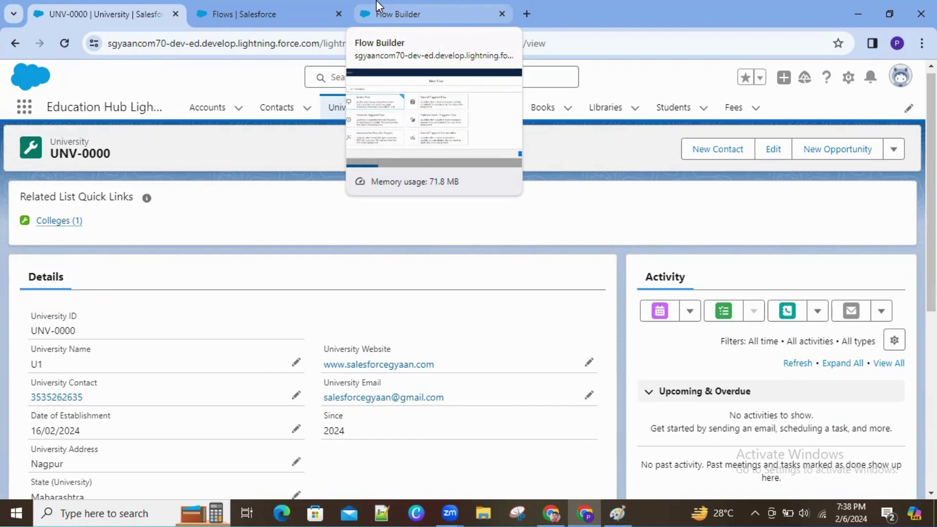
# Step: Go back through the Flows tab to the Flow Builder tab's New Flow dialog
pyautogui.click(289, 25)
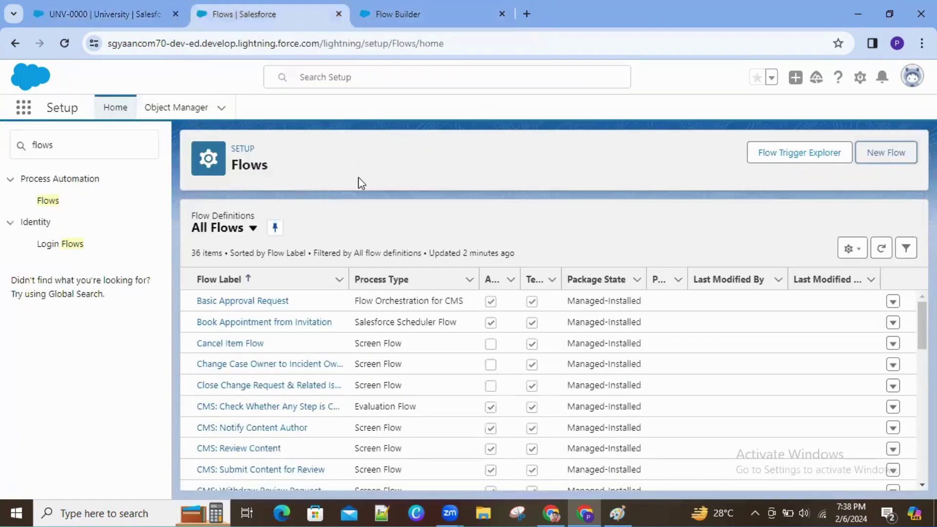
pyautogui.click(449, 14)
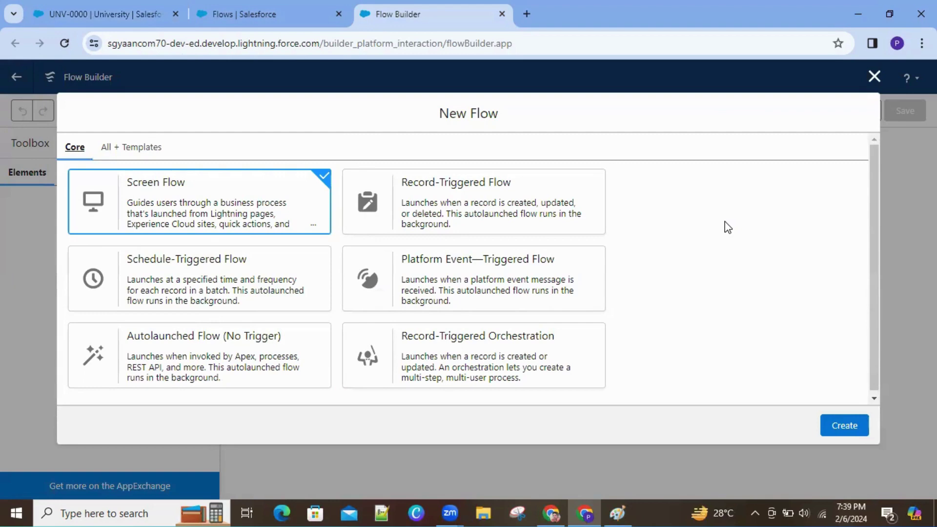
# Step: Browse all flow types and templates, then return to Core with Screen Flow selected
pyautogui.click(132, 152)
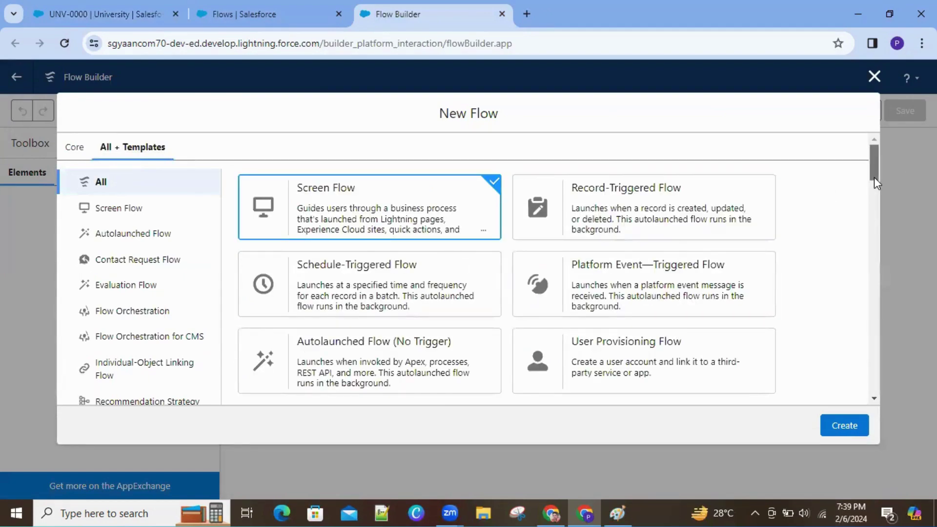
pyautogui.moveTo(874, 191); pyautogui.dragTo(870, 358)
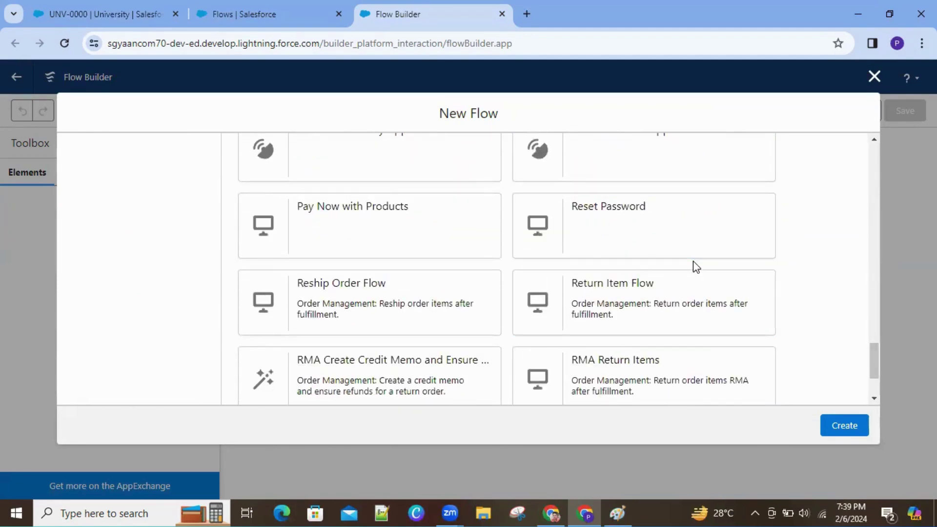
pyautogui.moveTo(874, 374); pyautogui.dragTo(858, 151)
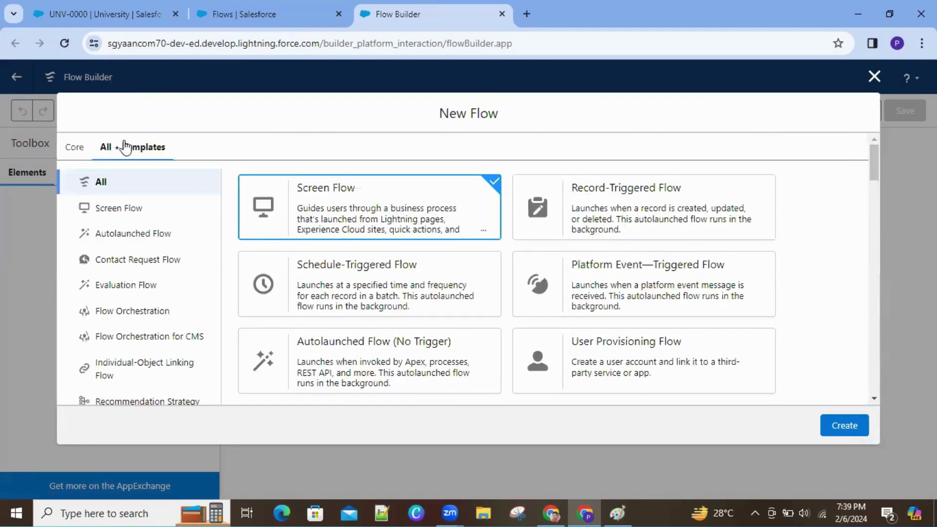
pyautogui.click(63, 155)
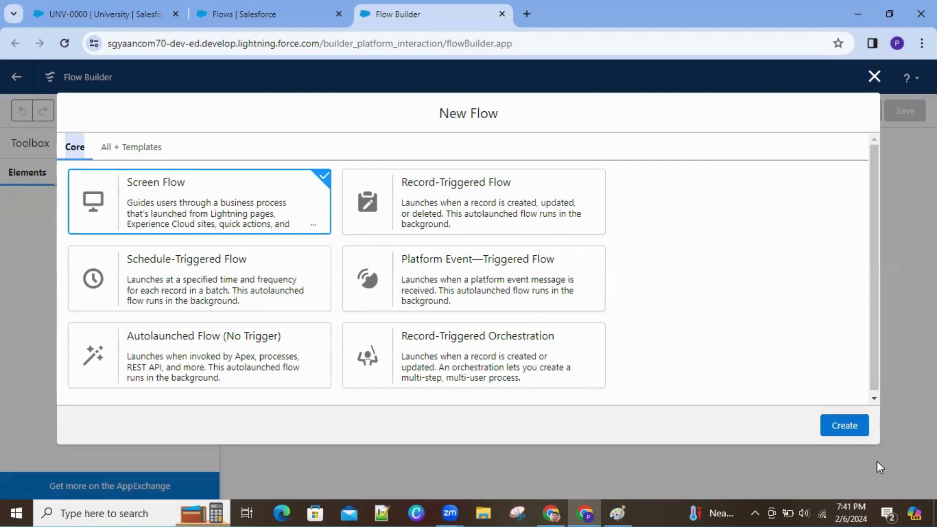
# Step: Create the blank Screen Flow, leaving a canvas with only start and end elements
pyautogui.click(845, 425)
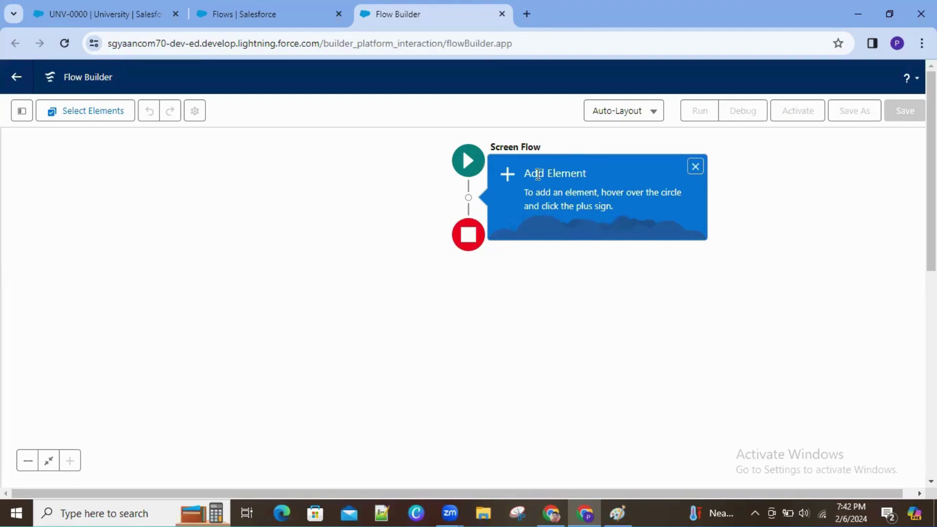
# Step: Search Google for 'google map' and open Google Maps in a new tab via Try now
pyautogui.click(527, 16)
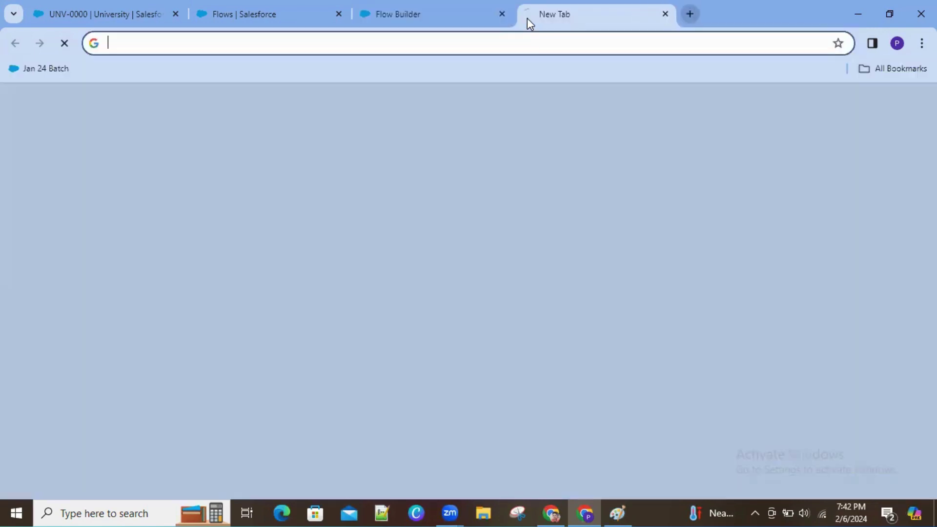
pyautogui.write('google map')
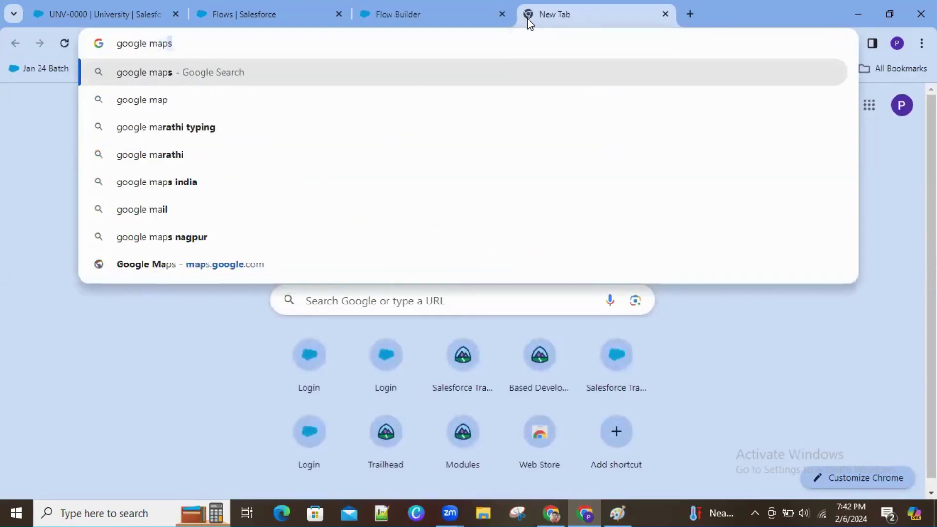
pyautogui.press('Return')
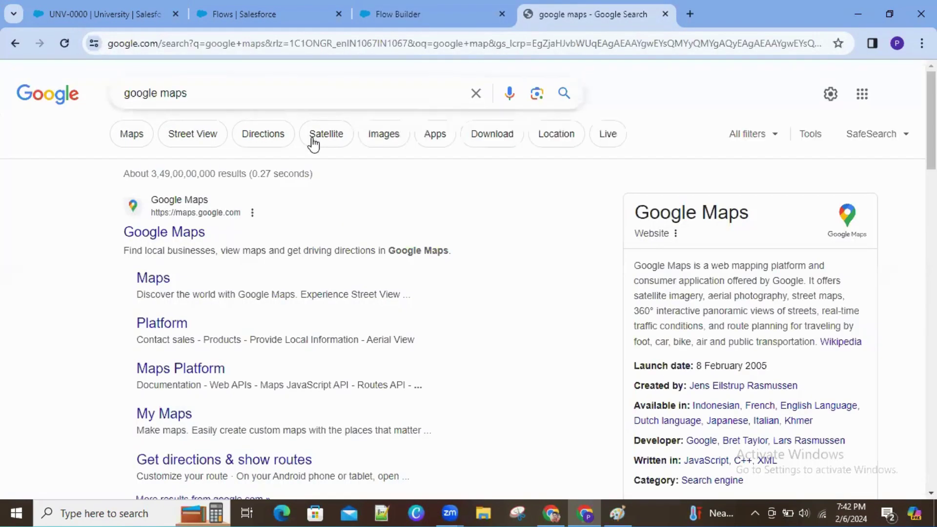
pyautogui.click(162, 291)
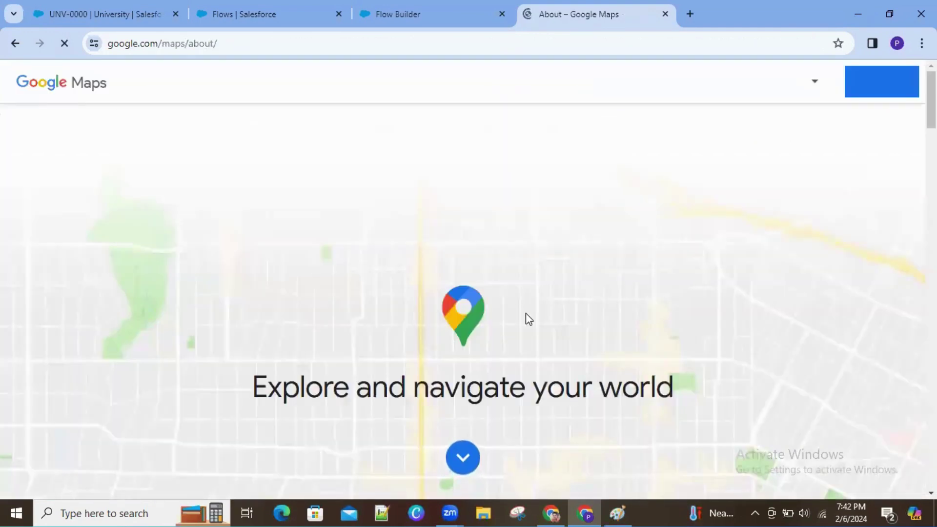
pyautogui.scroll(-5, 463, 244)
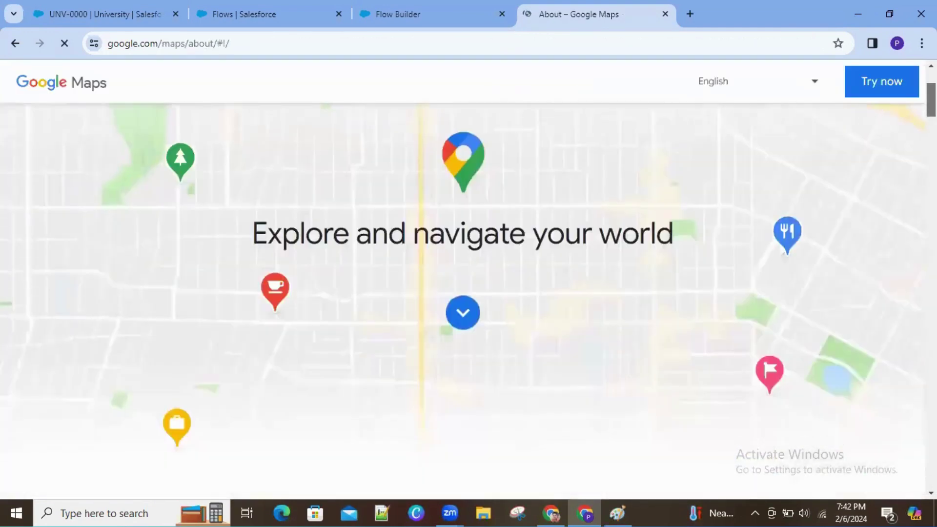
pyautogui.scroll(2, 468, 273)
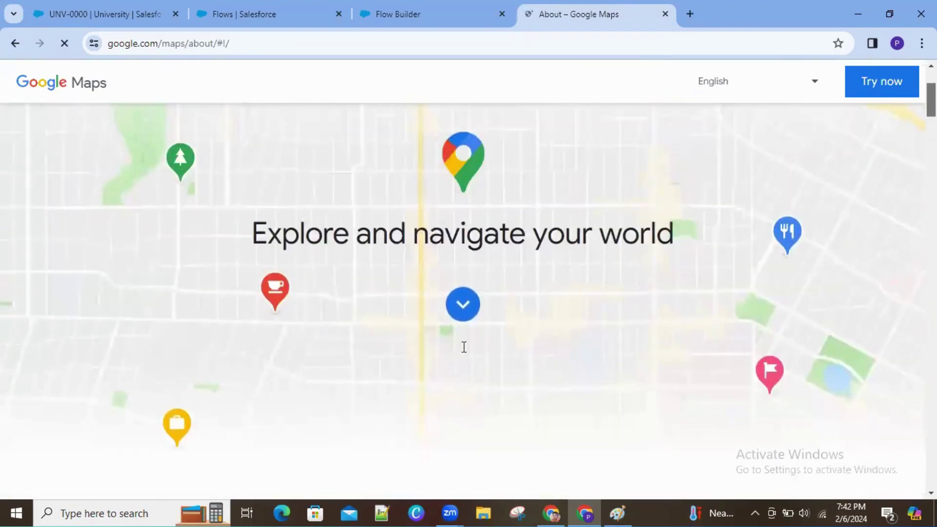
pyautogui.click(685, 334)
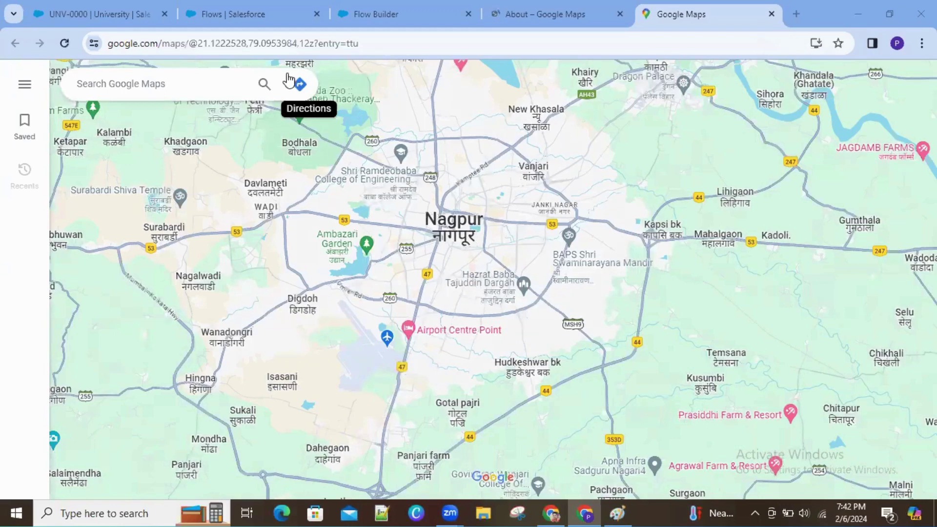
# Step: Get directions from Nagpur, Maharashtra to Shegaon, Maharashtra
pyautogui.click(299, 85)
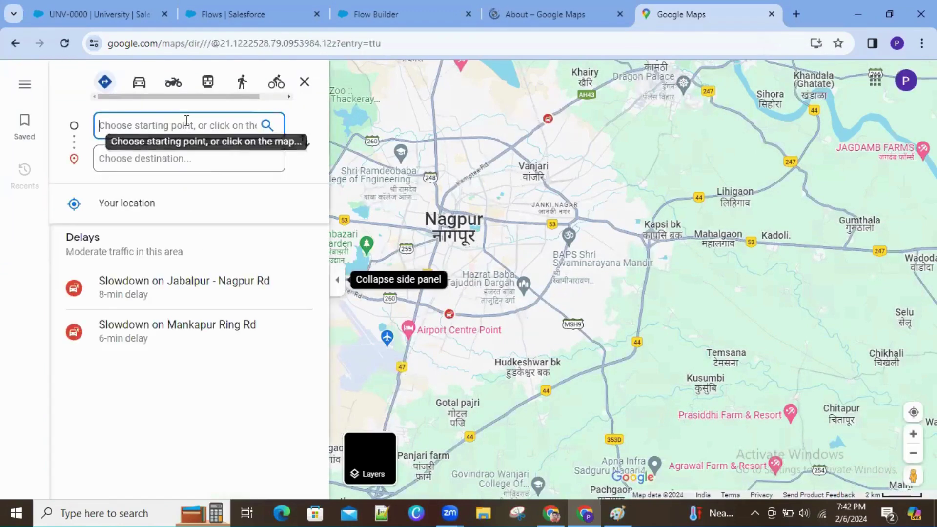
pyautogui.write('Nagpu')
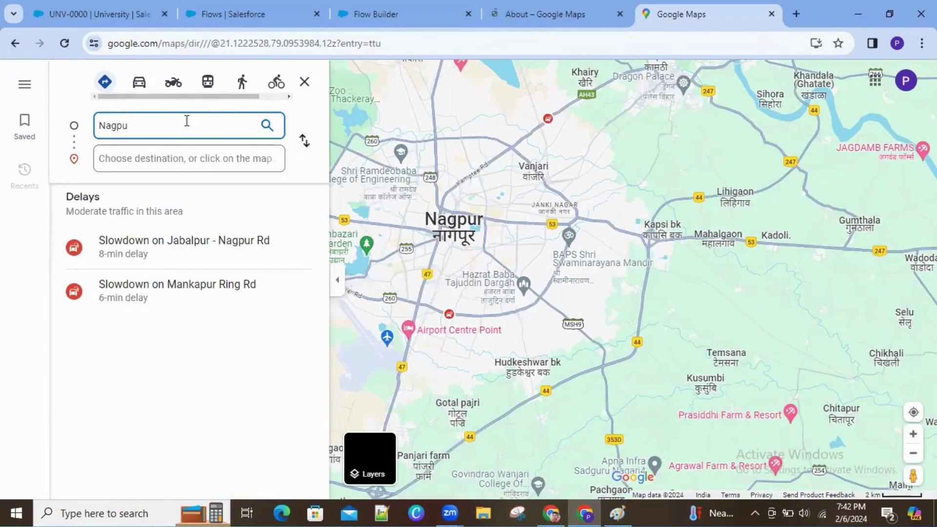
pyautogui.write('r')
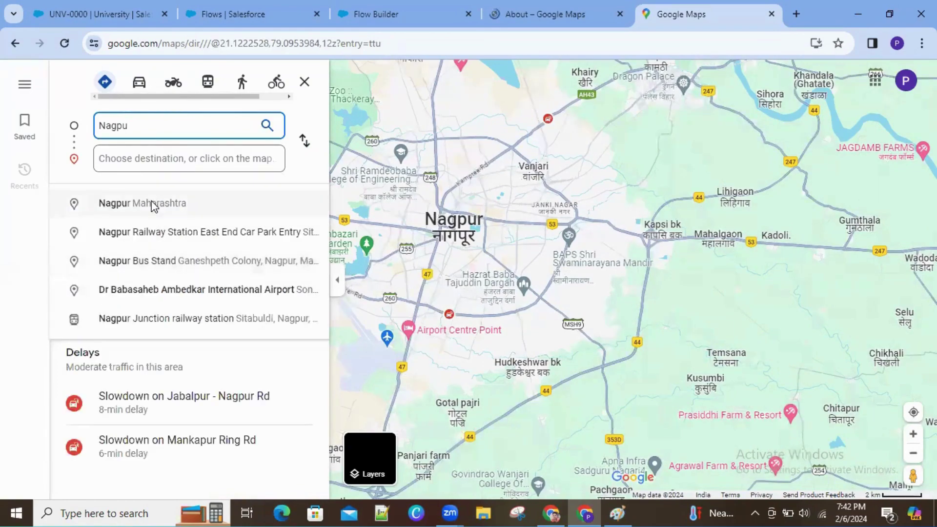
pyautogui.click(150, 205)
pyautogui.write('She')
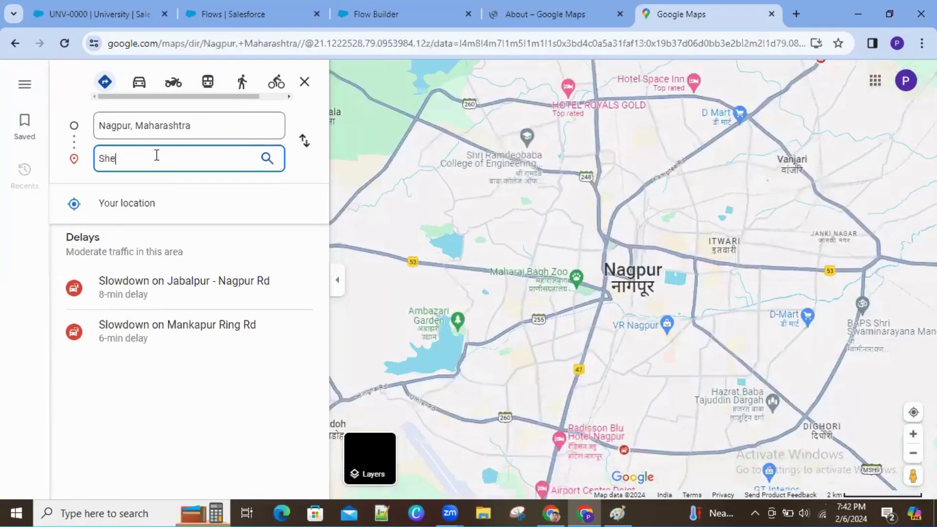
pyautogui.write('gaon')
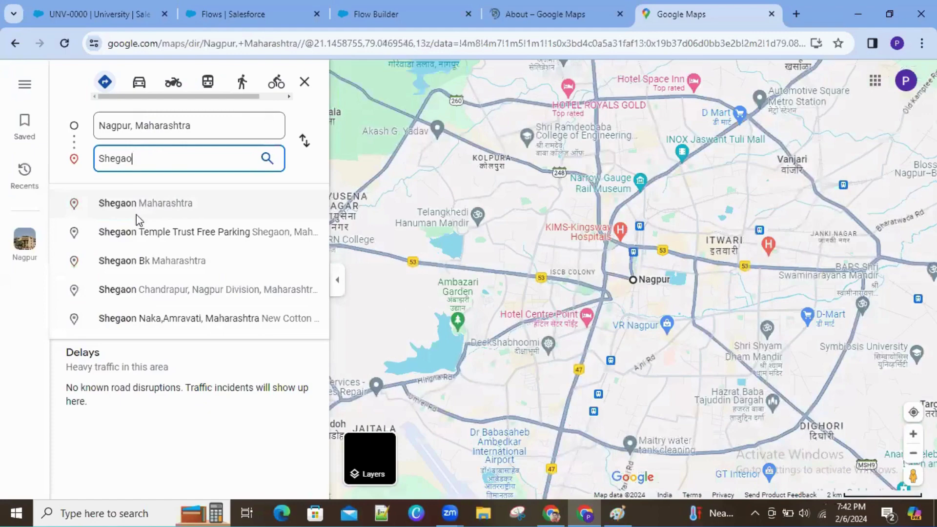
pyautogui.click(136, 213)
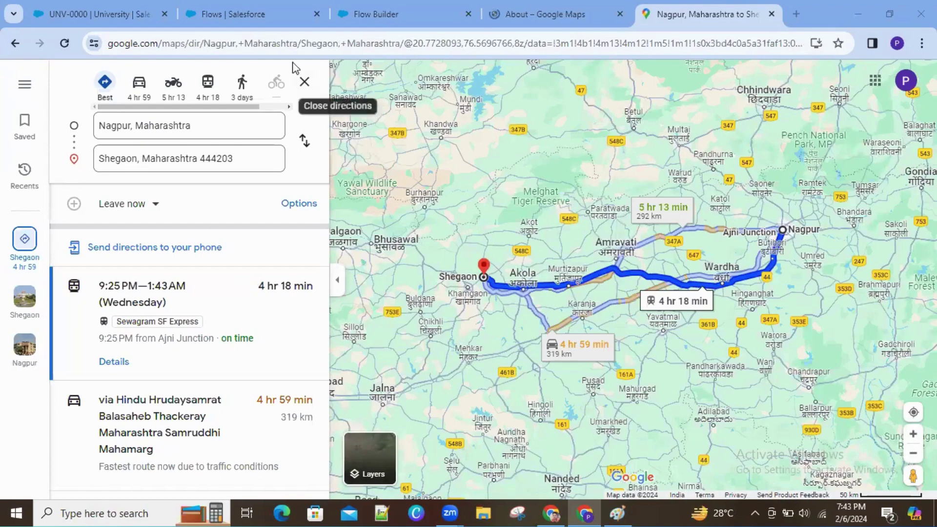
# Step: Redo the Nagpur-to-Shegaon directions and switch the map to Satellite view
pyautogui.click(305, 82)
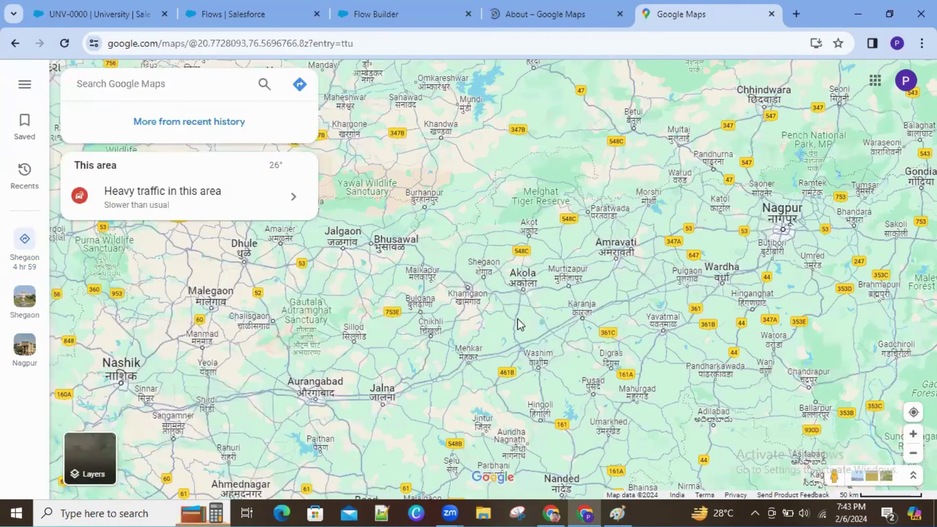
pyautogui.click(299, 86)
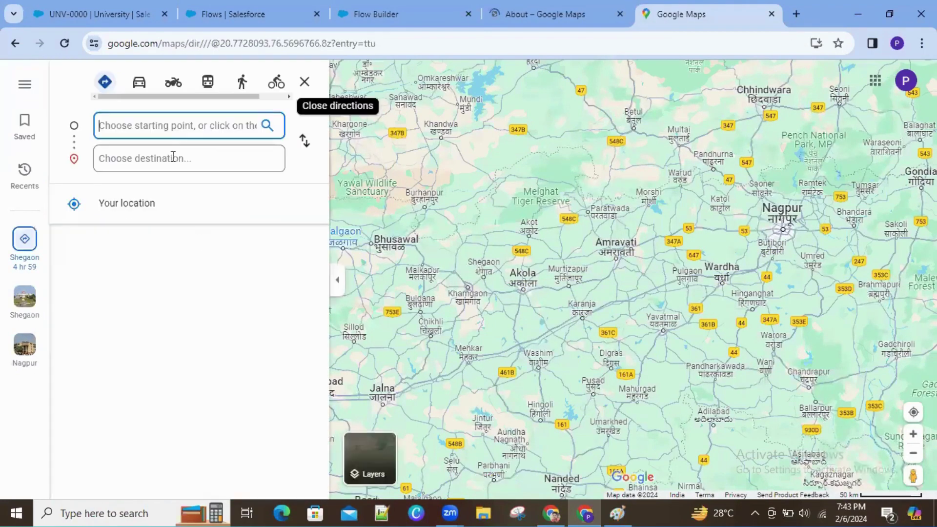
pyautogui.write('Nag')
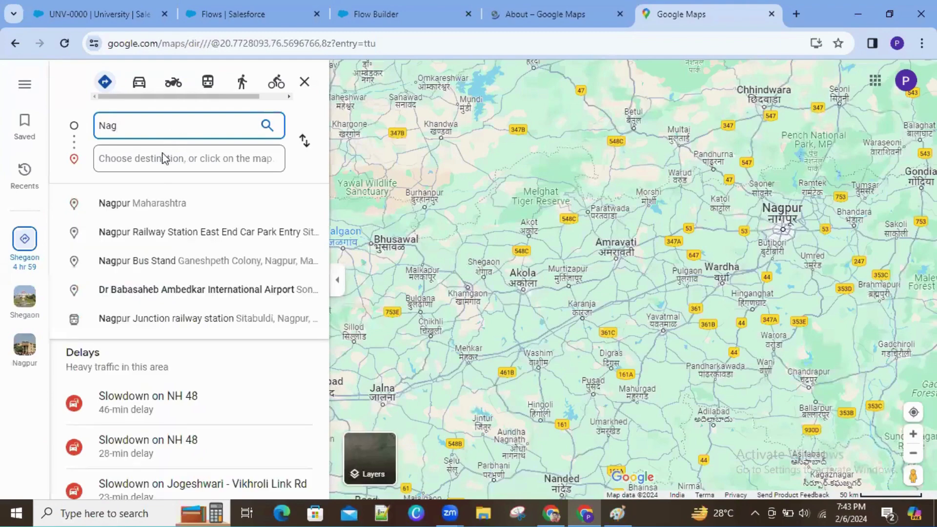
pyautogui.click(147, 204)
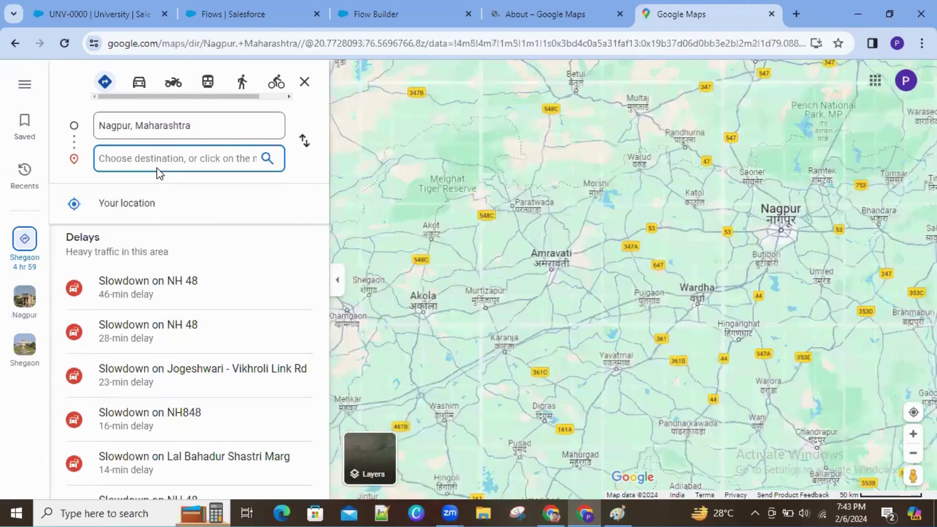
pyautogui.write('Shega')
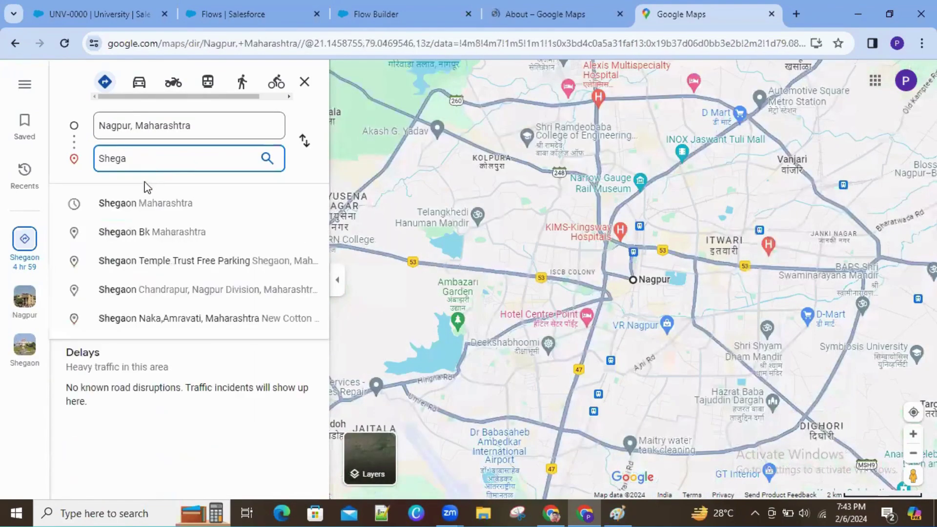
pyautogui.click(138, 203)
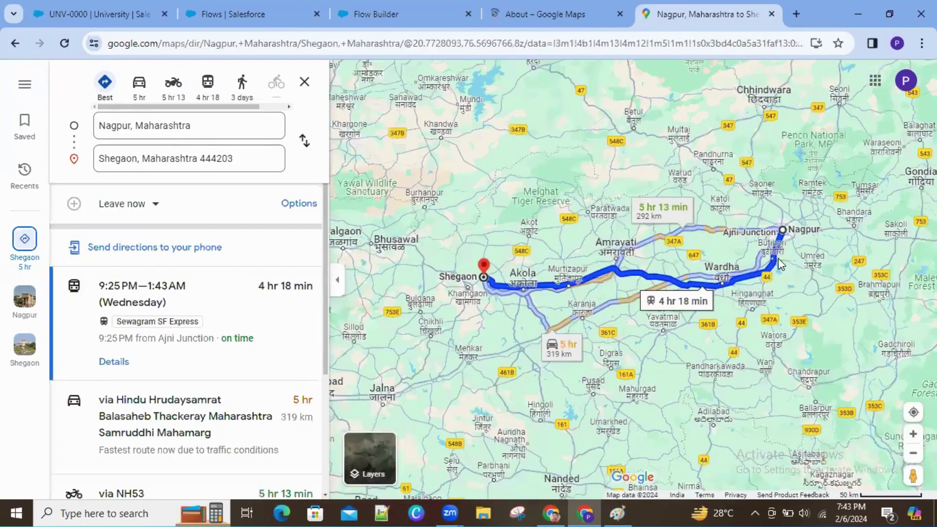
pyautogui.click(366, 463)
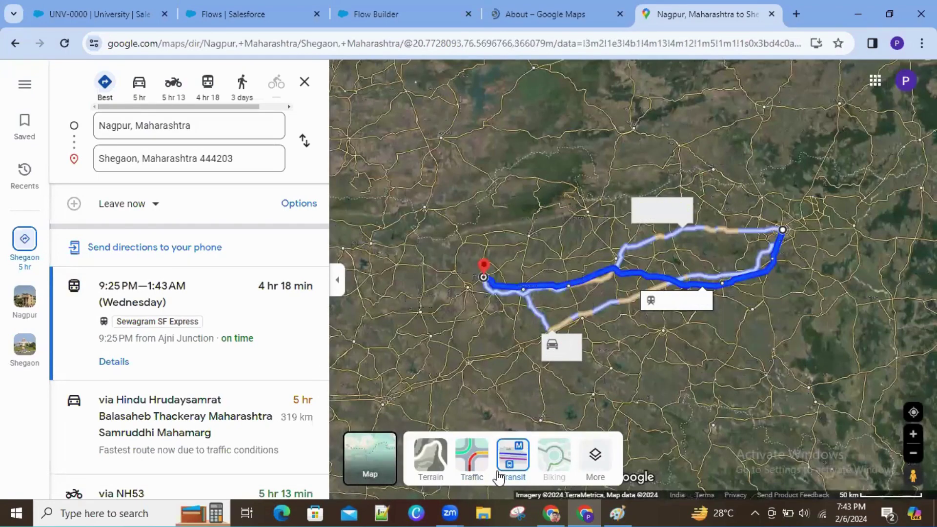
# Step: Turn on the live Traffic, Street View and Transit layers over the route map
pyautogui.moveTo(588, 469)
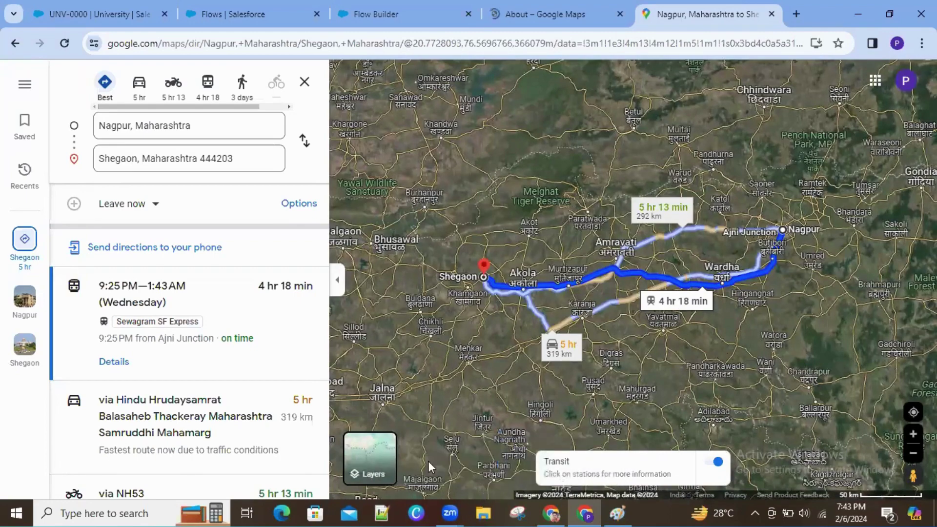
pyautogui.click(370, 459)
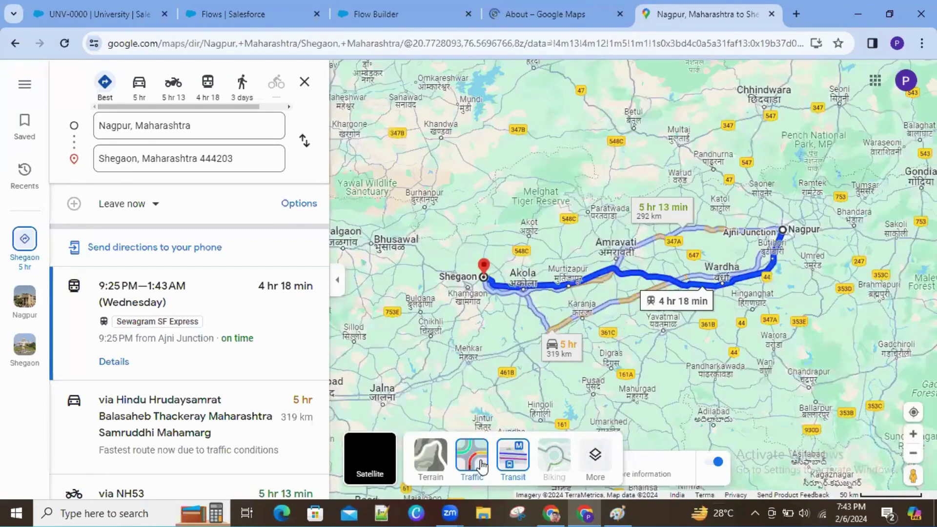
pyautogui.click(479, 466)
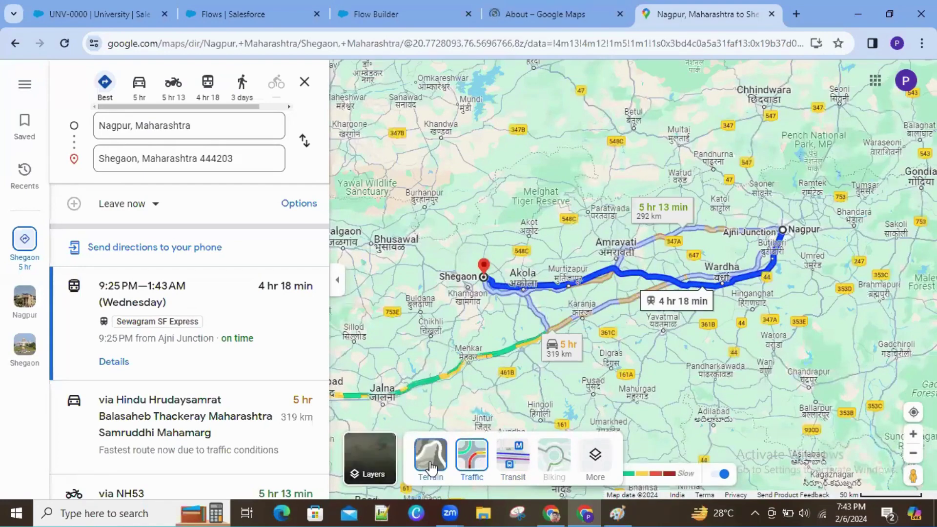
pyautogui.click(588, 472)
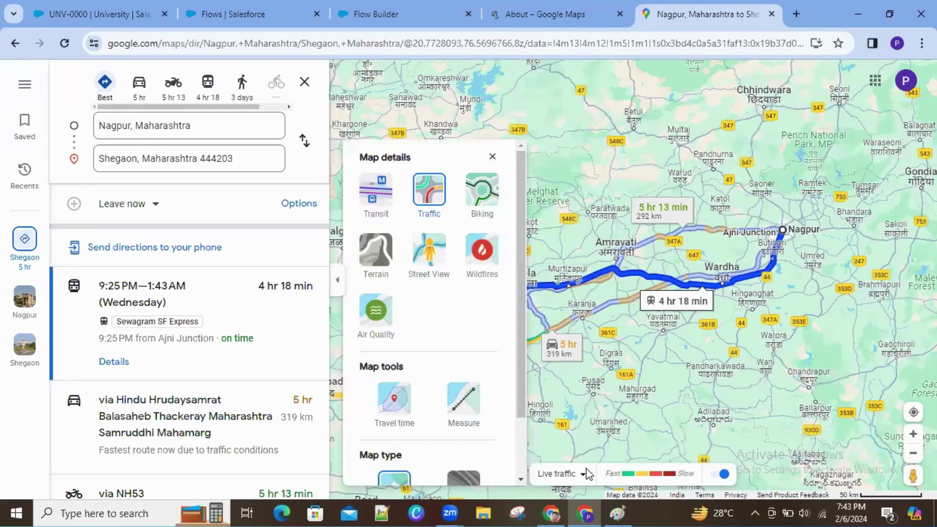
pyautogui.click(424, 234)
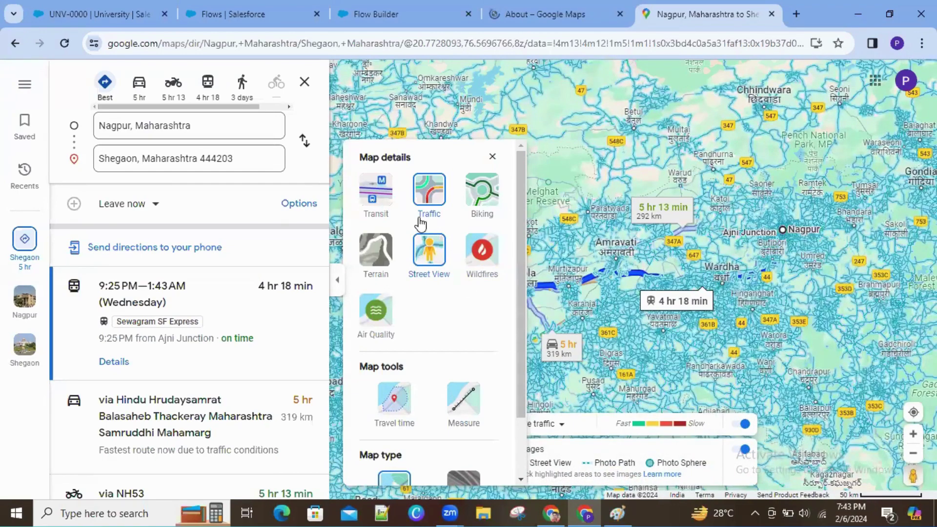
pyautogui.click(379, 195)
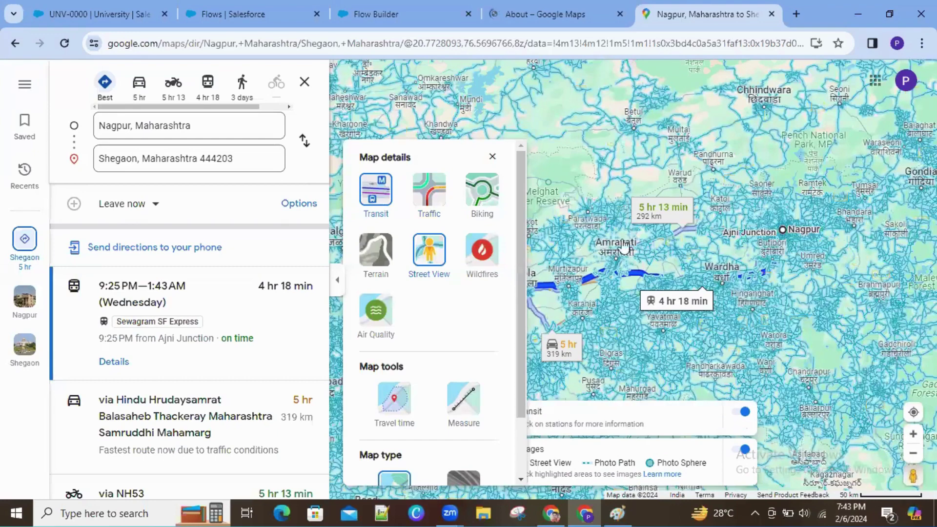
pyautogui.click(492, 158)
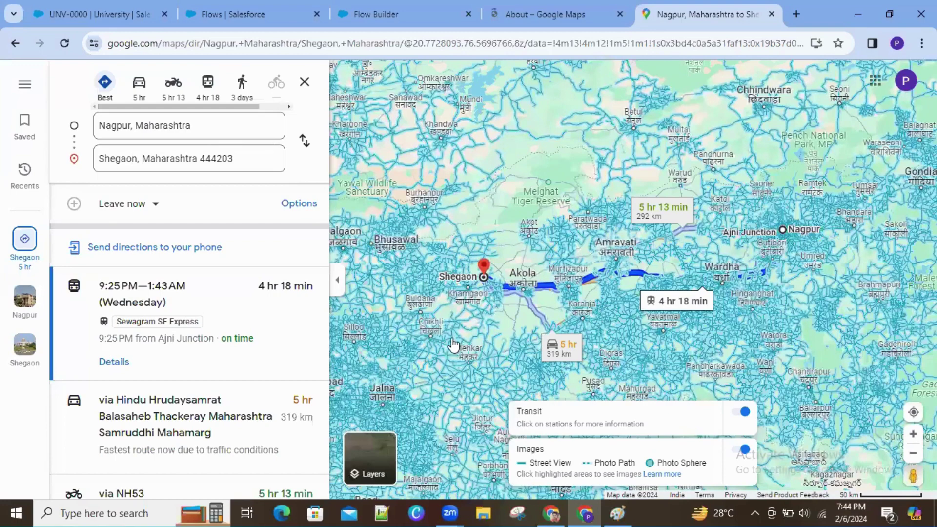
# Step: View the routes in satellite imagery, then return to the default map view
pyautogui.click(370, 462)
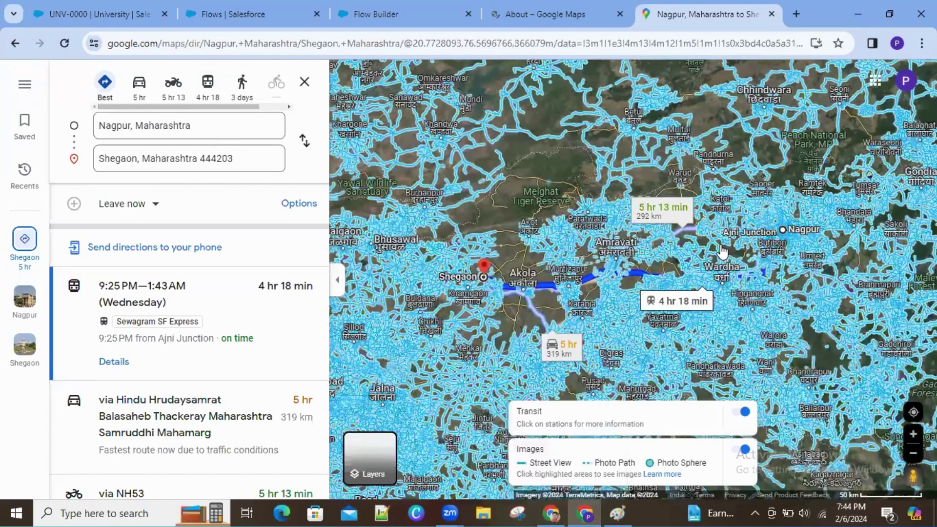
pyautogui.scroll(2, 722, 251)
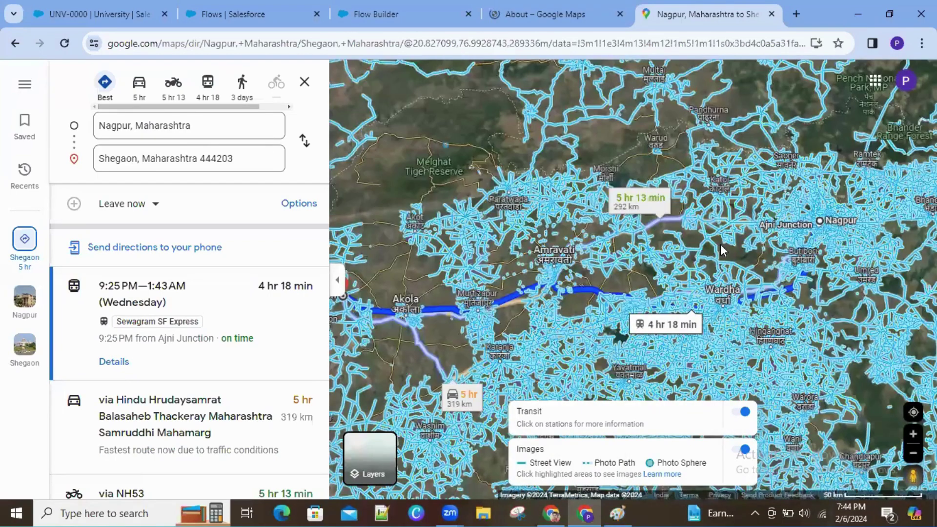
pyautogui.scroll(2, 723, 251)
pyautogui.scroll(-1, 723, 251)
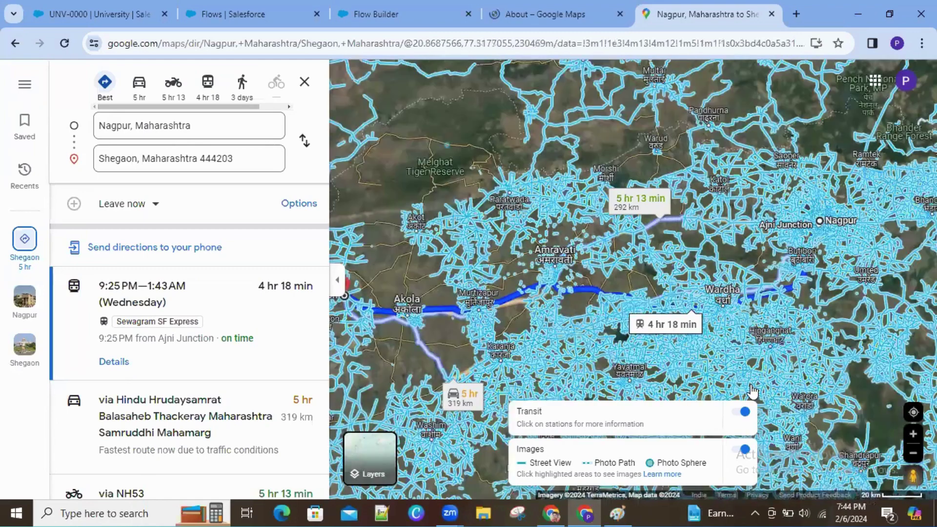
pyautogui.click(371, 456)
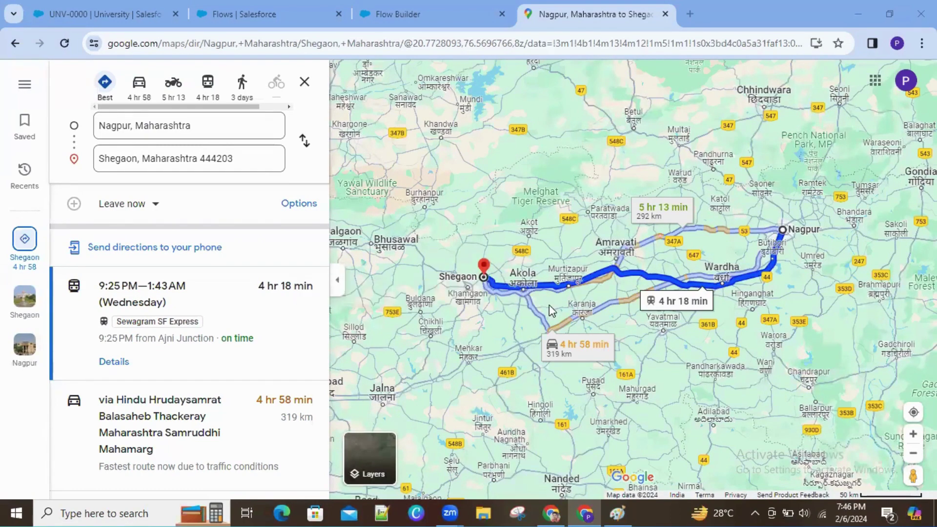
# Step: Return to the Flow Builder browser tab with the empty Screen Flow canvas
pyautogui.click(399, 16)
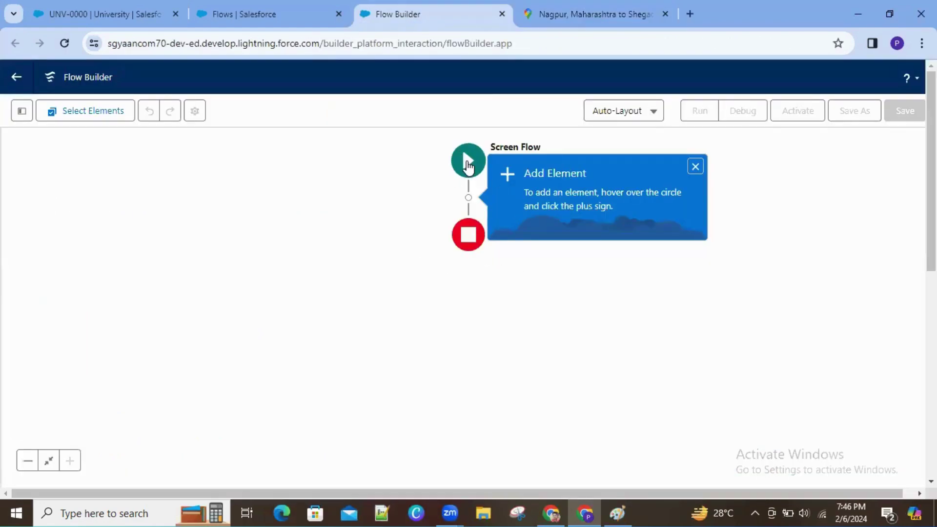
pyautogui.click(634, 12)
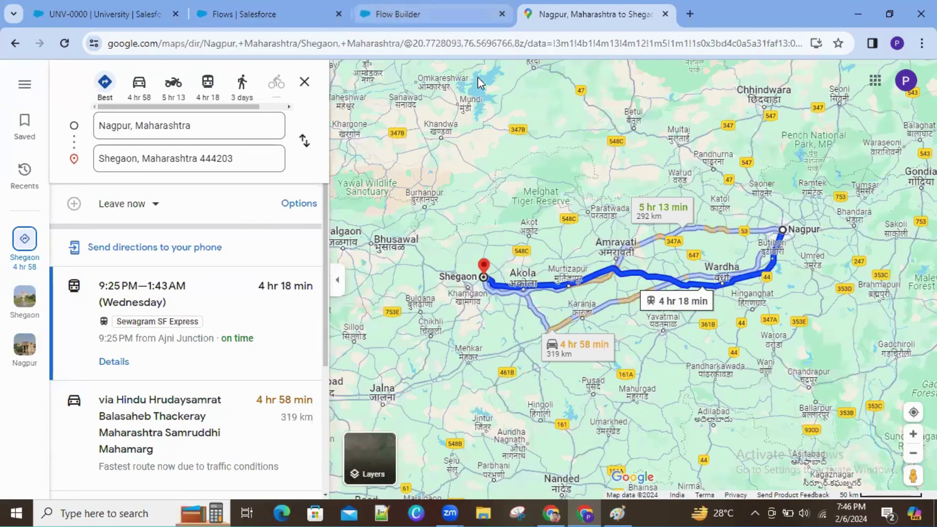
pyautogui.click(449, 13)
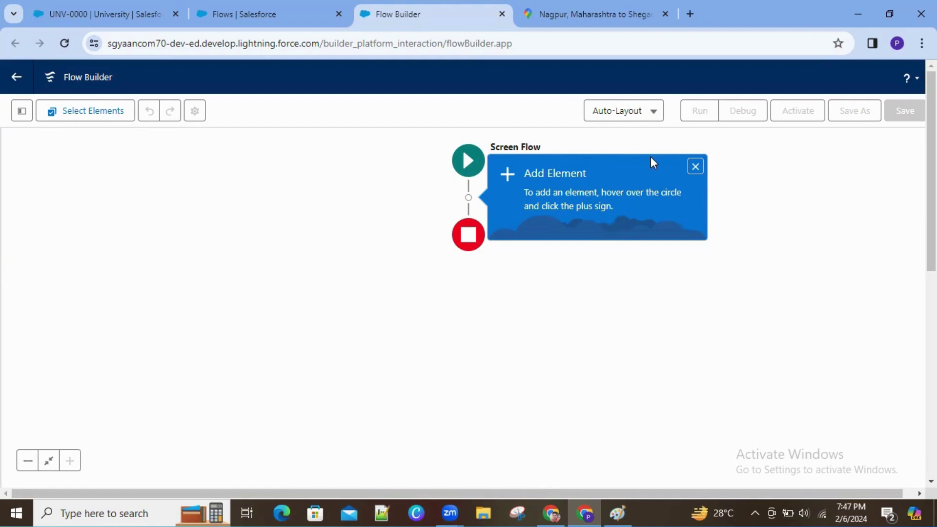
# Step: Dismiss the add-element tip and try Free-Form layout, dragging the Start element left
pyautogui.click(654, 114)
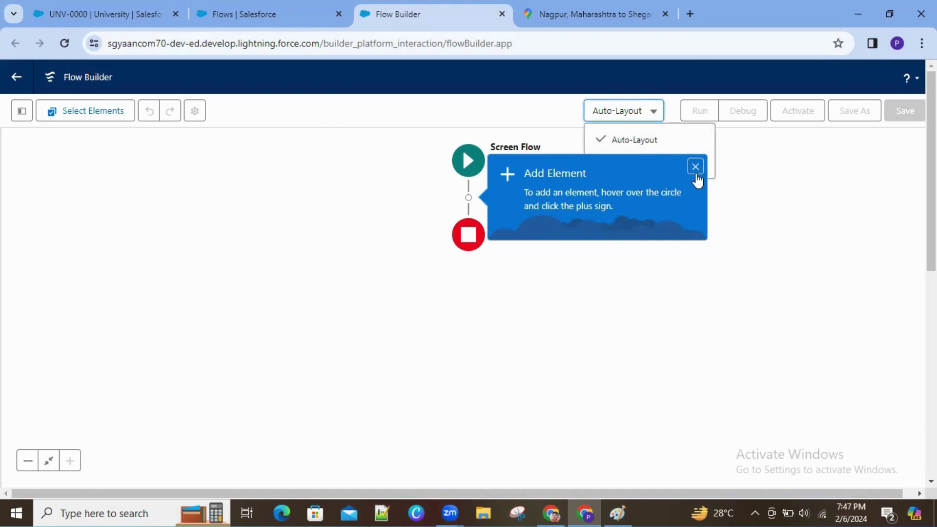
pyautogui.click(696, 166)
pyautogui.click(648, 111)
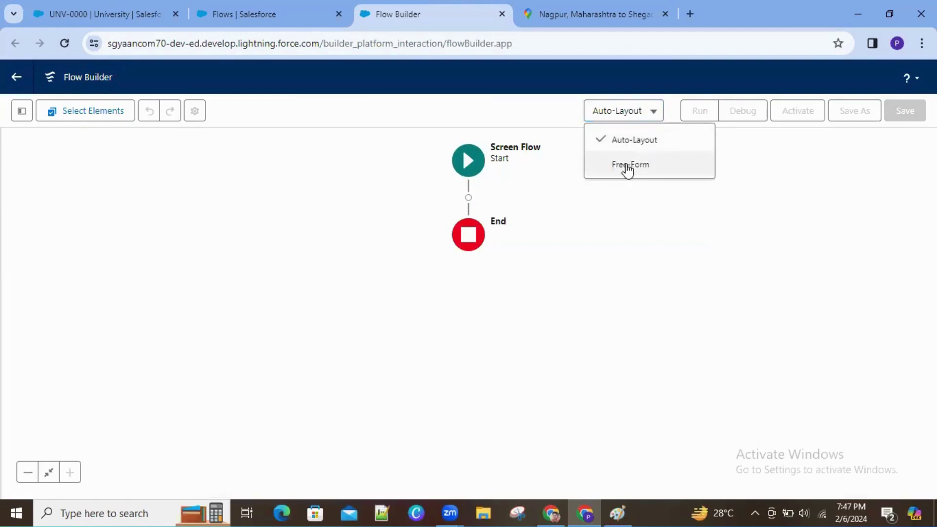
pyautogui.click(628, 166)
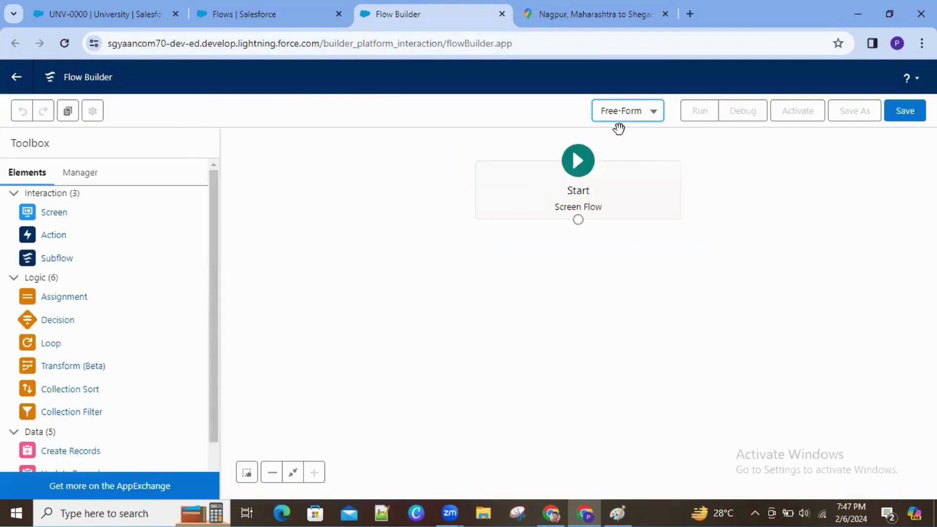
pyautogui.moveTo(536, 182); pyautogui.dragTo(336, 176)
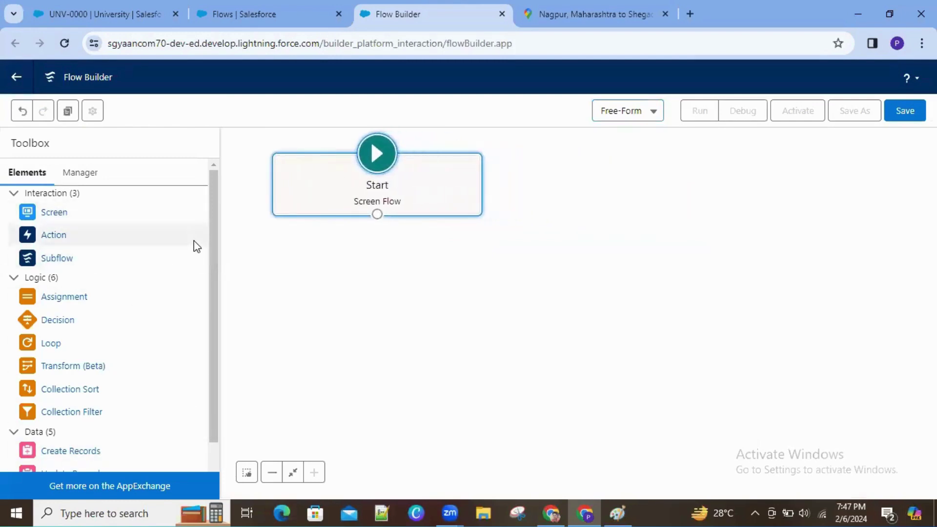
pyautogui.moveTo(211, 247); pyautogui.dragTo(220, 418)
# Step: Revert to Auto-Layout, accepting lost positions, and open the element list after Start
pyautogui.click(650, 118)
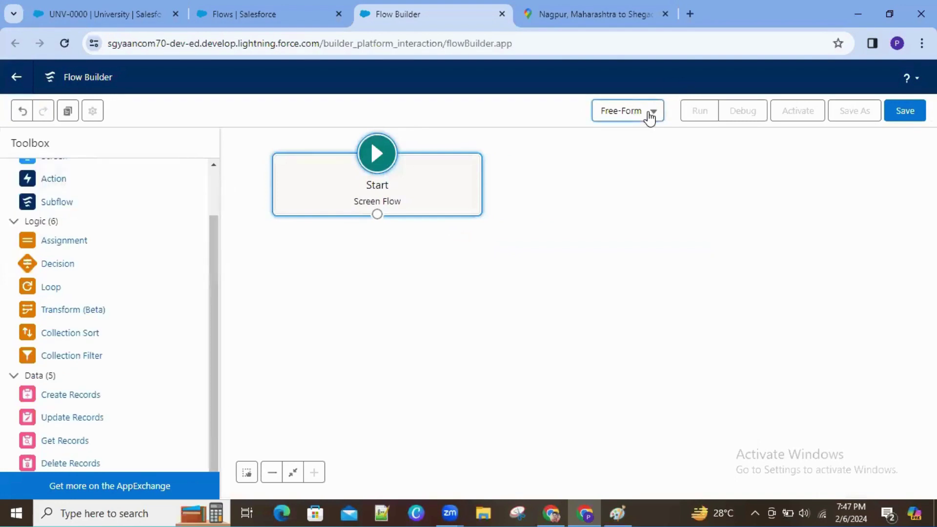
pyautogui.click(629, 142)
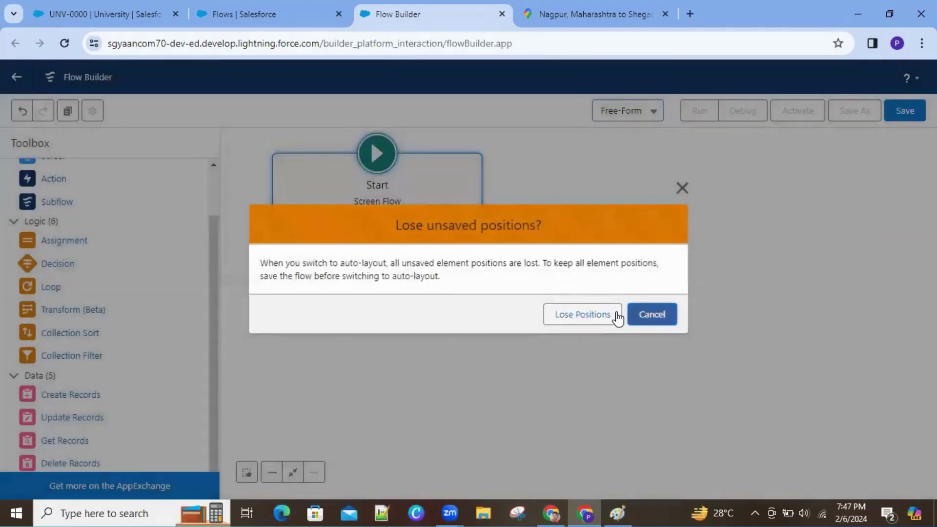
pyautogui.click(603, 328)
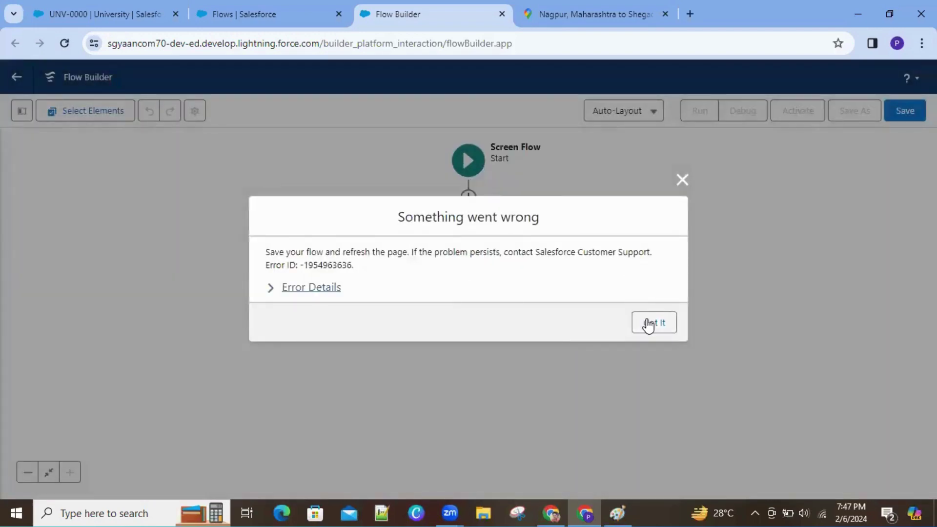
pyautogui.click(648, 324)
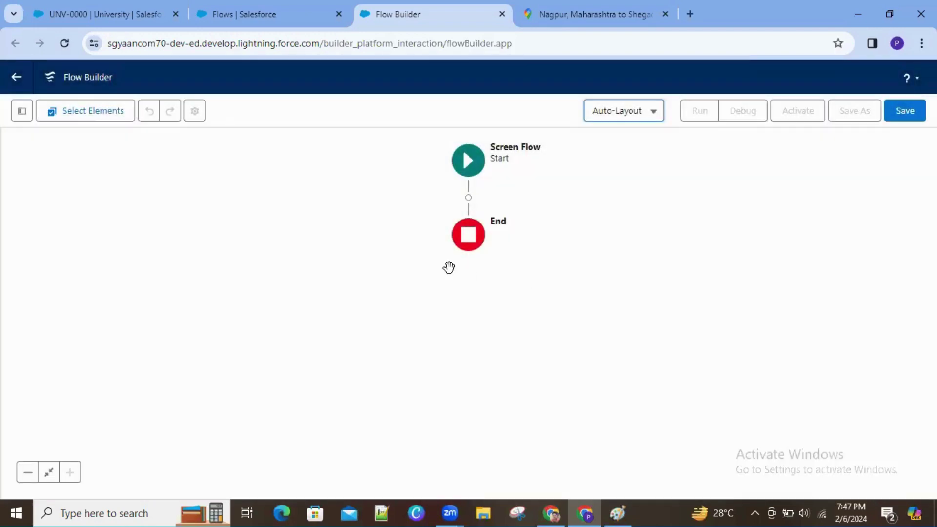
pyautogui.click(469, 198)
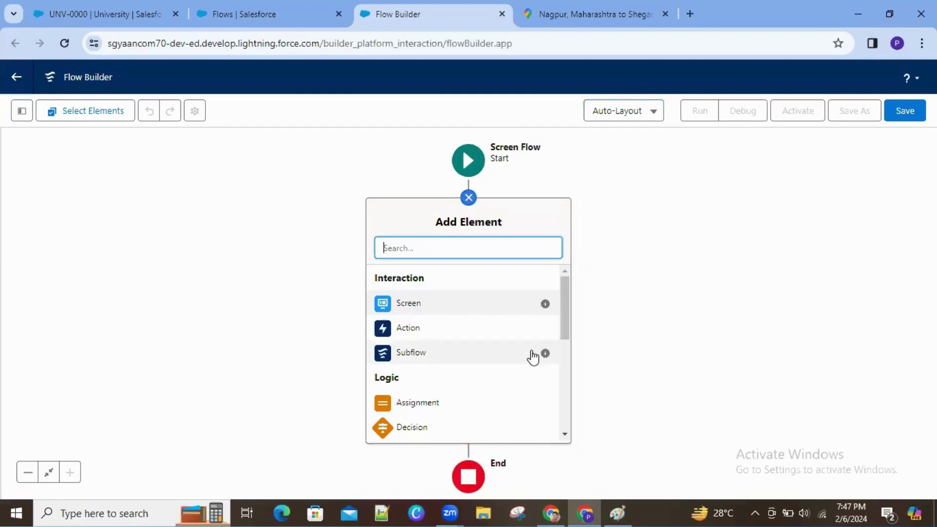
pyautogui.moveTo(563, 306); pyautogui.dragTo(569, 239)
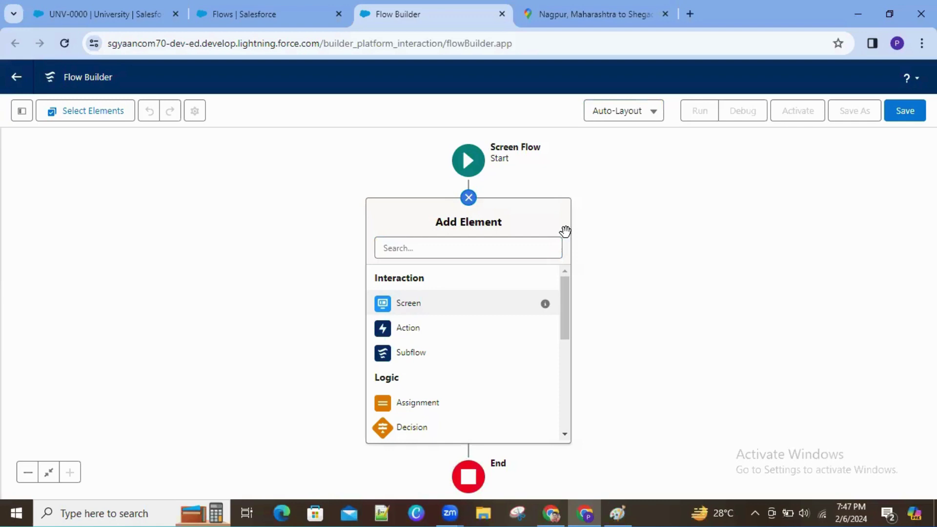
# Step: Put the canvas in Free-Form layout and position the Start element at the upper left
pyautogui.click(641, 120)
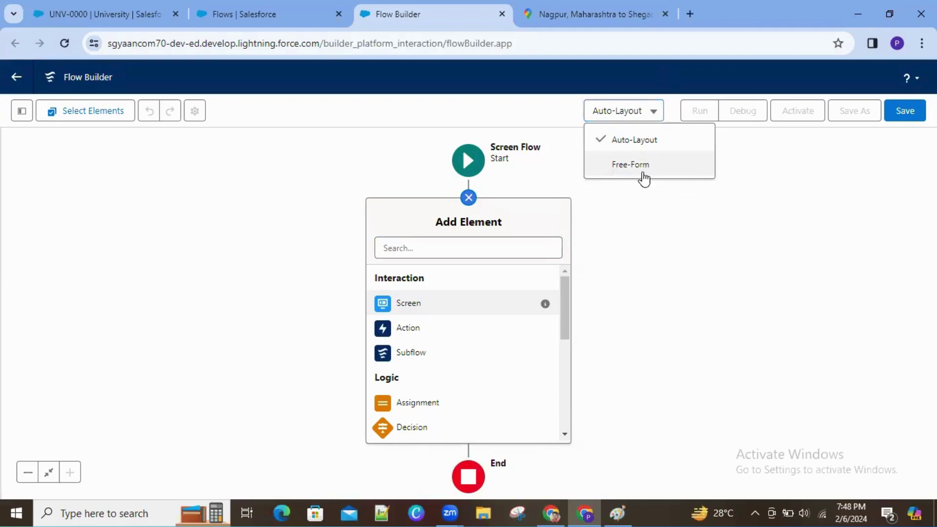
pyautogui.click(642, 172)
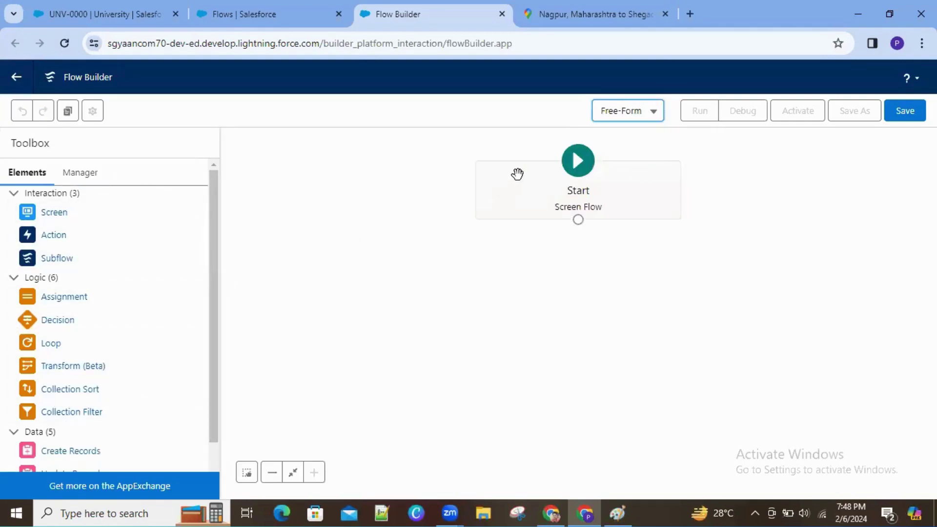
pyautogui.moveTo(516, 176); pyautogui.dragTo(290, 170)
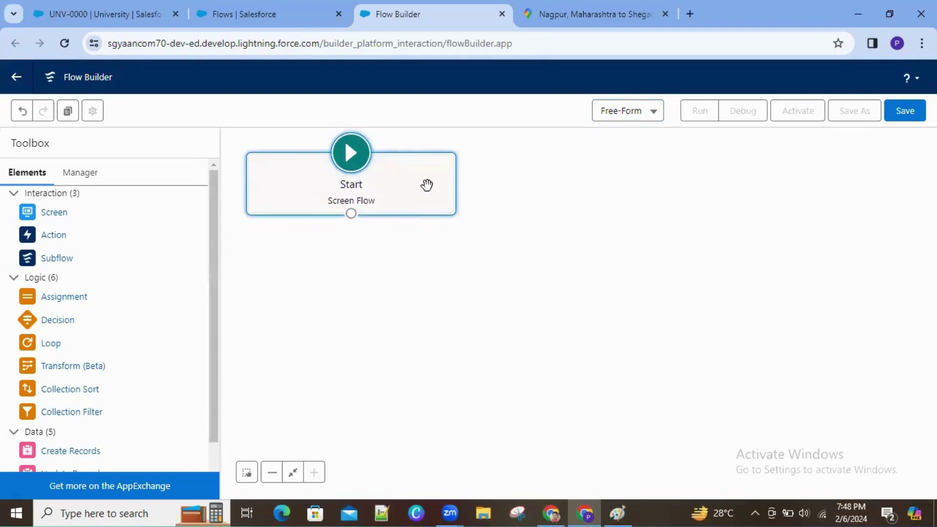
pyautogui.moveTo(429, 186); pyautogui.dragTo(435, 186)
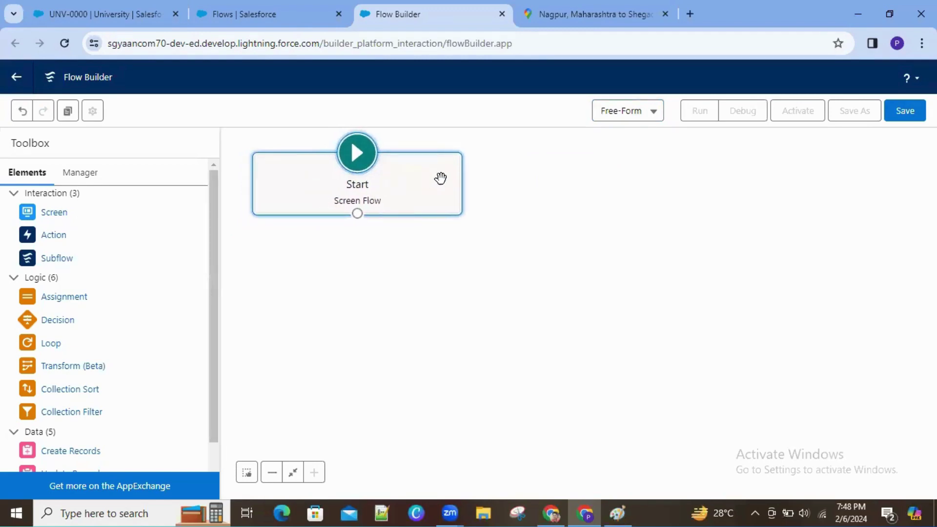
# Step: View the UNV-0000 University record, then bring the LIGHTNING FLOWS Paint drawing forward
pyautogui.click(100, 13)
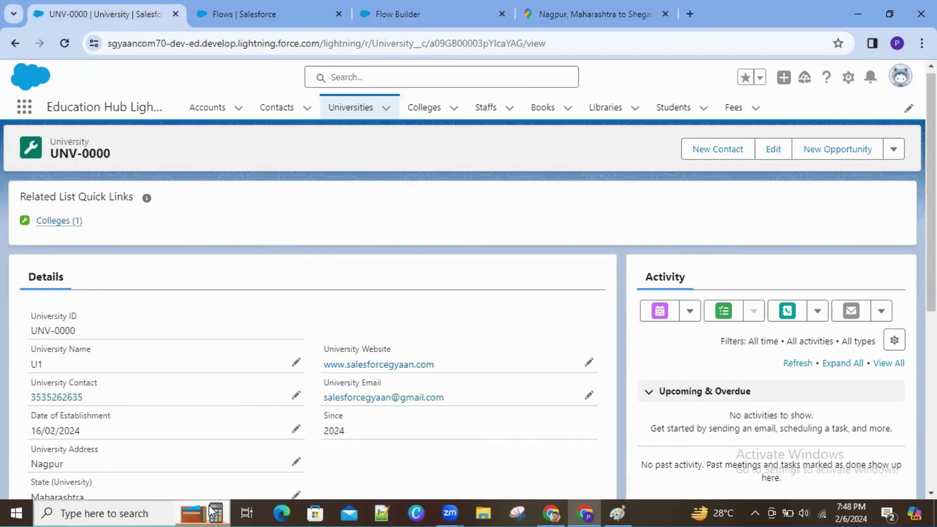
pyautogui.click(618, 512)
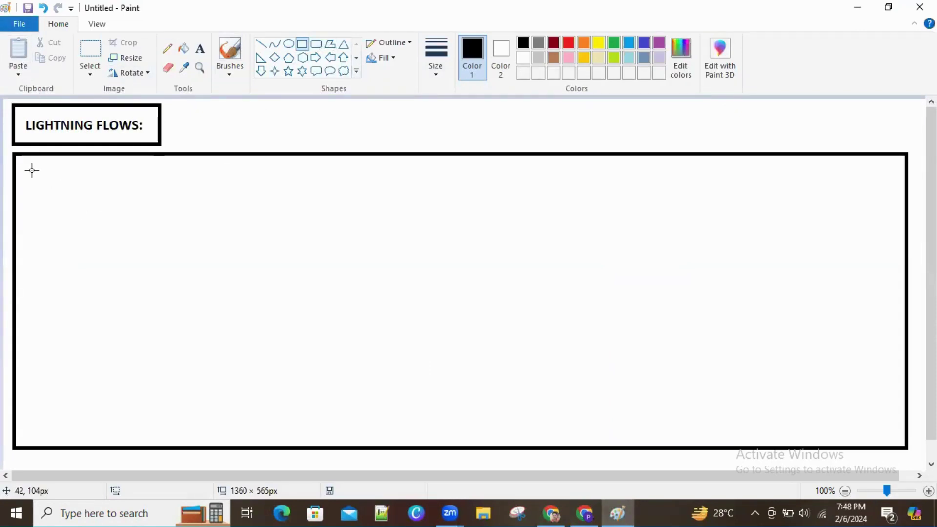
# Step: Draw an inner rectangle across the top of the large frame
pyautogui.moveTo(32, 169)
pyautogui.mouseDown()
pyautogui.moveTo(602, 211)
pyautogui.moveTo(810, 206)
pyautogui.moveTo(873, 220)
pyautogui.mouseUp()
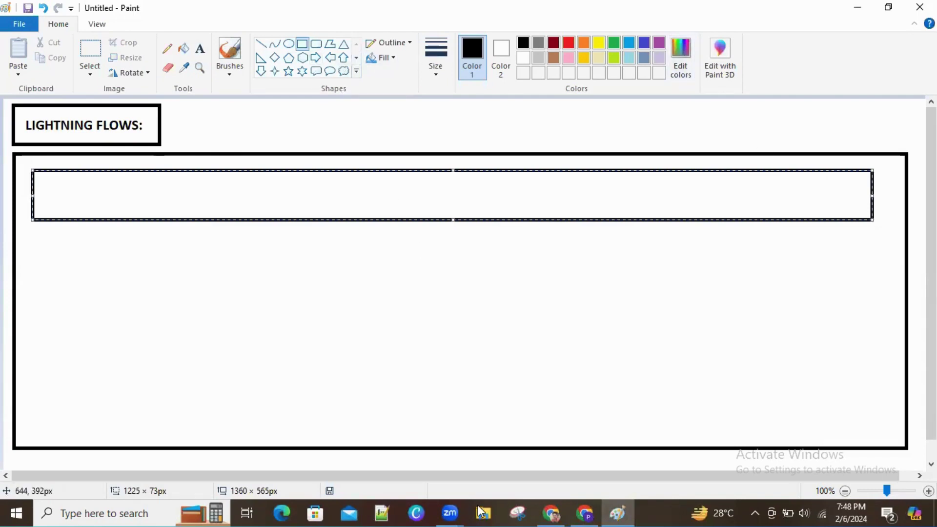
pyautogui.moveTo(575, 511)
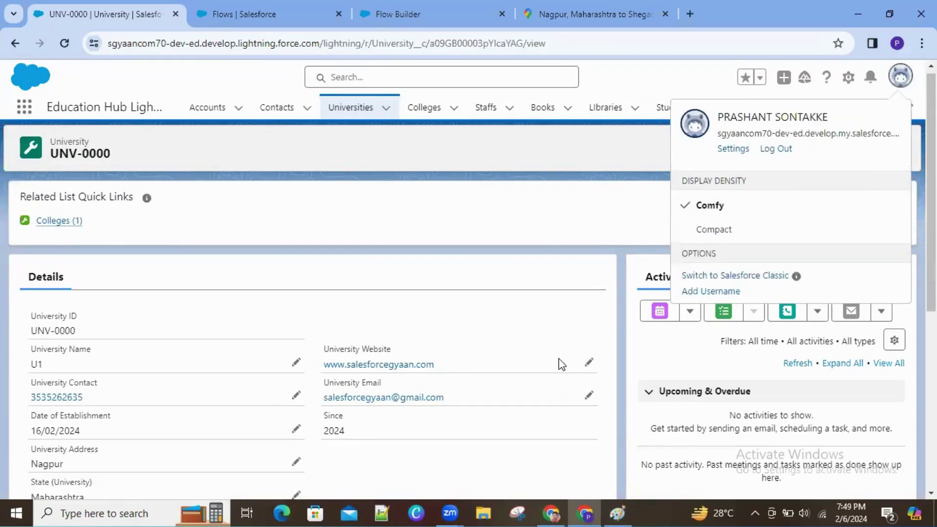
pyautogui.click(618, 513)
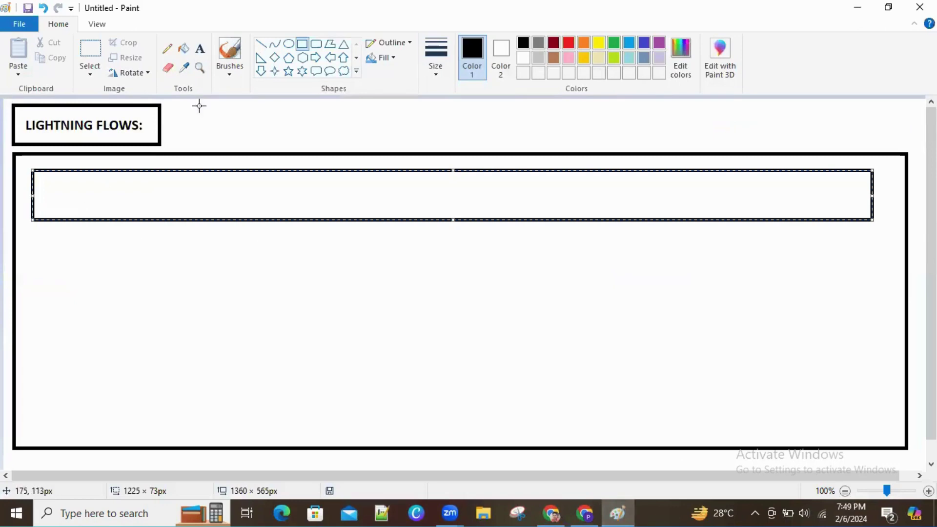
# Step: Write a bold 'WELCOME MR.' greeting with the user's full name inside the inner box
pyautogui.click(200, 48)
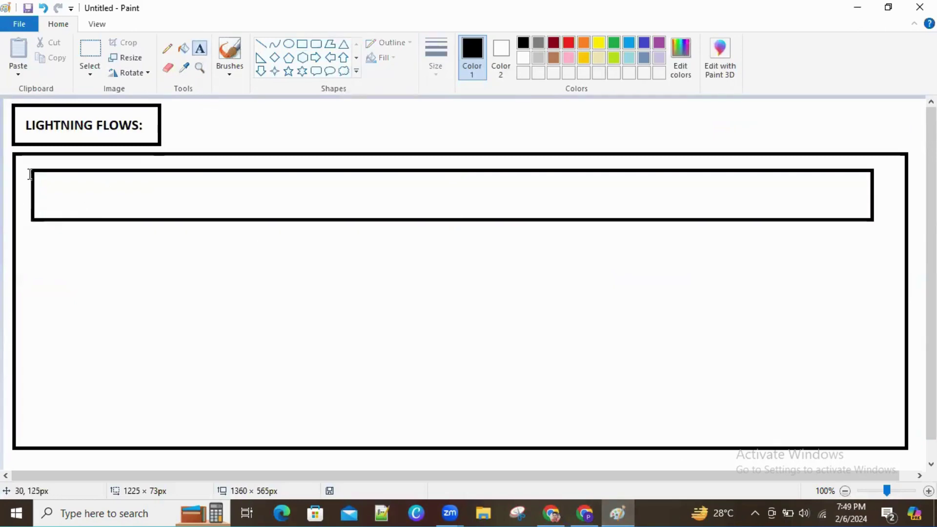
pyautogui.moveTo(41, 179); pyautogui.dragTo(333, 206)
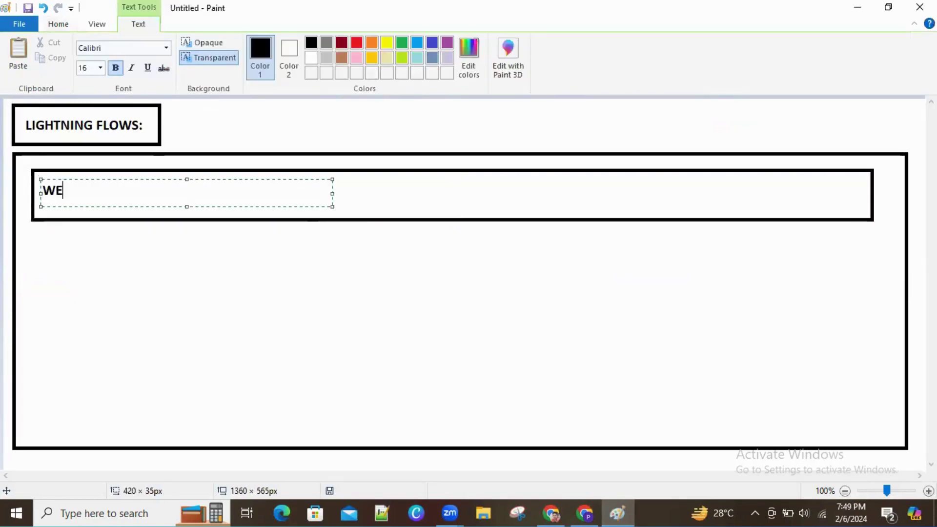
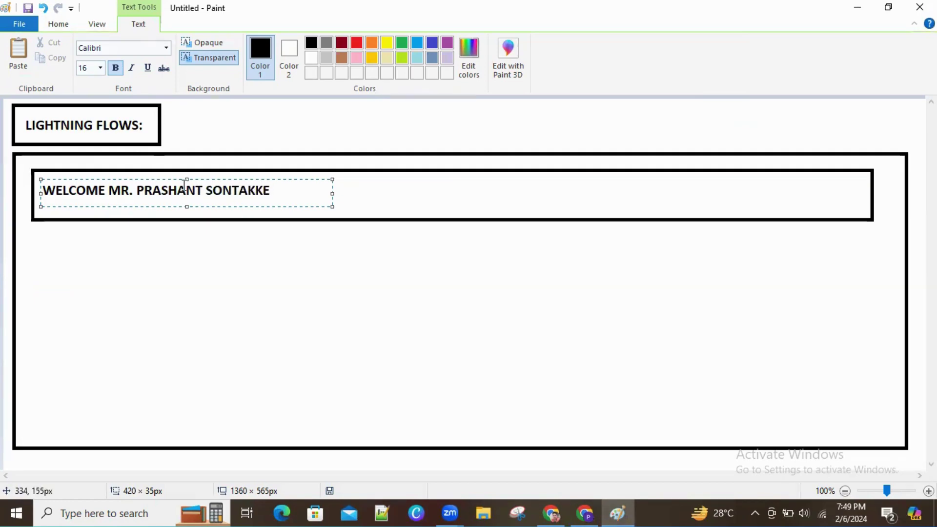
pyautogui.moveTo(175, 180); pyautogui.dragTo(178, 185)
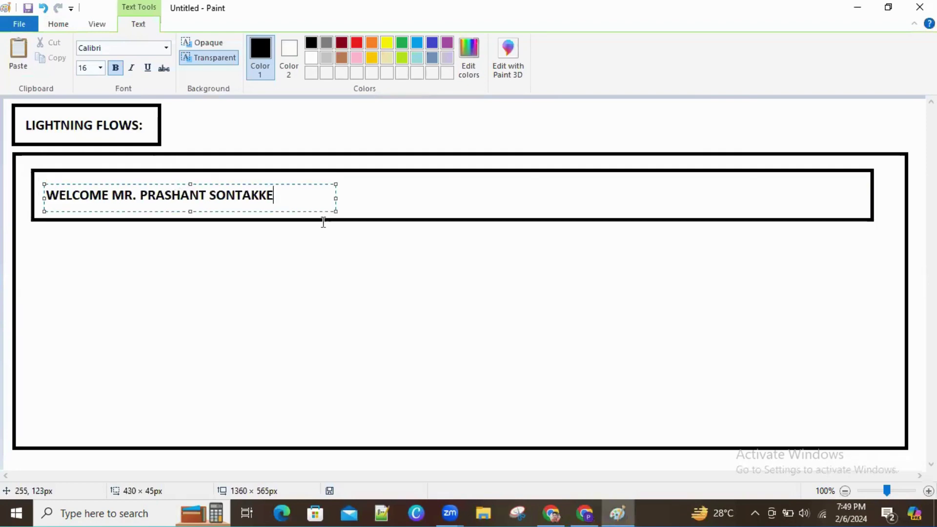
pyautogui.click(429, 263)
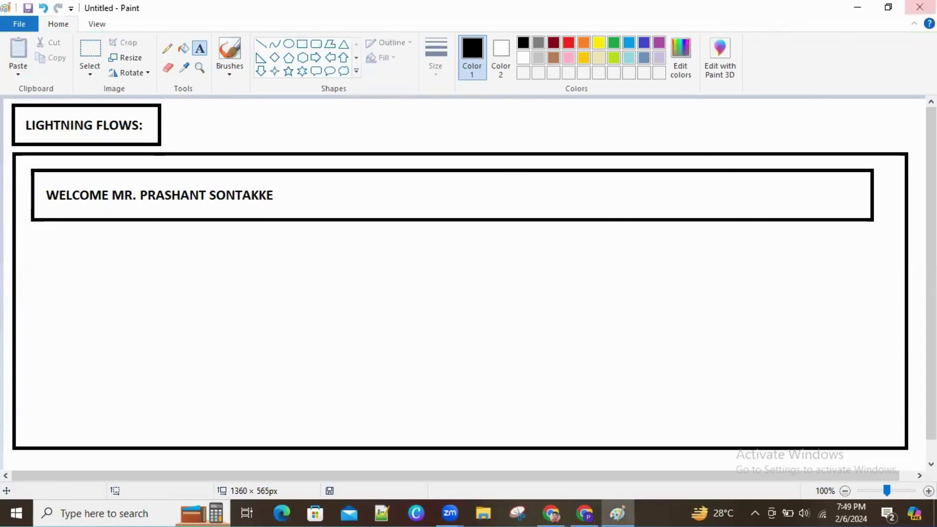
pyautogui.click(868, 8)
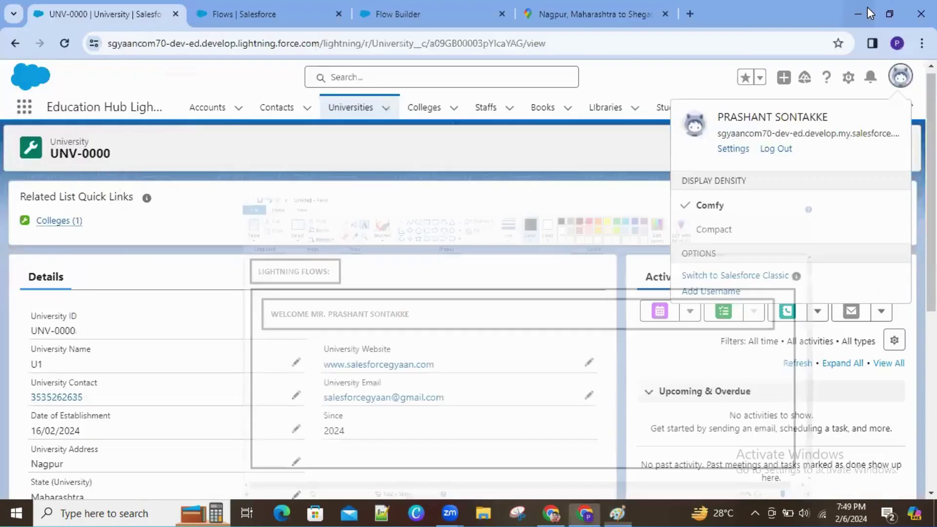
pyautogui.click(413, 5)
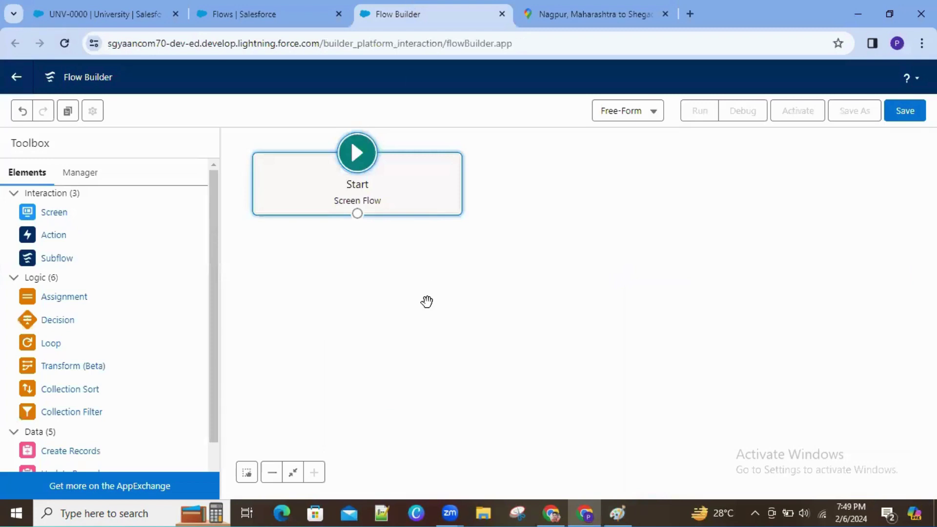
pyautogui.moveTo(211, 236); pyautogui.dragTo(218, 177)
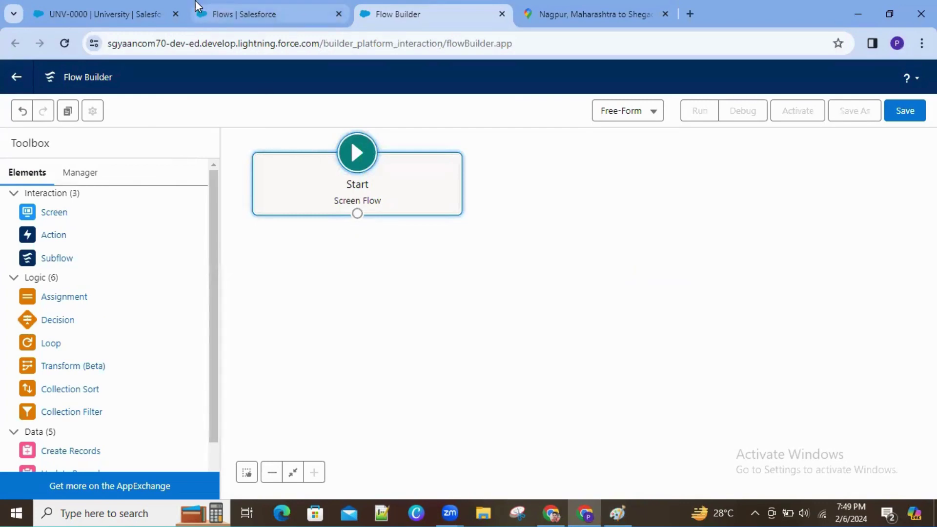
pyautogui.click(111, 15)
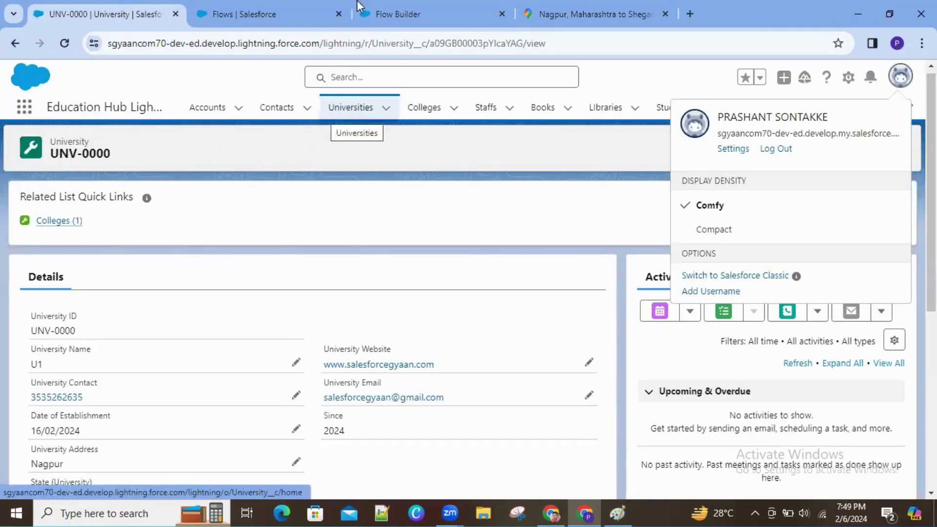
pyautogui.click(385, 3)
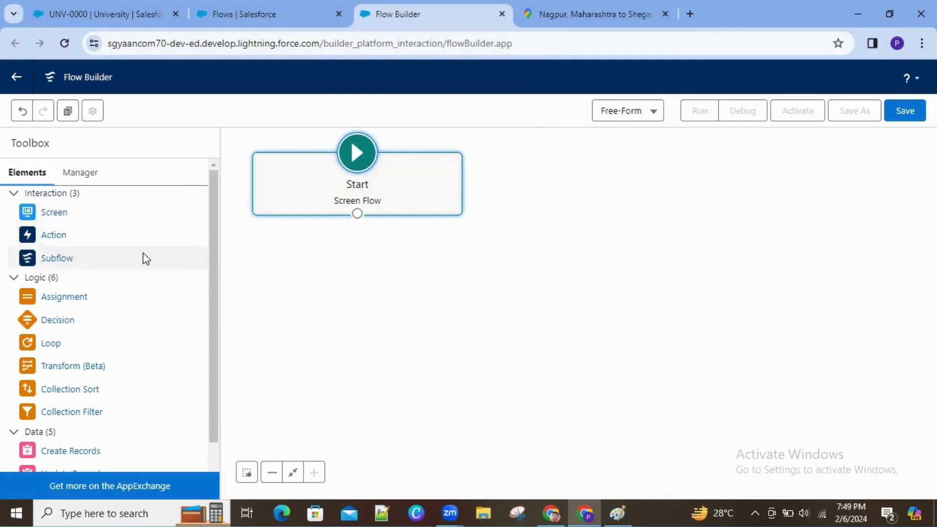
pyautogui.moveTo(213, 231); pyautogui.dragTo(213, 278)
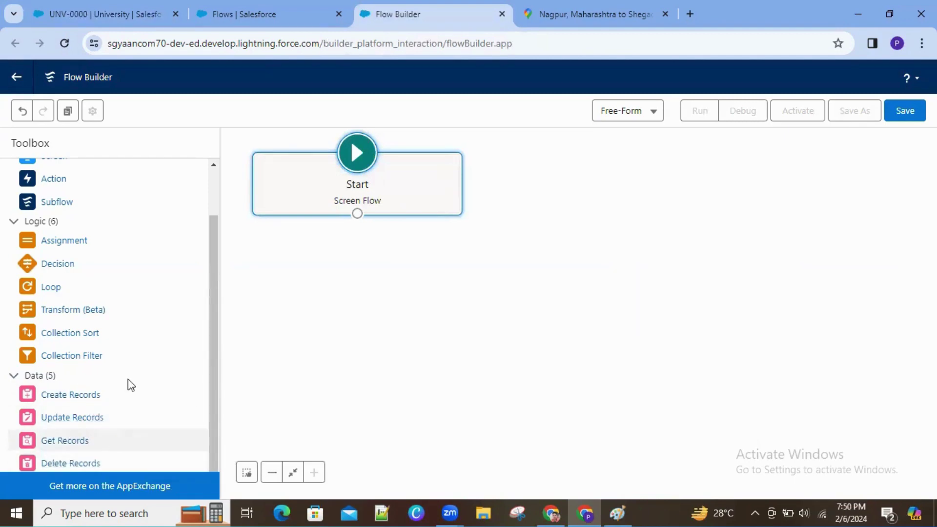
pyautogui.scroll(2, 215, 213)
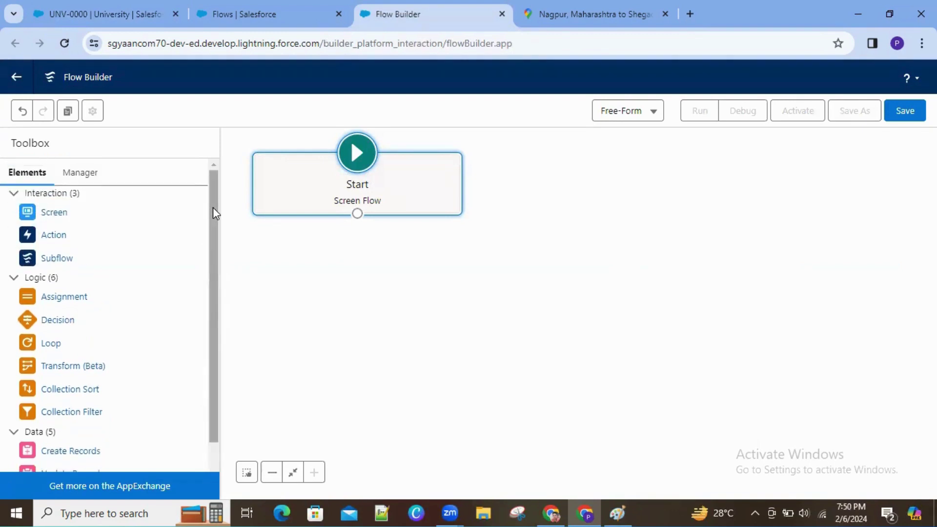
pyautogui.moveTo(215, 213); pyautogui.dragTo(247, 146)
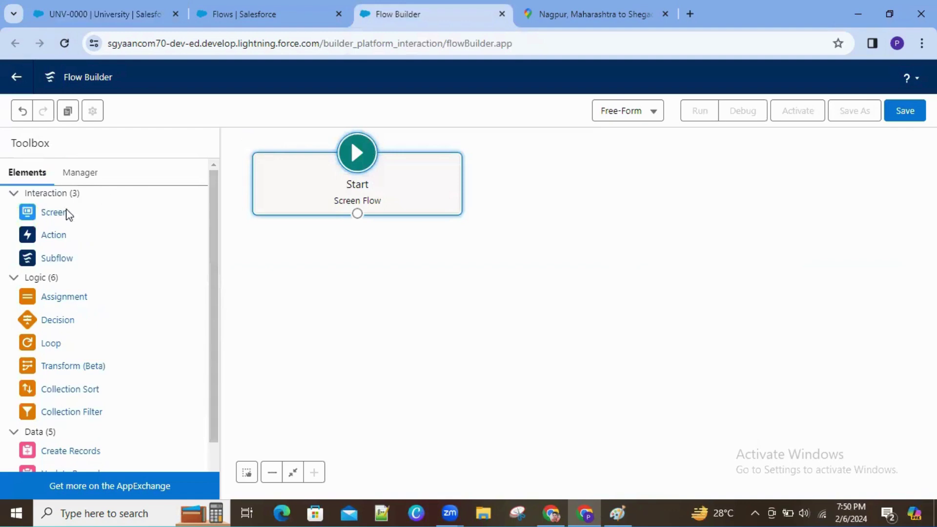
# Step: Switch to the University record tab and close the user profile menu
pyautogui.click(130, 12)
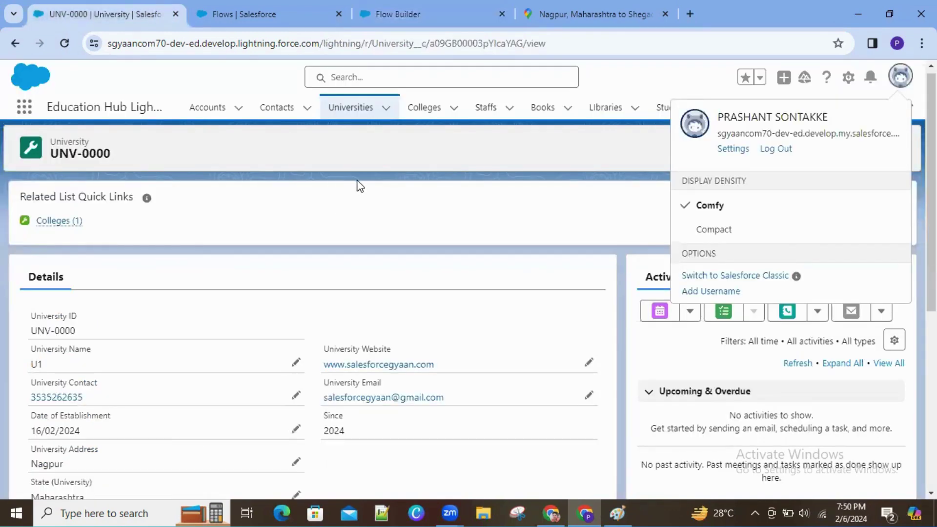
pyautogui.click(590, 232)
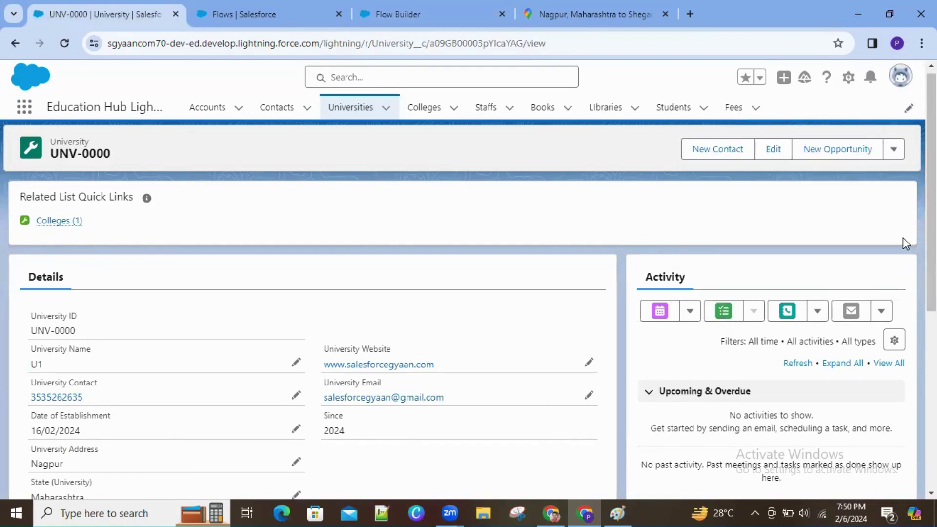
pyautogui.scroll(-1, 676, 207)
pyautogui.scroll(1, 675, 207)
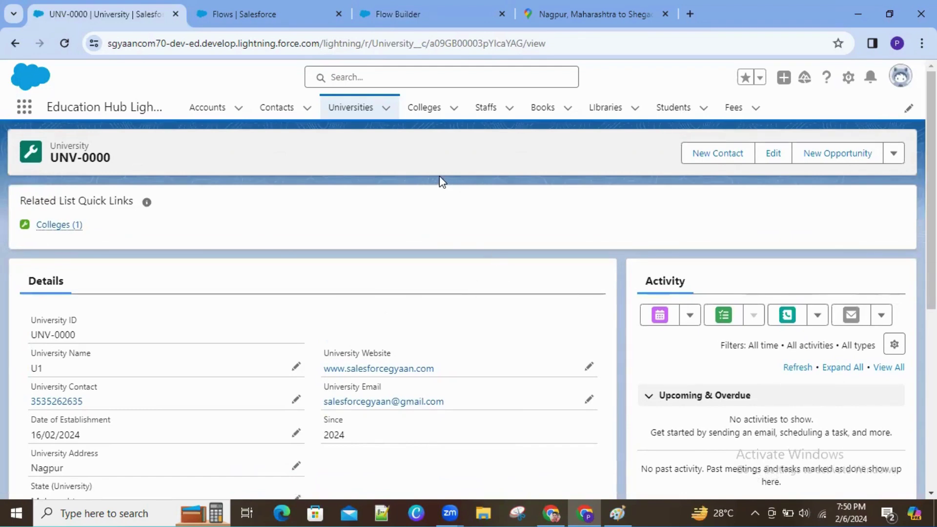
pyautogui.scroll(-4, 932, 195)
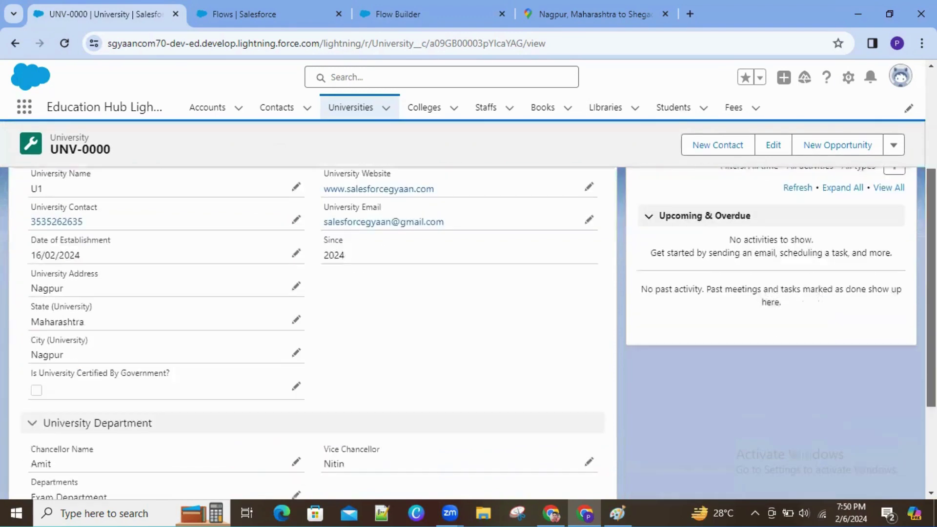
pyautogui.scroll(5, 468, 318)
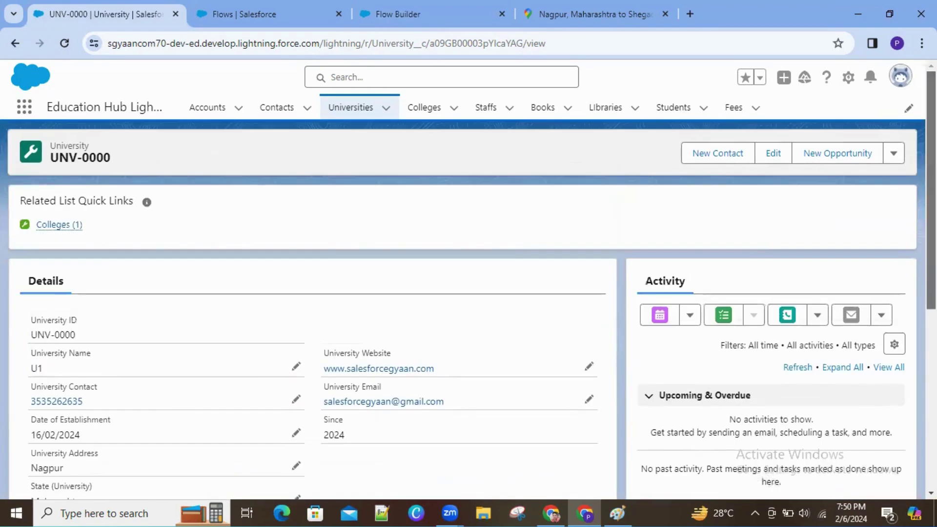
# Step: Open Colleges in a new tab, start then cancel a New College, and return to University
pyautogui.rightClick(425, 111)
pyautogui.click(449, 123)
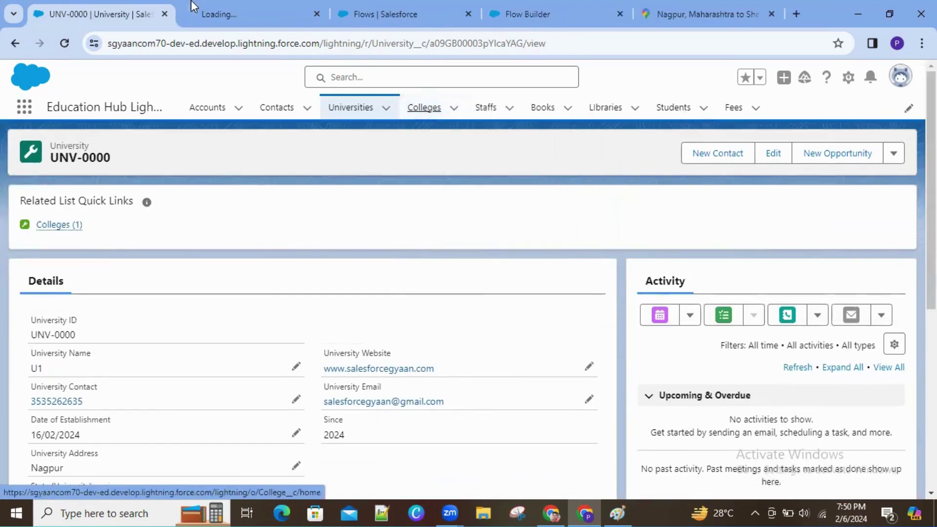
pyautogui.click(226, 24)
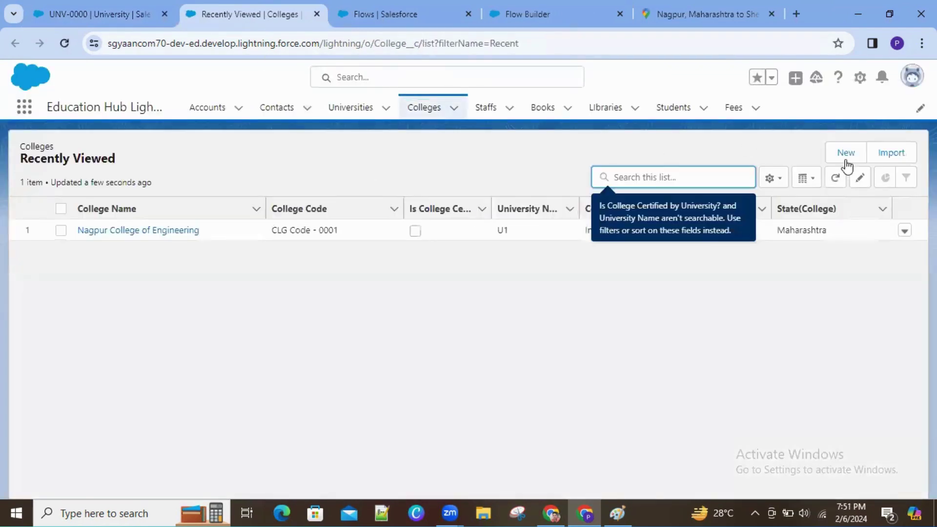
pyautogui.click(846, 154)
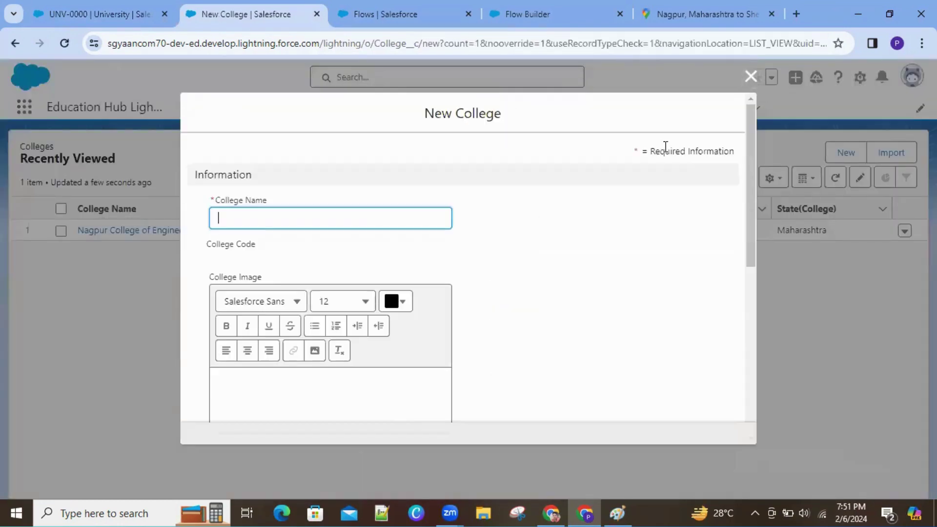
pyautogui.click(751, 77)
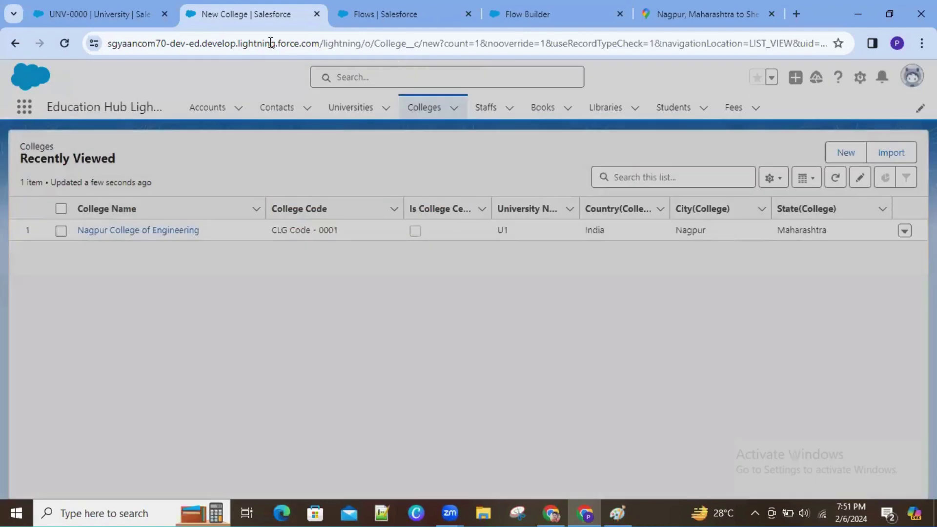
pyautogui.click(122, 14)
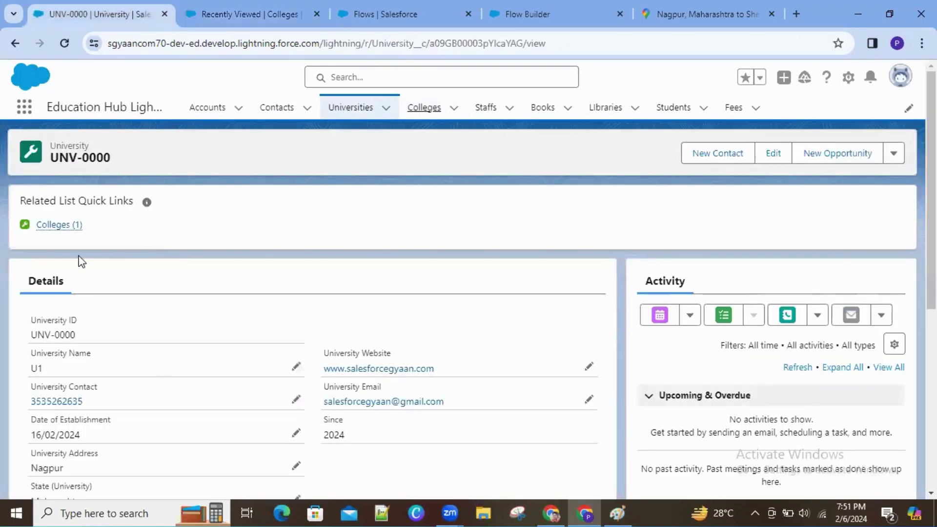
pyautogui.moveTo(57, 234)
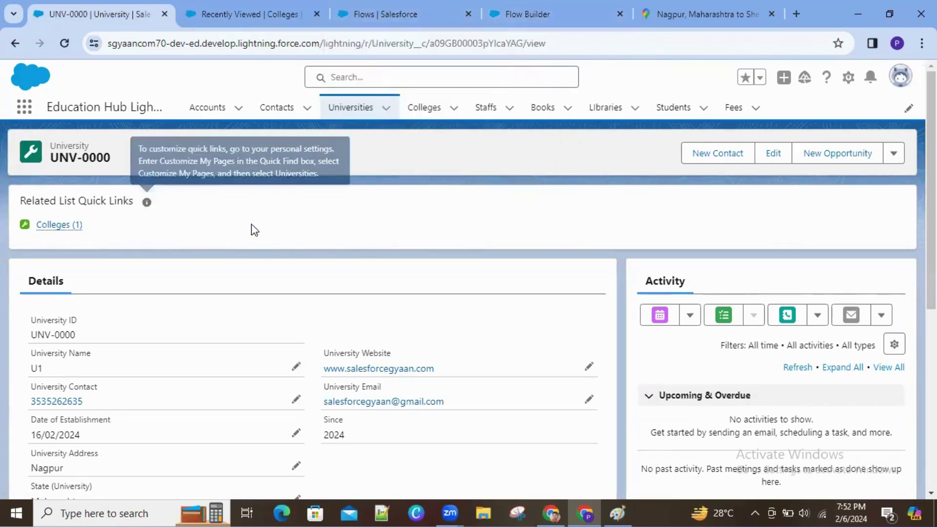
# Step: Glance at the Paint welcome mock-up, minimize it, and return to the Flow Builder canvas
pyautogui.click(617, 512)
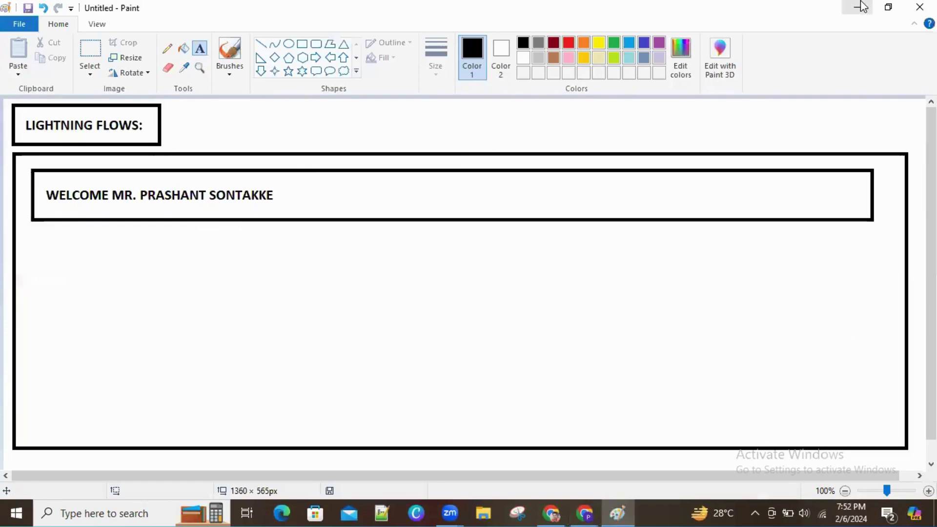
pyautogui.click(857, 6)
pyautogui.click(445, 20)
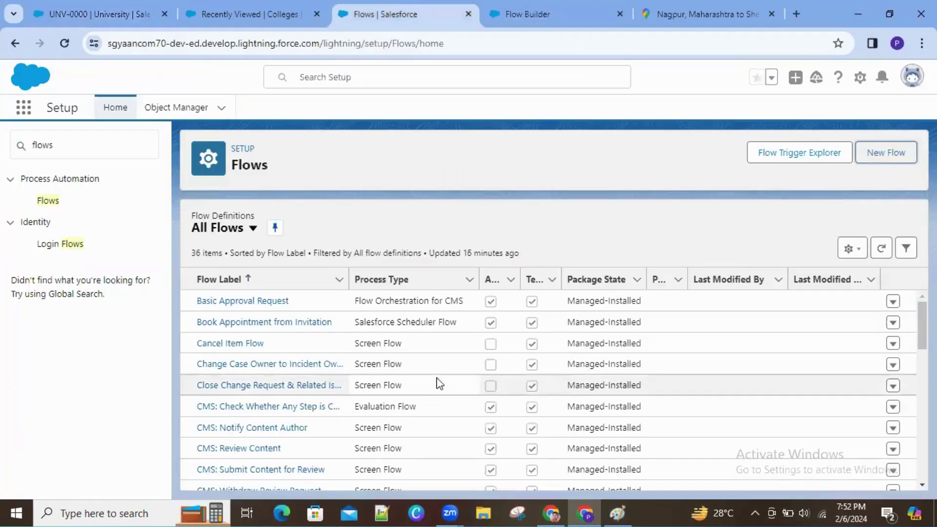
pyautogui.click(527, 17)
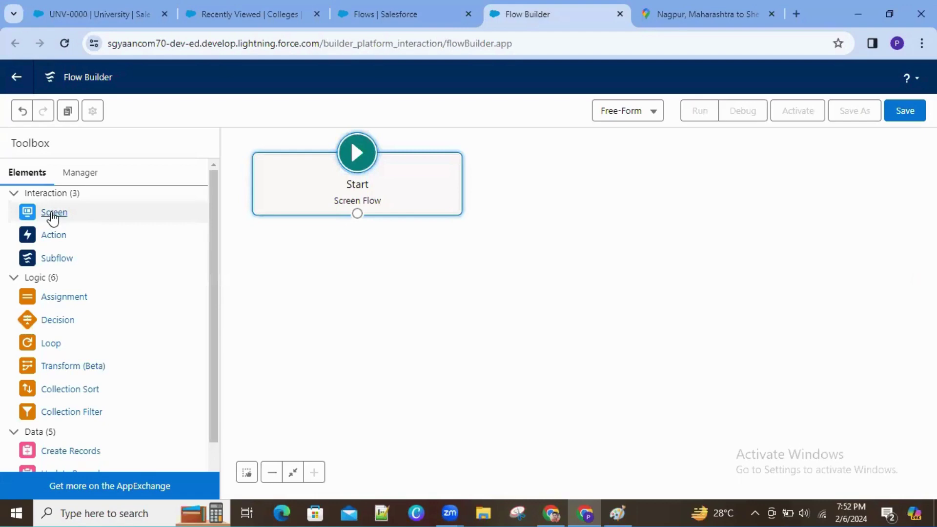
# Step: Add a Screen element below Start labelled 'UserName Flows' with API name UserName_Flows
pyautogui.moveTo(51, 213); pyautogui.dragTo(299, 246)
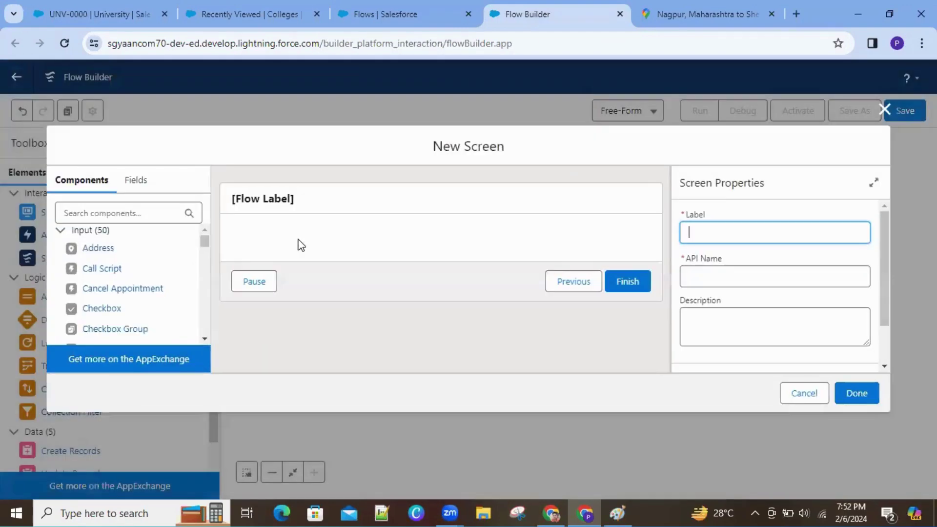
pyautogui.click(276, 199)
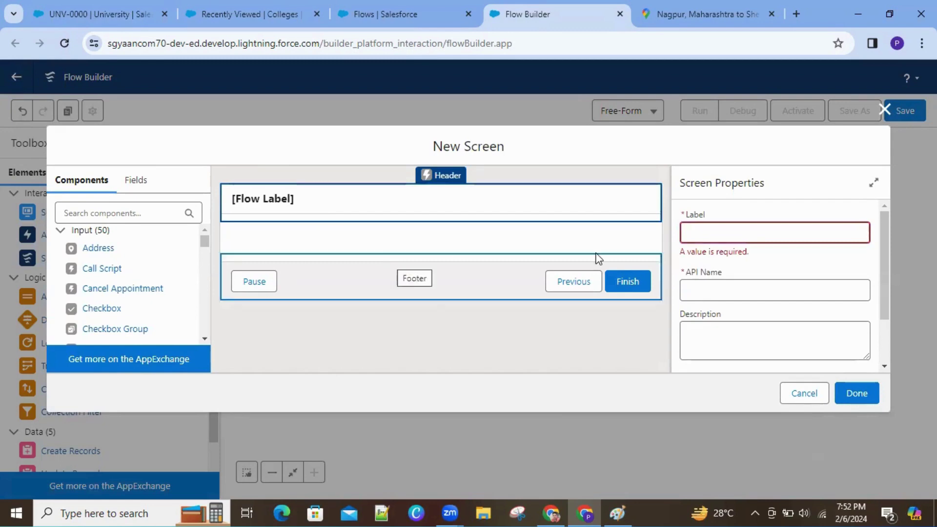
pyautogui.click(715, 234)
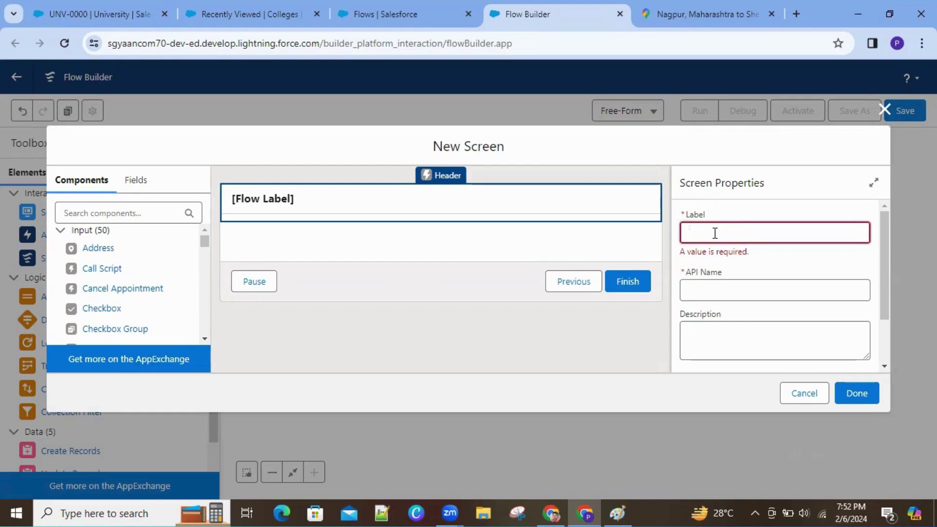
pyautogui.write('UserName Flows')
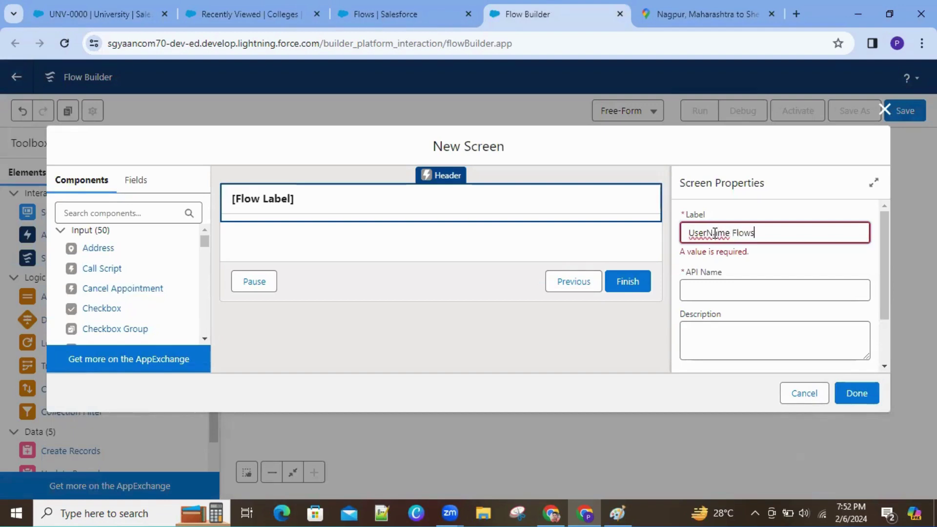
pyautogui.click(757, 271)
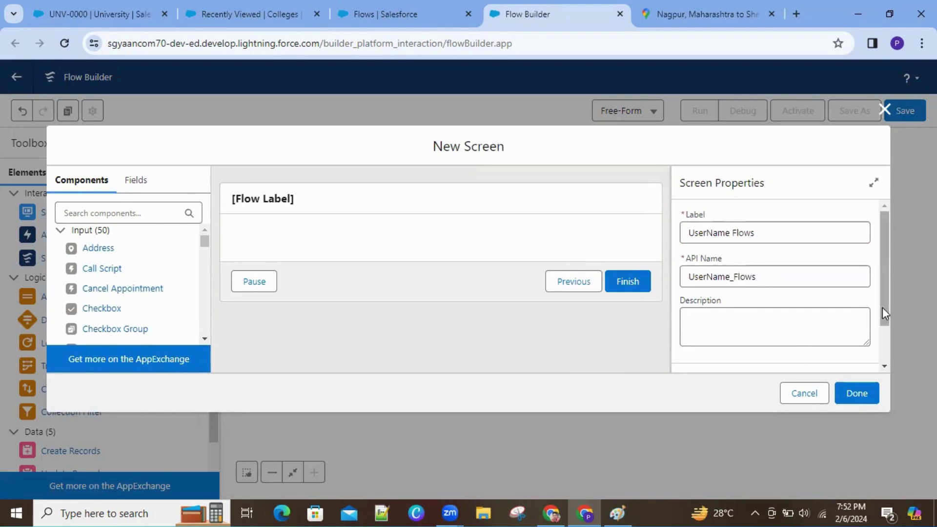
pyautogui.moveTo(882, 307); pyautogui.dragTo(890, 361)
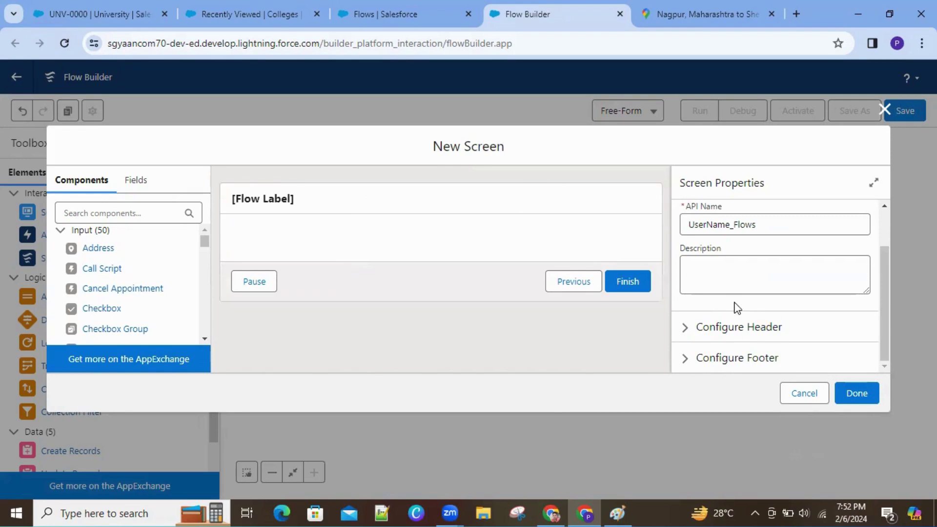
# Step: Expand the screen's header settings, briefly hide the header, then show it again
pyautogui.click(685, 327)
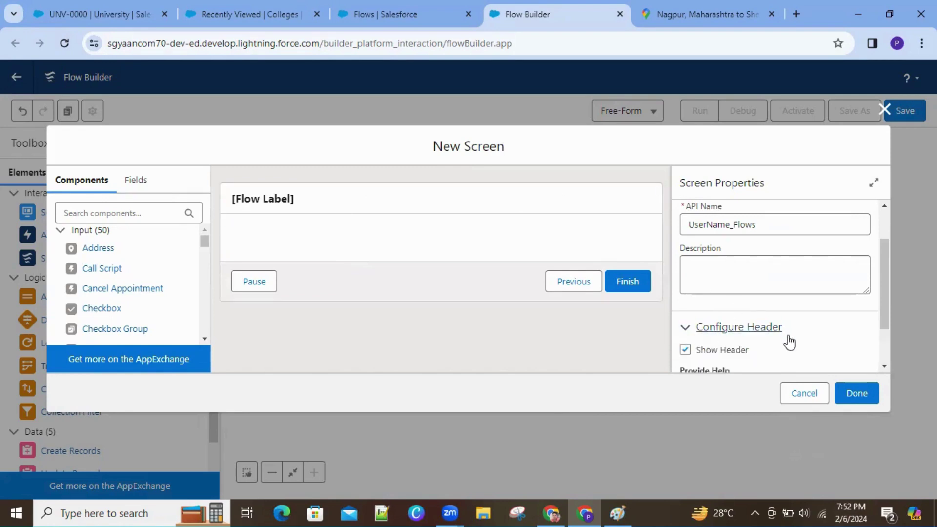
pyautogui.click(686, 350)
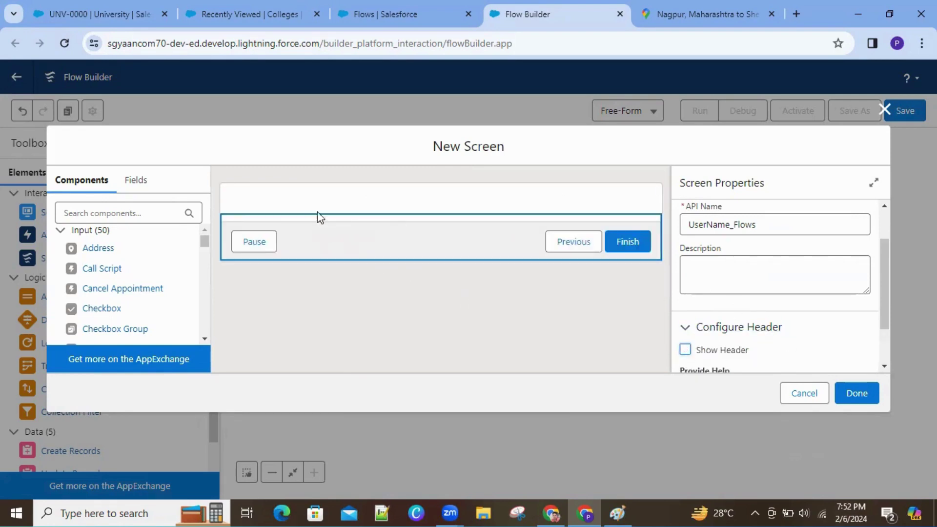
pyautogui.click(683, 351)
pyautogui.moveTo(884, 300); pyautogui.dragTo(891, 352)
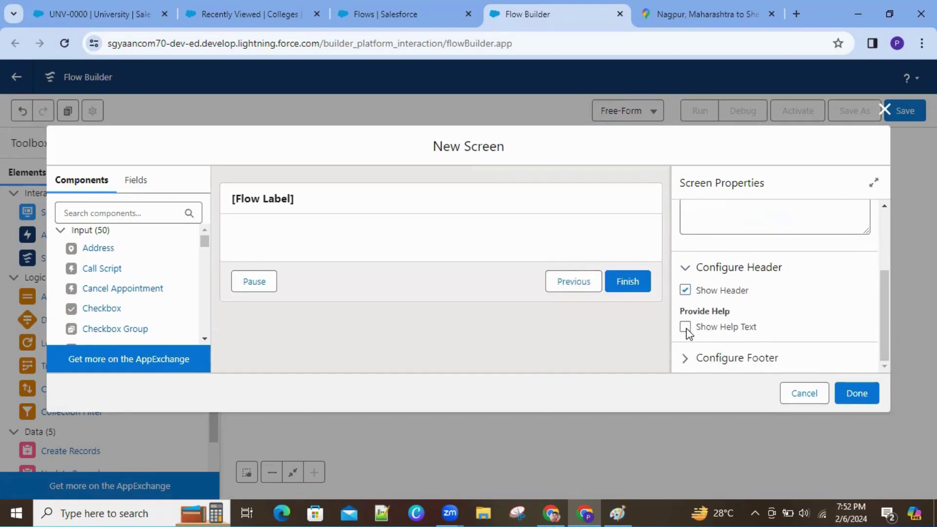
# Step: In the footer settings, hide the Previous and Pause buttons, keeping Finish
pyautogui.click(689, 357)
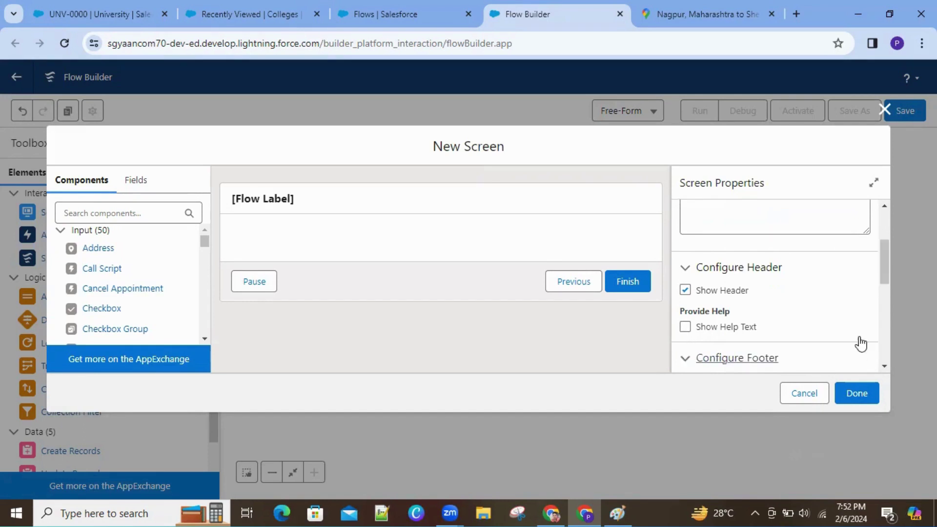
pyautogui.moveTo(886, 267); pyautogui.dragTo(889, 296)
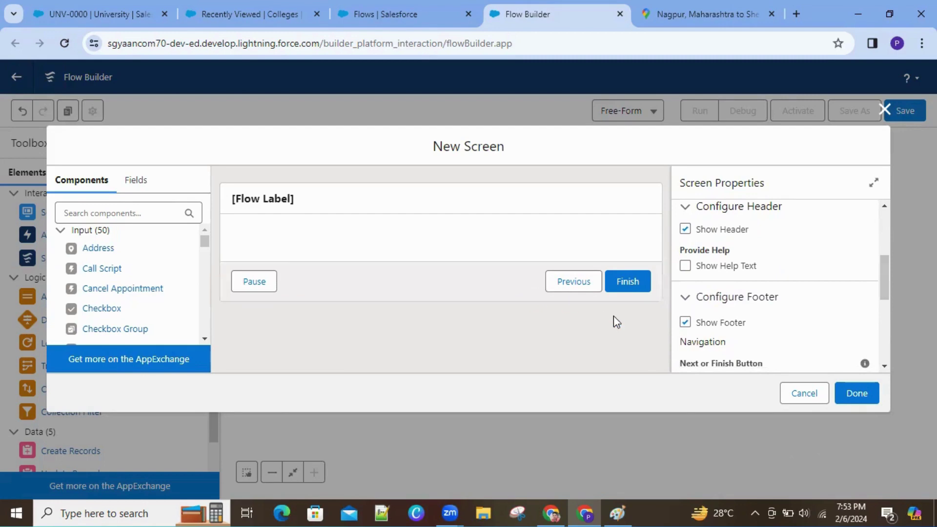
pyautogui.moveTo(885, 271); pyautogui.dragTo(890, 309)
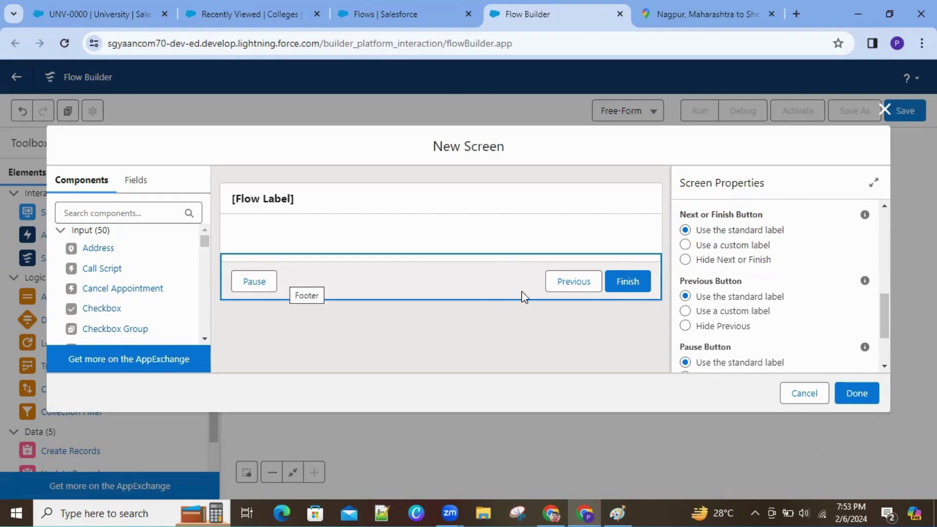
pyautogui.click(684, 326)
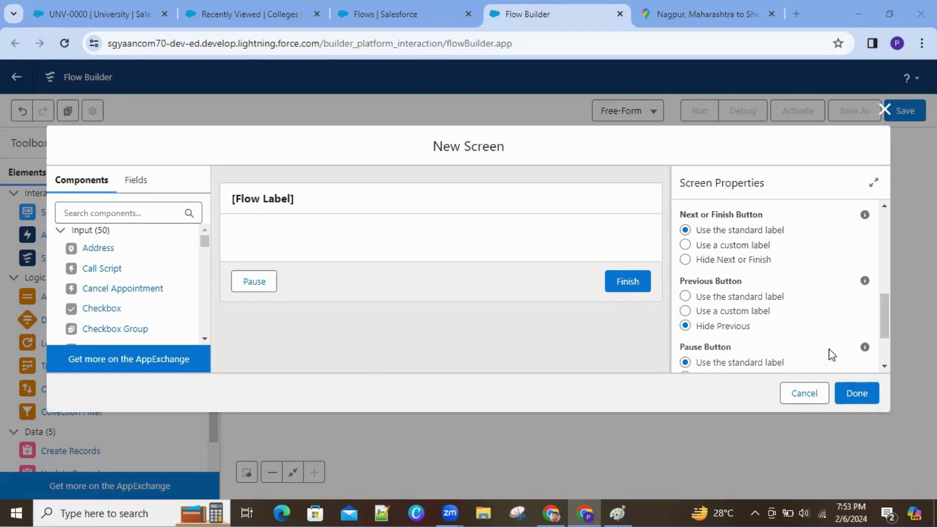
pyautogui.moveTo(886, 328); pyautogui.dragTo(888, 345)
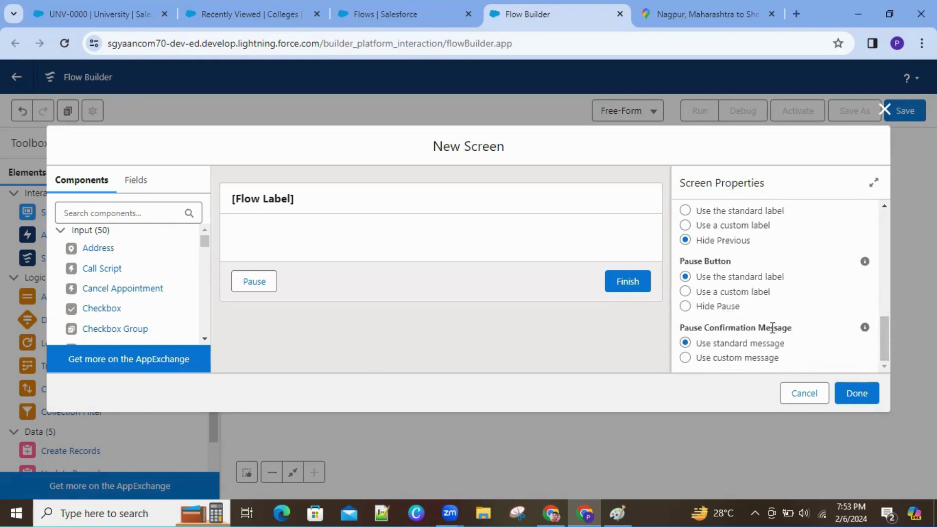
pyautogui.click(710, 306)
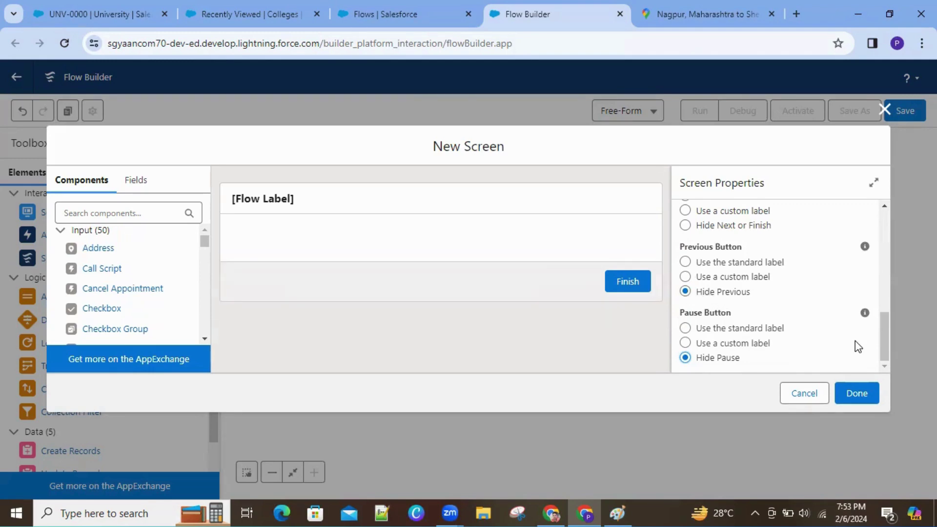
pyautogui.moveTo(884, 330); pyautogui.dragTo(861, 232)
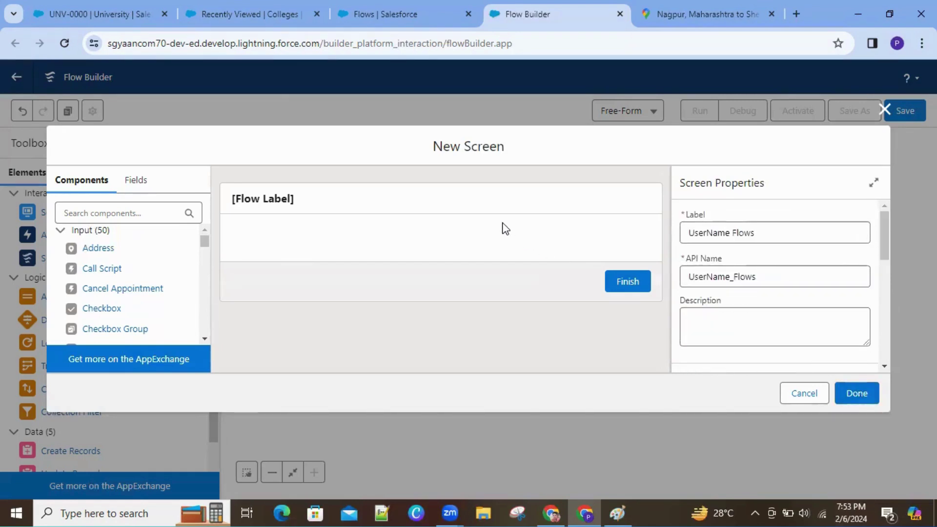
pyautogui.click(435, 195)
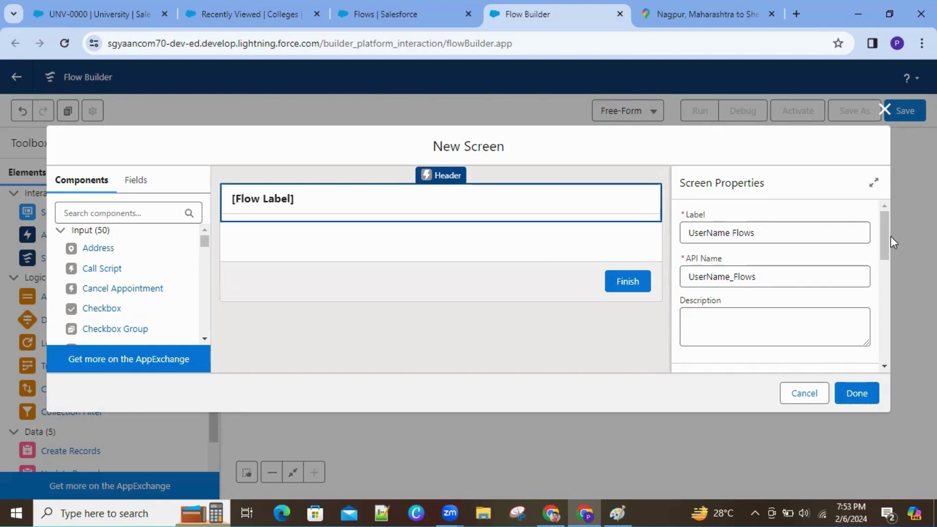
pyautogui.click(705, 235)
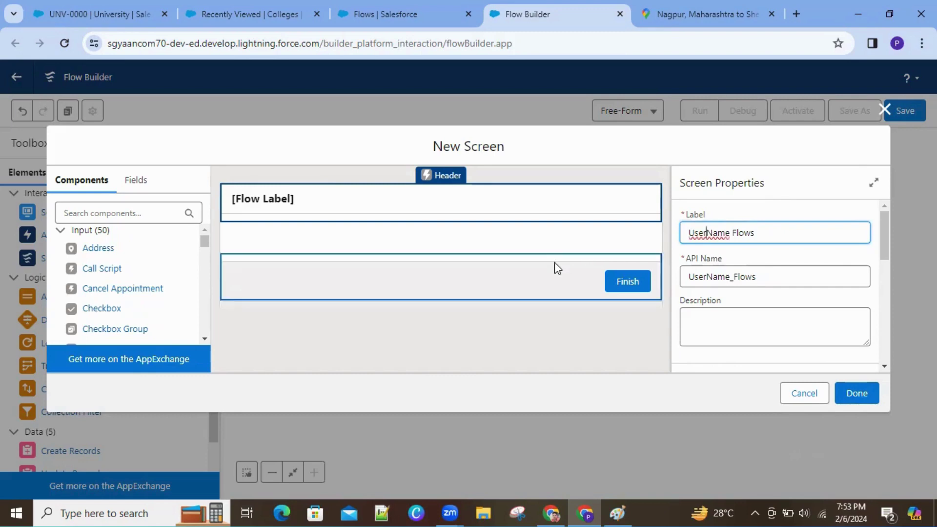
pyautogui.click(537, 249)
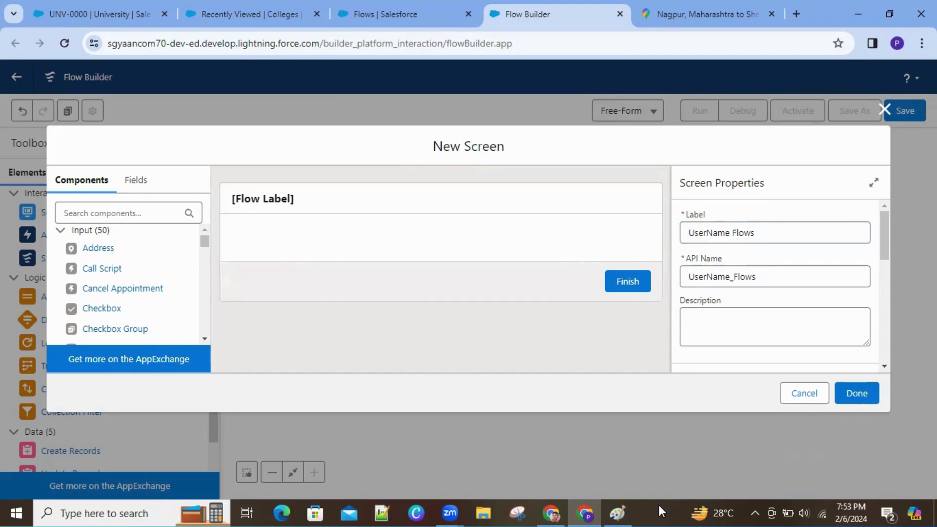
pyautogui.click(617, 512)
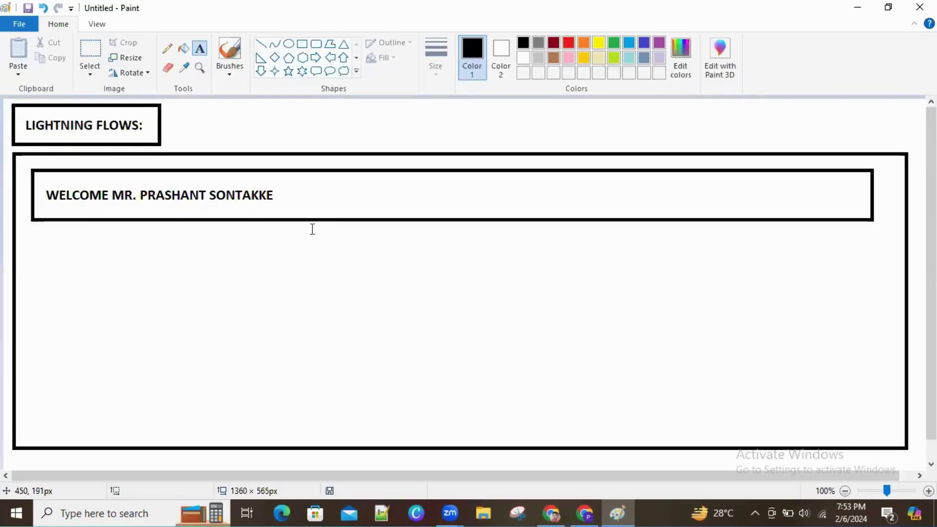
pyautogui.click(852, 8)
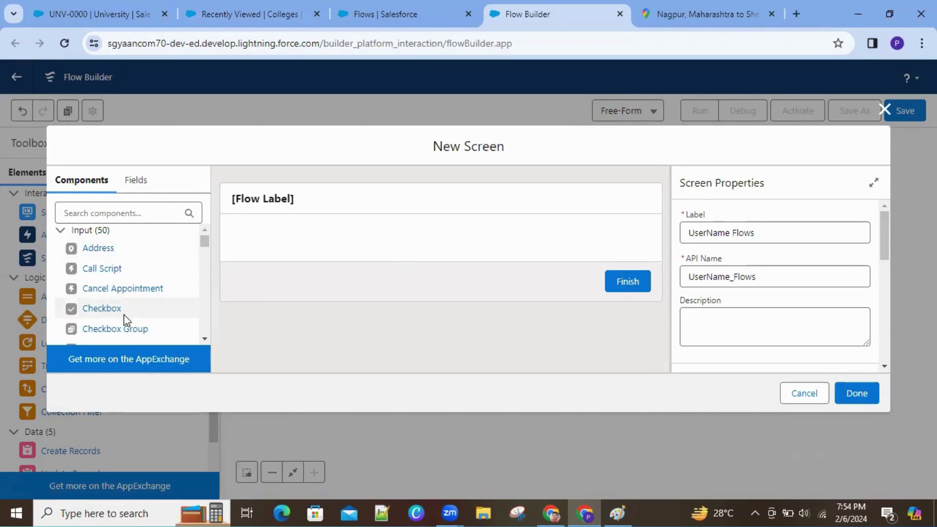
# Step: Scroll the Components list down to the Display section to reveal Display Text
pyautogui.click(204, 339)
pyautogui.click(204, 338)
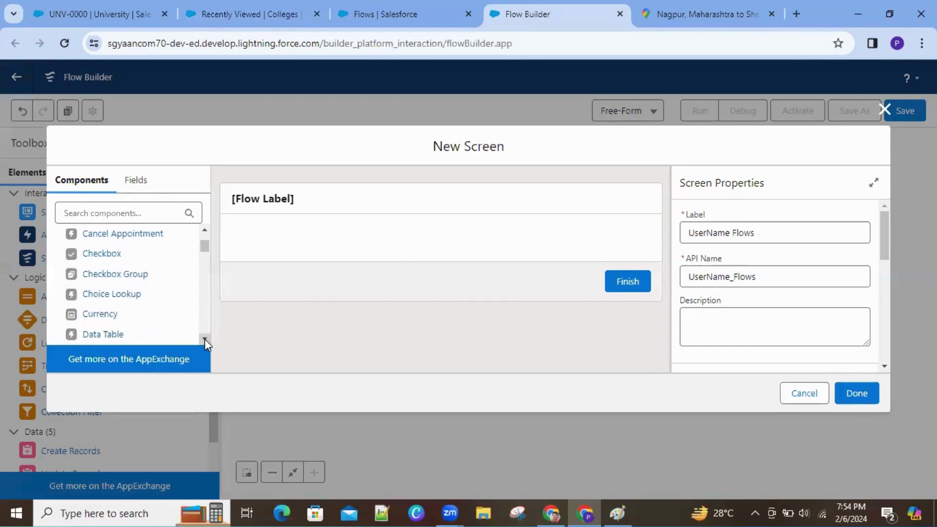
pyautogui.click(204, 339)
pyautogui.click(204, 339)
pyautogui.click(204, 339)
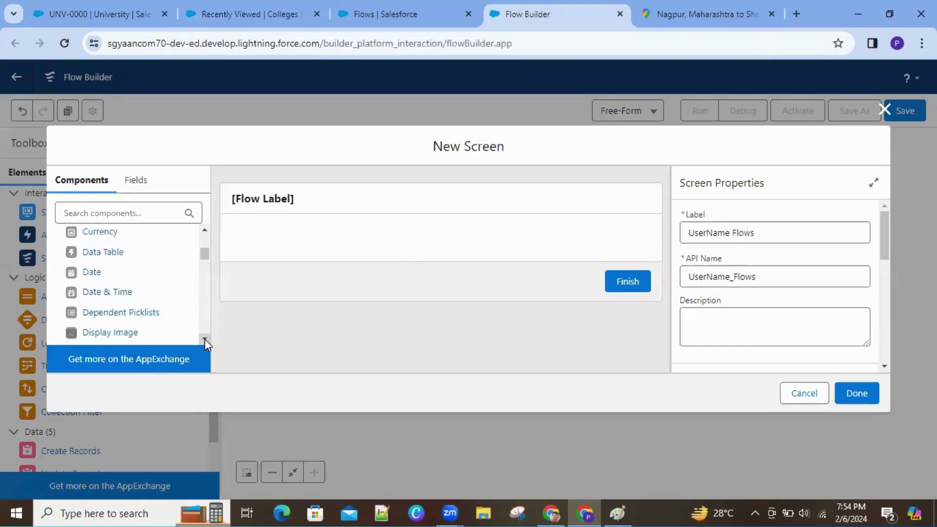
pyautogui.click(204, 339)
pyautogui.click(204, 339)
pyautogui.click(204, 339)
pyautogui.click(204, 339)
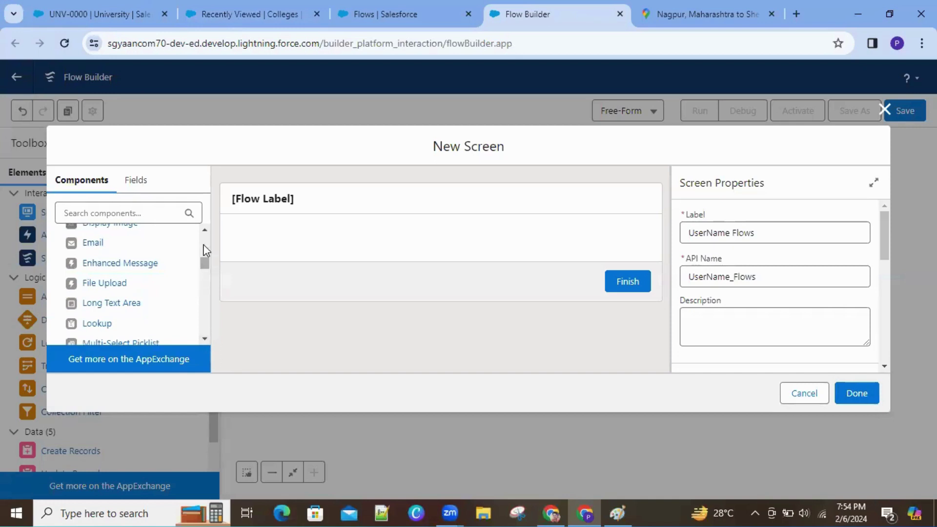
pyautogui.scroll(1, 130, 251)
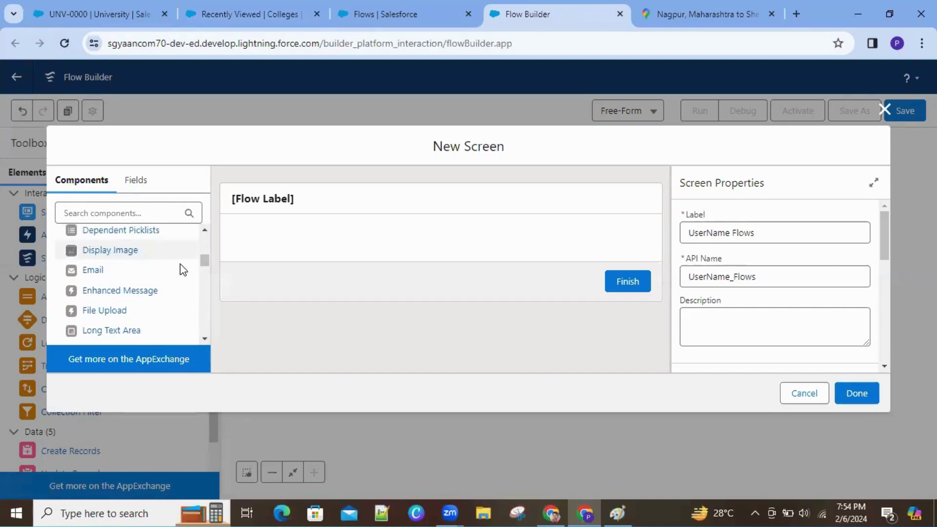
pyautogui.moveTo(205, 263); pyautogui.dragTo(207, 338)
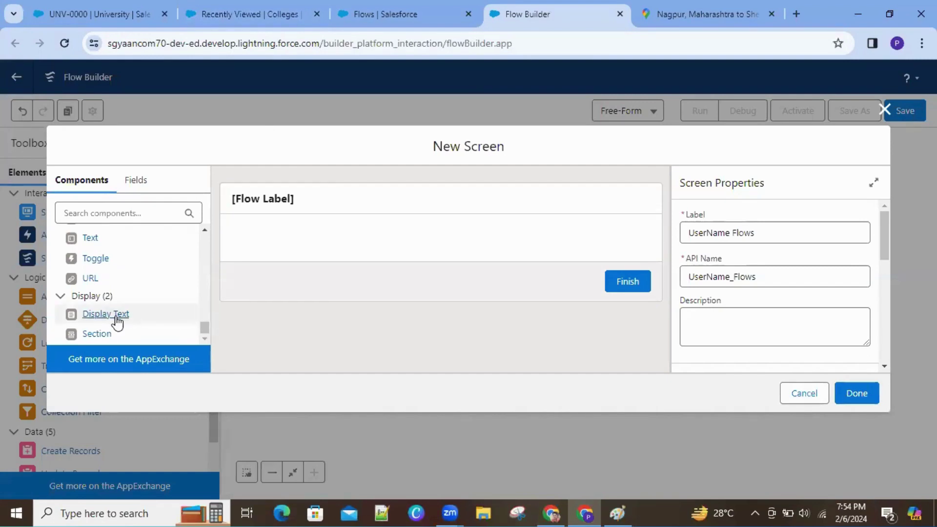
# Step: Drop a Display Text component onto the screen below the header and begin its API name
pyautogui.moveTo(111, 322); pyautogui.dragTo(268, 236)
pyautogui.moveTo(134, 316); pyautogui.dragTo(271, 243)
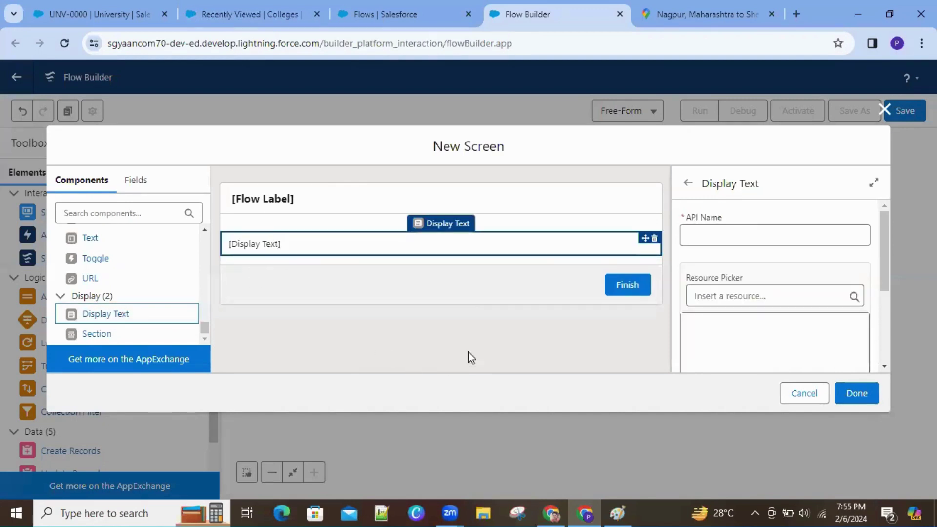
pyautogui.click(764, 245)
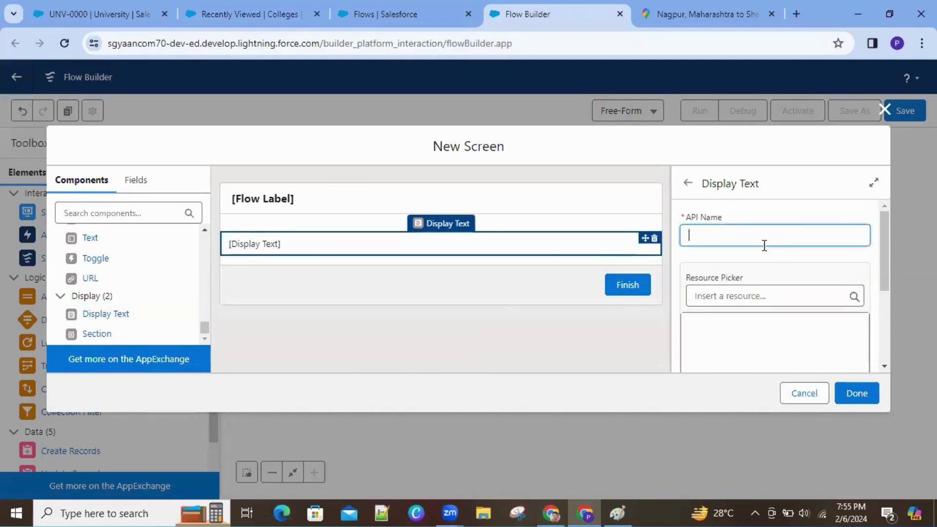
pyautogui.write('ShowUse')
pyautogui.write('w')
pyautogui.write('_Current')
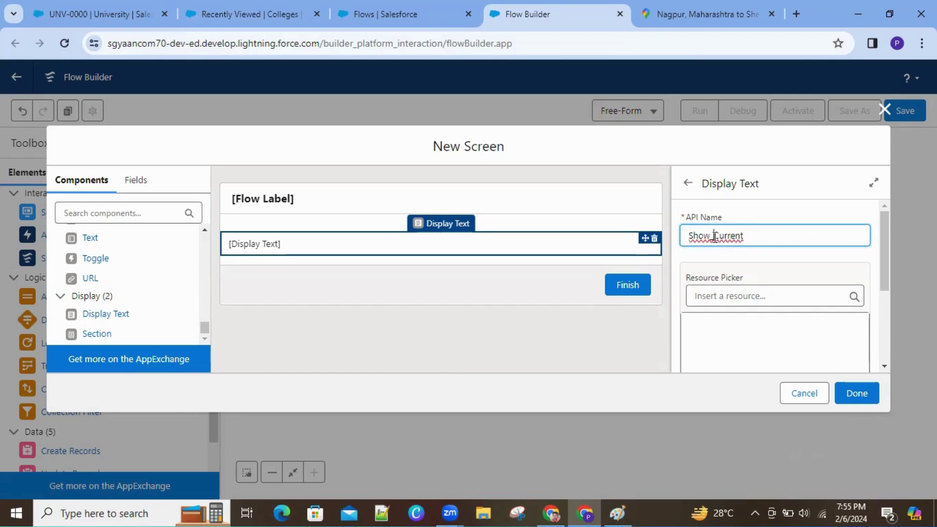
# Step: Correct and complete the API name as ShowCurrentUserName, then switch to the Colleges tab
pyautogui.click(714, 236)
pyautogui.press('BackSpace')
pyautogui.click(402, 332)
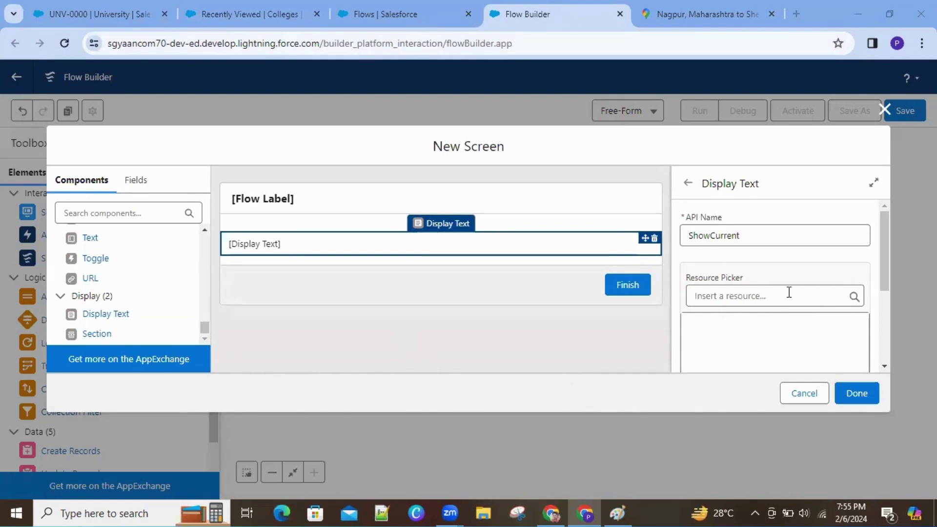
pyautogui.click(715, 237)
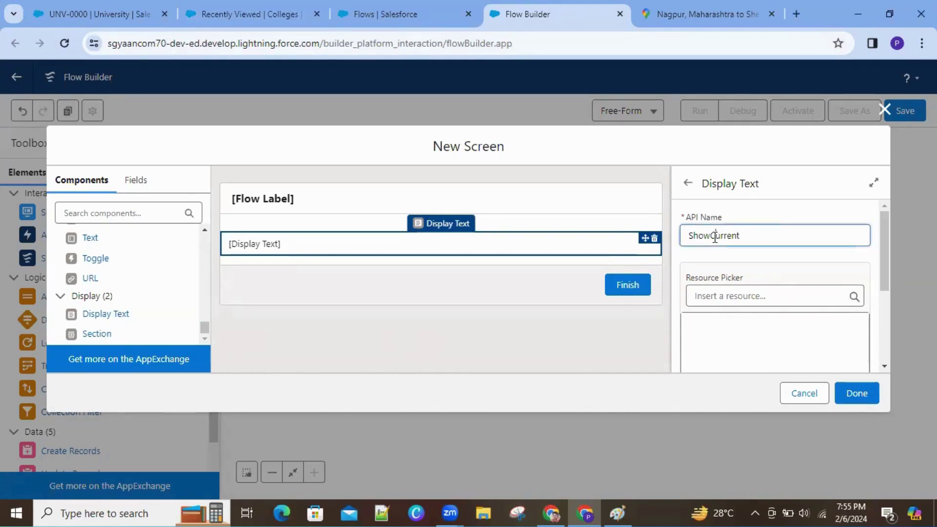
pyautogui.click(748, 238)
pyautogui.write('UserName')
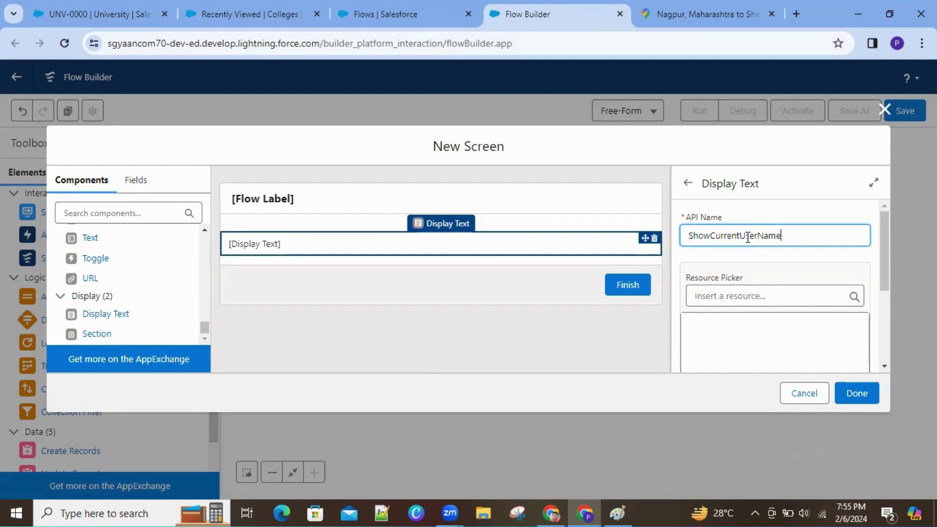
pyautogui.click(763, 263)
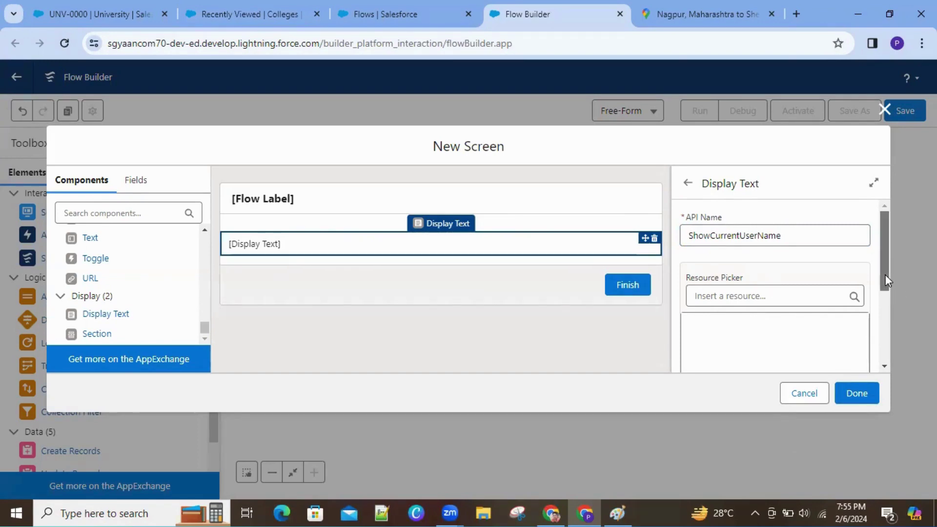
pyautogui.moveTo(886, 275); pyautogui.dragTo(890, 295)
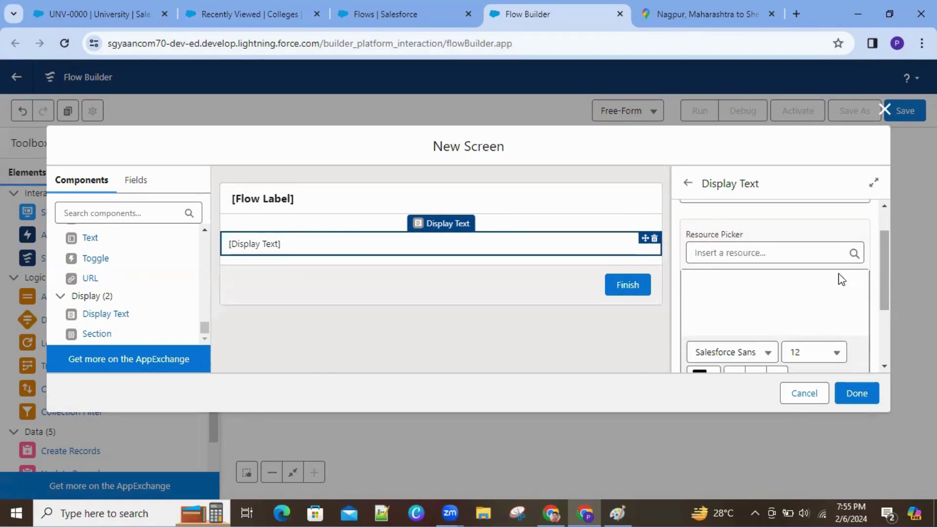
pyautogui.click(217, 10)
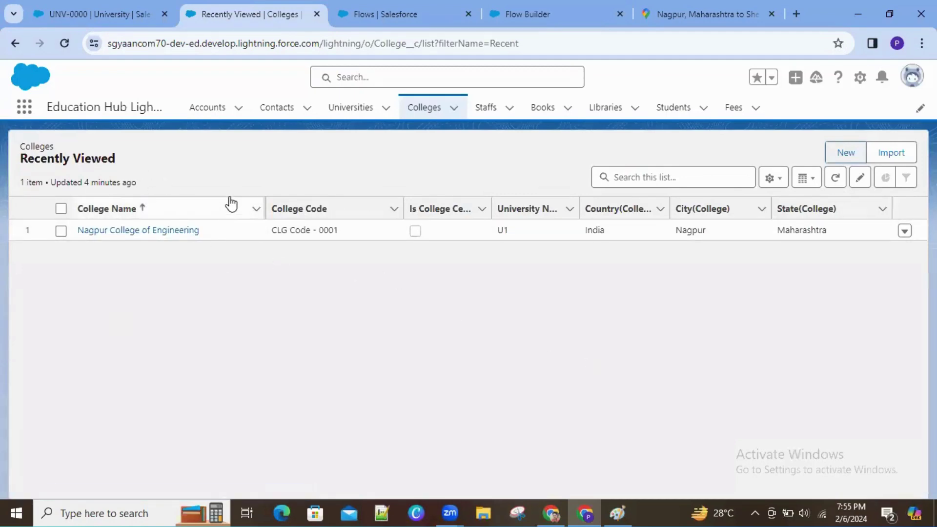
pyautogui.click(350, 113)
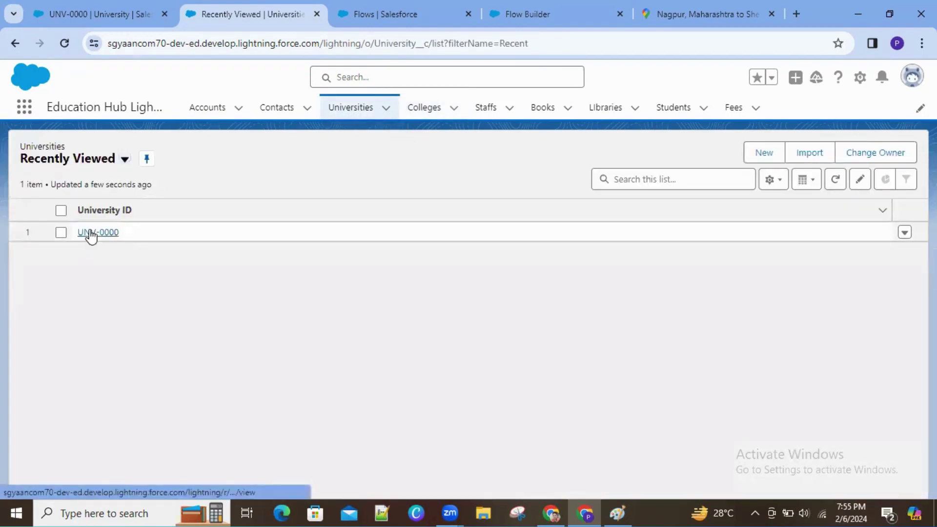
pyautogui.click(91, 234)
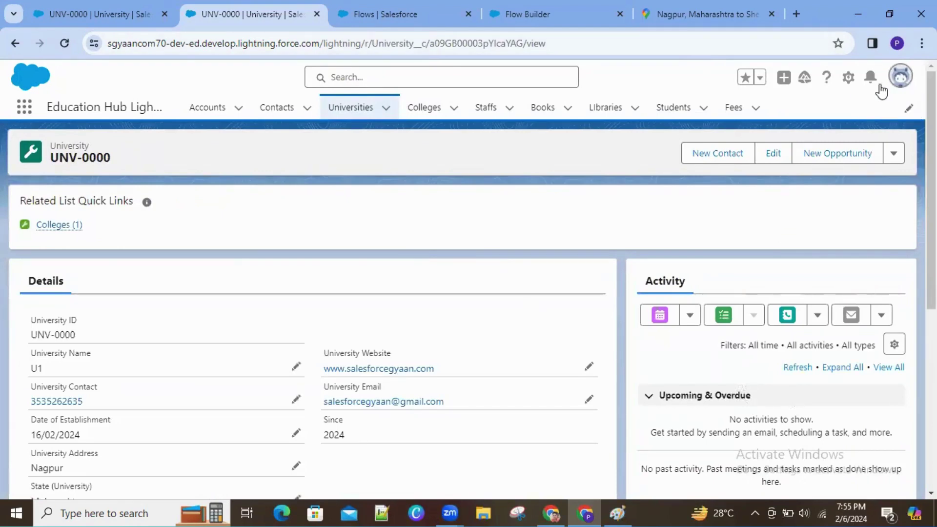
pyautogui.click(901, 75)
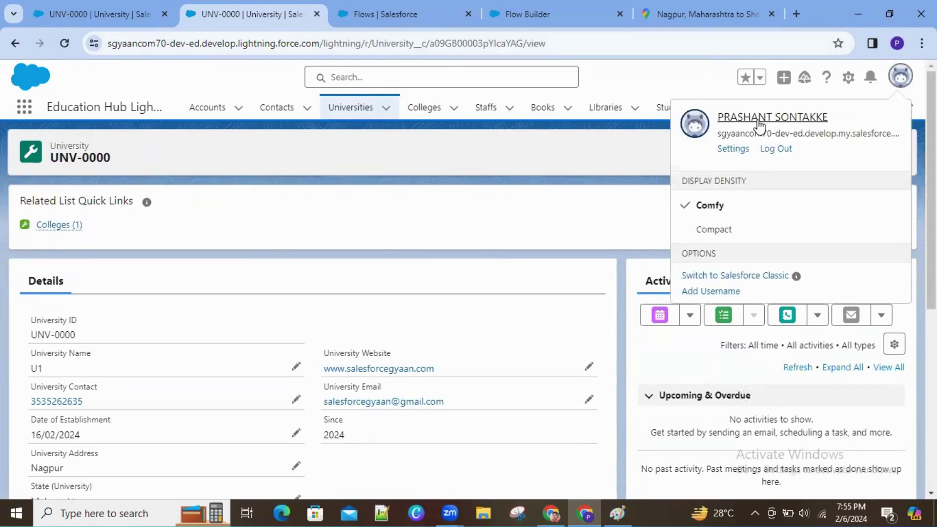
pyautogui.click(537, 11)
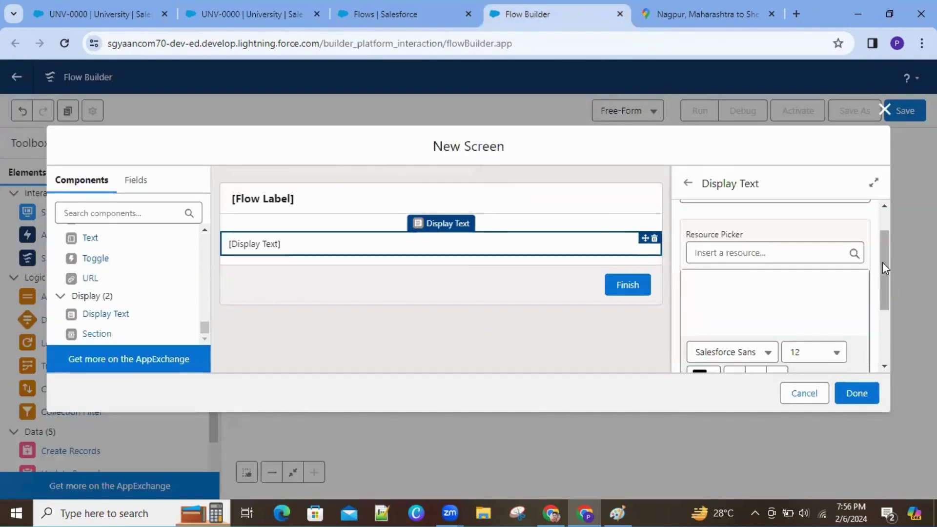
# Step: Insert the {!$User.FirstName} merge field into the display text from the resource picker
pyautogui.moveTo(883, 262)
pyautogui.mouseDown()
pyautogui.moveTo(884, 245)
pyautogui.moveTo(886, 258)
pyautogui.mouseUp()
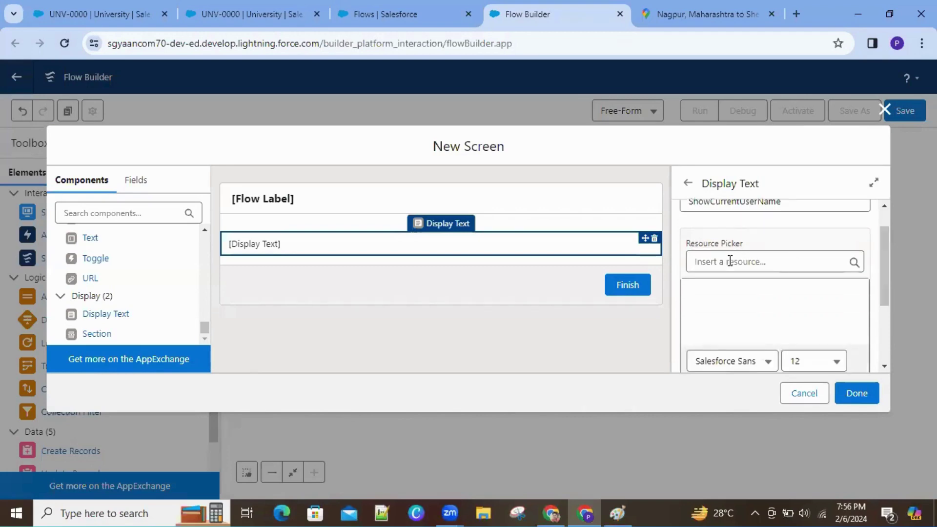
pyautogui.click(731, 262)
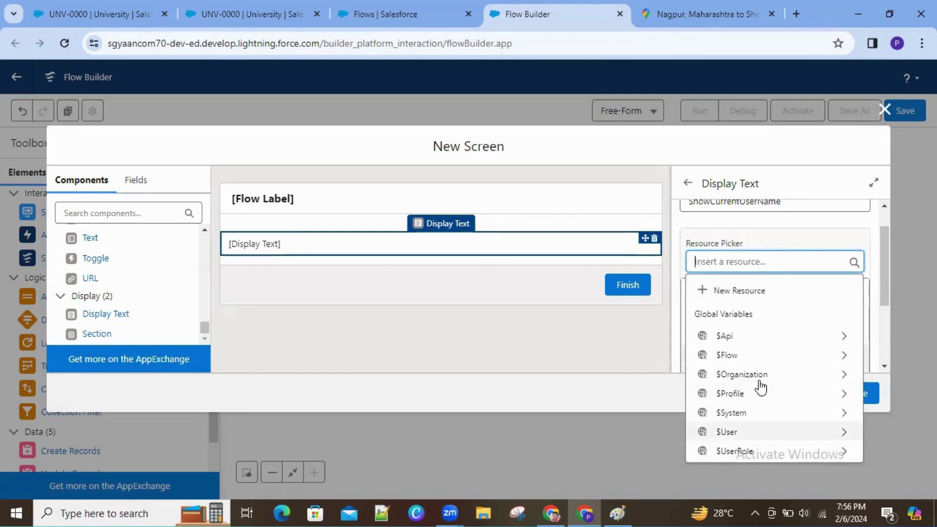
pyautogui.press('Return')
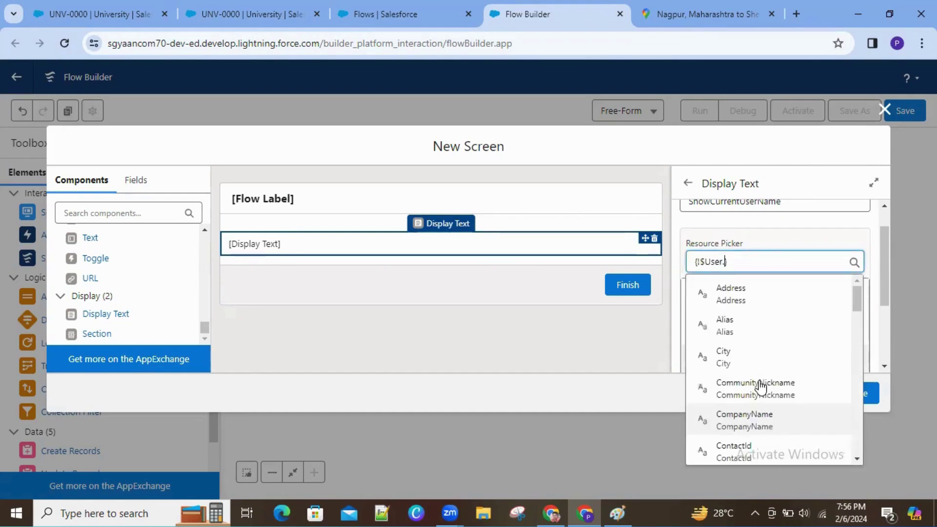
pyautogui.moveTo(855, 298); pyautogui.dragTo(859, 372)
pyautogui.click(756, 266)
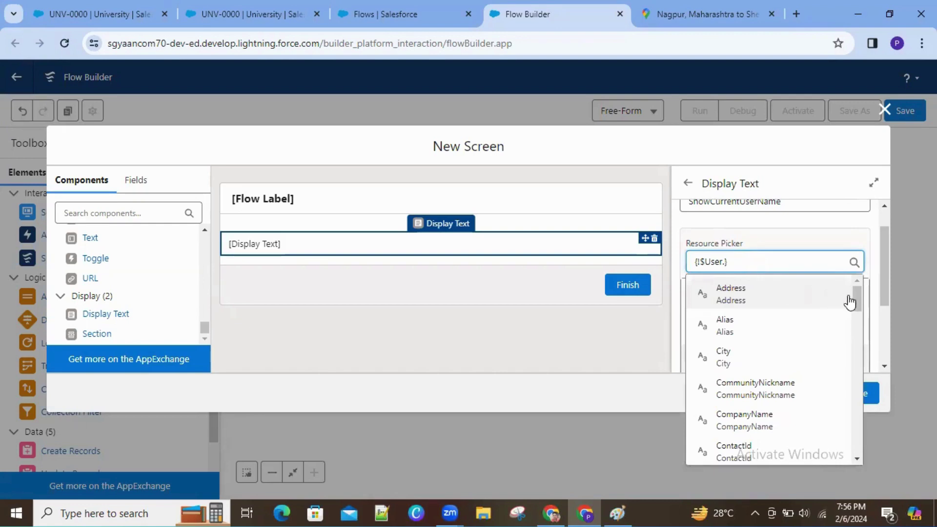
pyautogui.moveTo(857, 298); pyautogui.dragTo(860, 358)
pyautogui.click(791, 315)
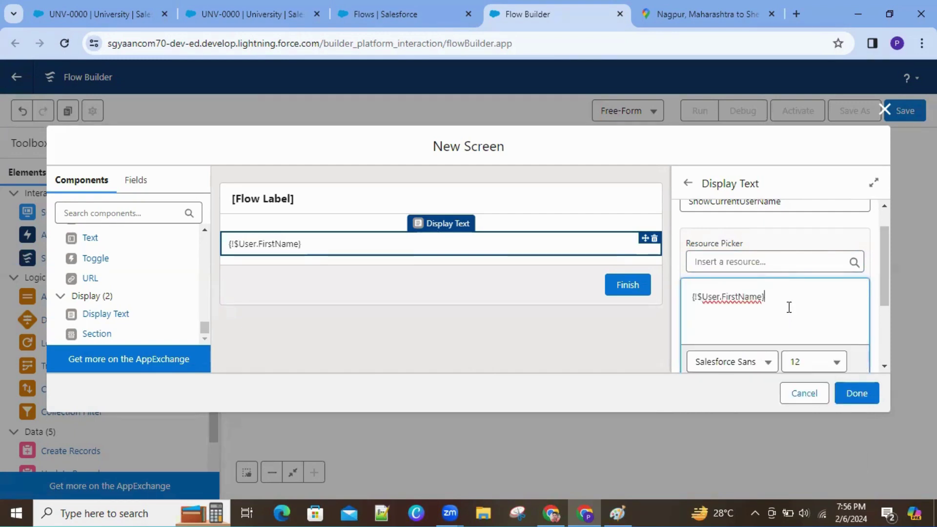
# Step: Append {!$User.LastName}, prefix the greeting with 'Mr.', and select the greeting text
pyautogui.click(752, 262)
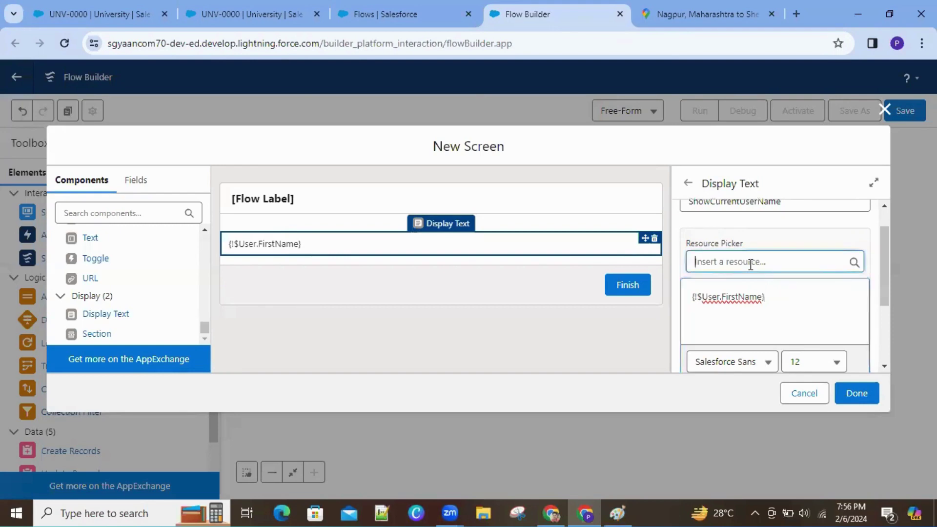
pyautogui.write('use')
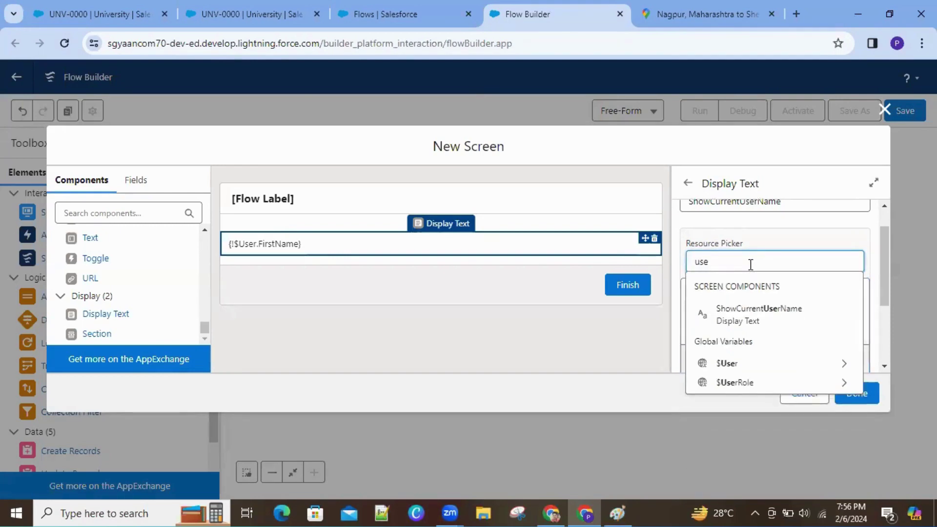
pyautogui.click(833, 364)
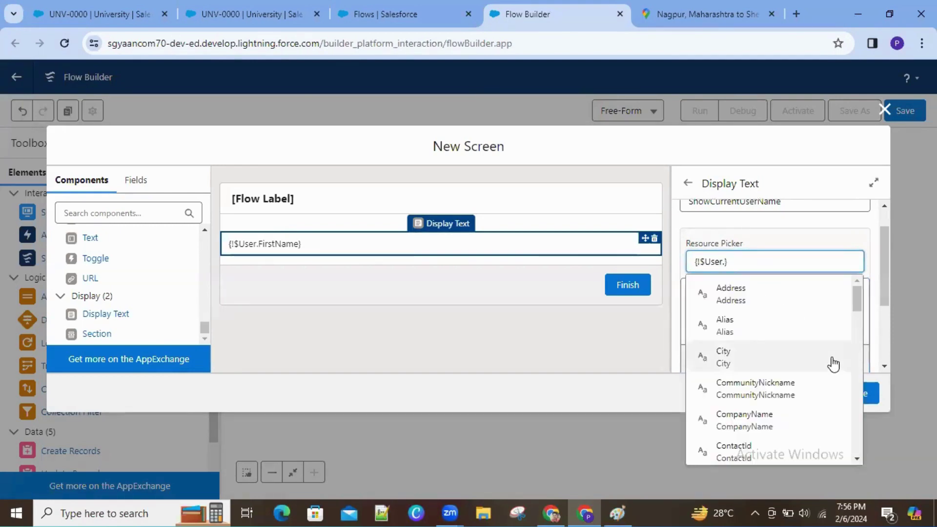
pyautogui.write('las')
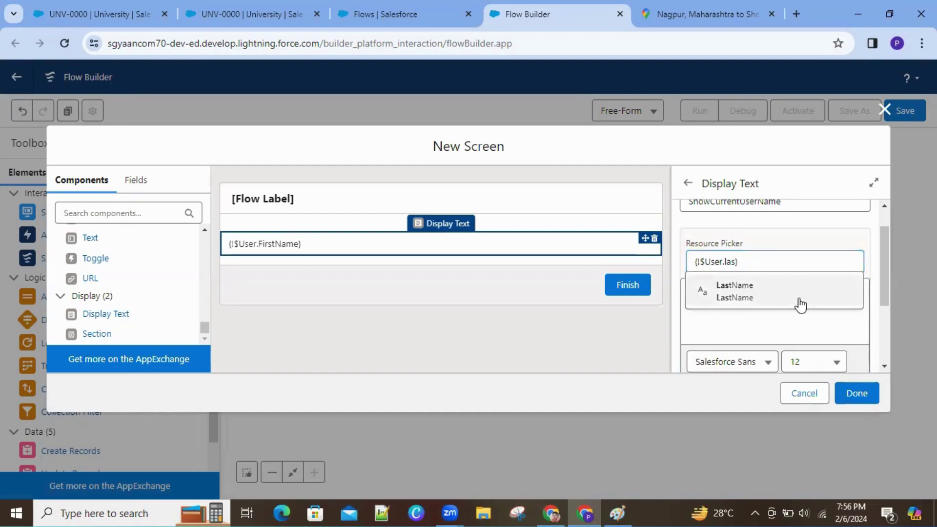
pyautogui.click(801, 304)
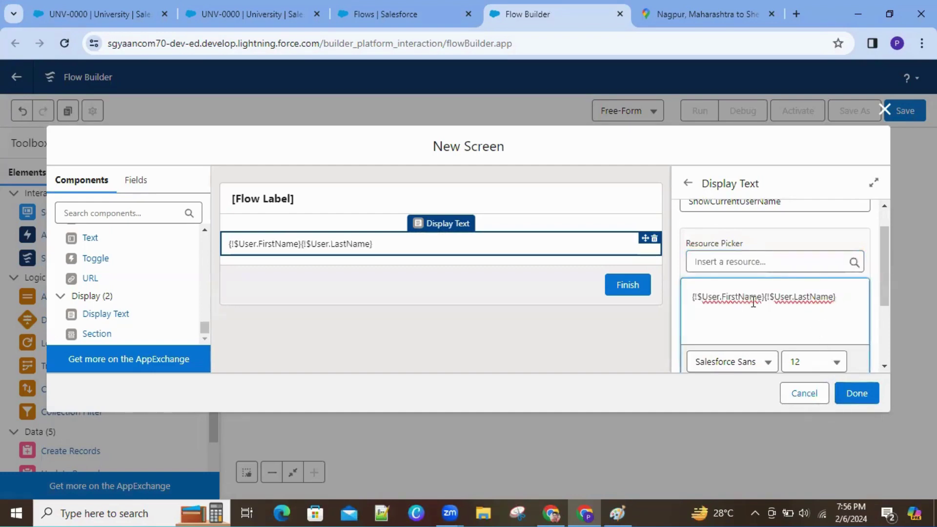
pyautogui.click(694, 298)
pyautogui.write('Mr.')
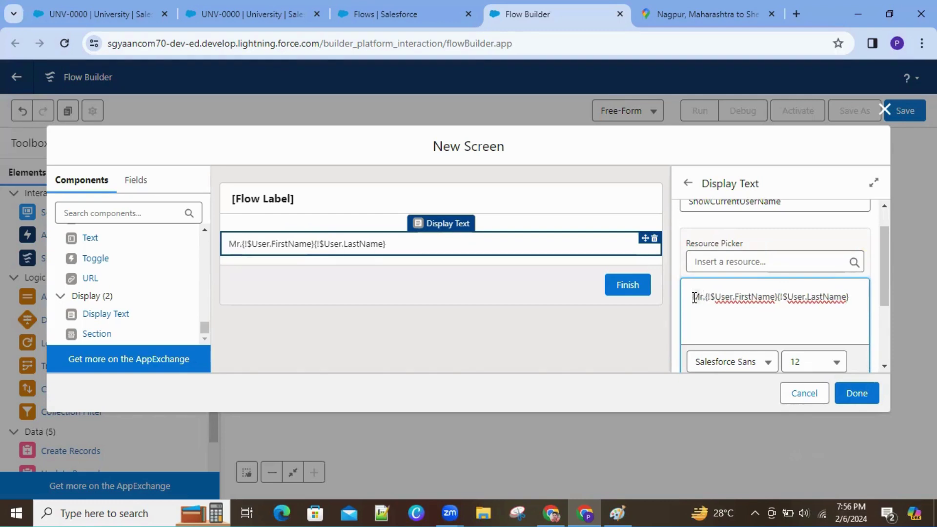
pyautogui.hotkey('shift', 'Right')
pyautogui.hotkey('shift', 'Right')
pyautogui.hotkey('shift', 'Right')
pyautogui.hotkey('shift', 'Right')
pyautogui.hotkey('shift', 'Right')
pyautogui.hotkey('shift', 'Right')
pyautogui.hotkey('shift', 'Right')
pyautogui.hotkey('shift', 'Right')
pyautogui.hotkey('shift', 'Right')
pyautogui.hotkey('shift', 'Right')
pyautogui.hotkey('shift', 'Right')
pyautogui.hotkey('shift', 'Right')
pyautogui.hotkey('shift', 'Right')
pyautogui.hotkey('shift', 'Right')
pyautogui.hotkey('shift', 'Right')
pyautogui.hotkey('shift', 'Right')
pyautogui.hotkey('shift', 'Right')
pyautogui.hotkey('shift', 'Right')
pyautogui.hotkey('shift', 'Right')
pyautogui.hotkey('shift', 'Right')
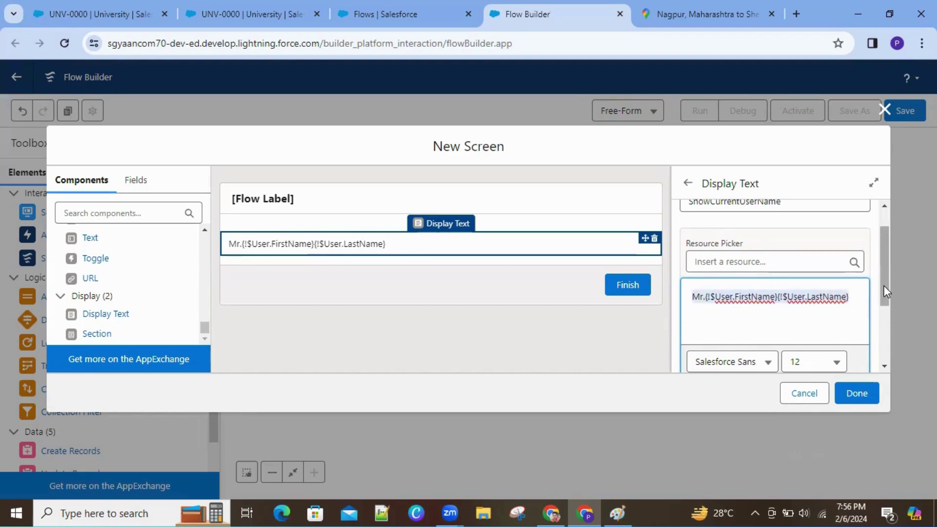
# Step: Make the Mr. greeting bold and centre-aligned, leaving italic and underline off
pyautogui.scroll(-1, 887, 322)
pyautogui.click(735, 319)
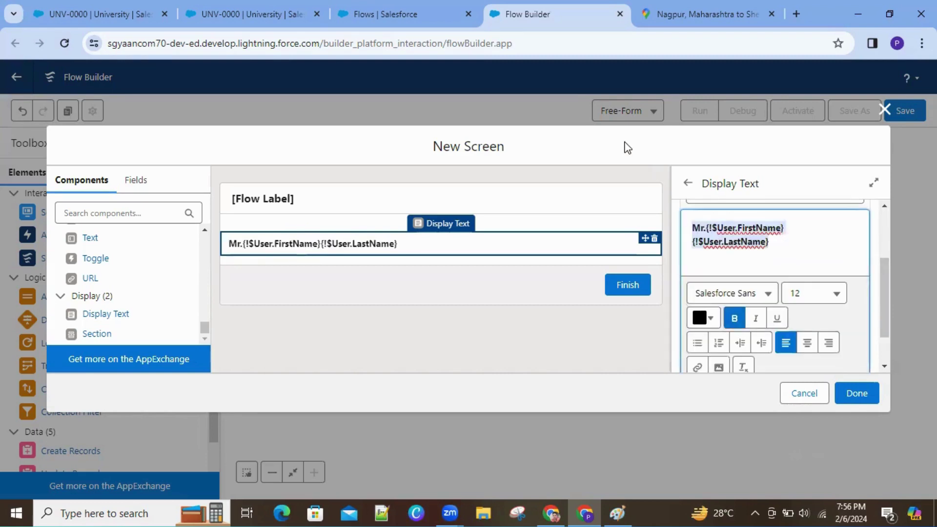
pyautogui.click(756, 318)
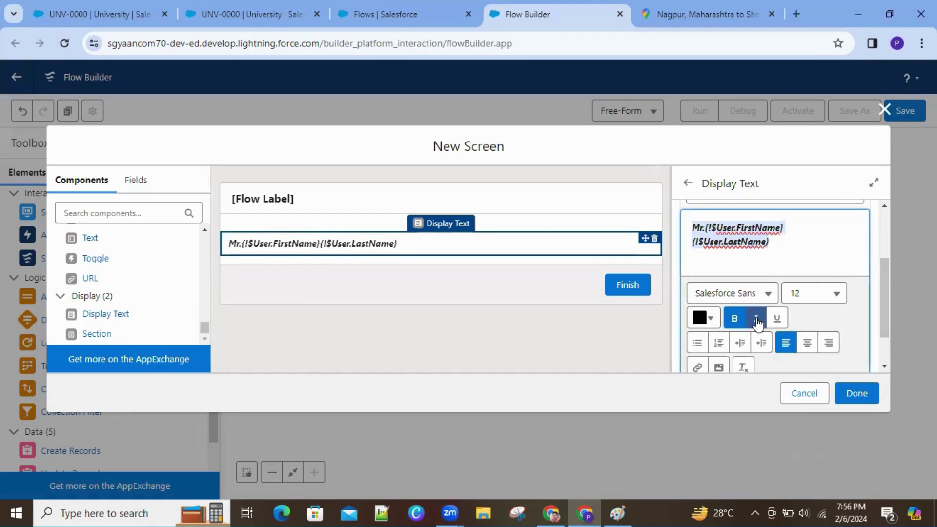
pyautogui.click(778, 320)
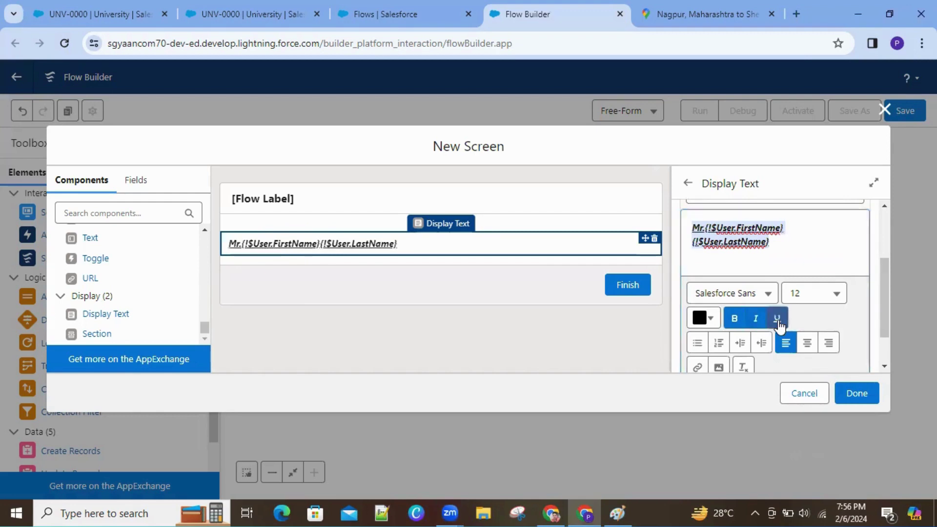
pyautogui.click(778, 319)
pyautogui.click(755, 318)
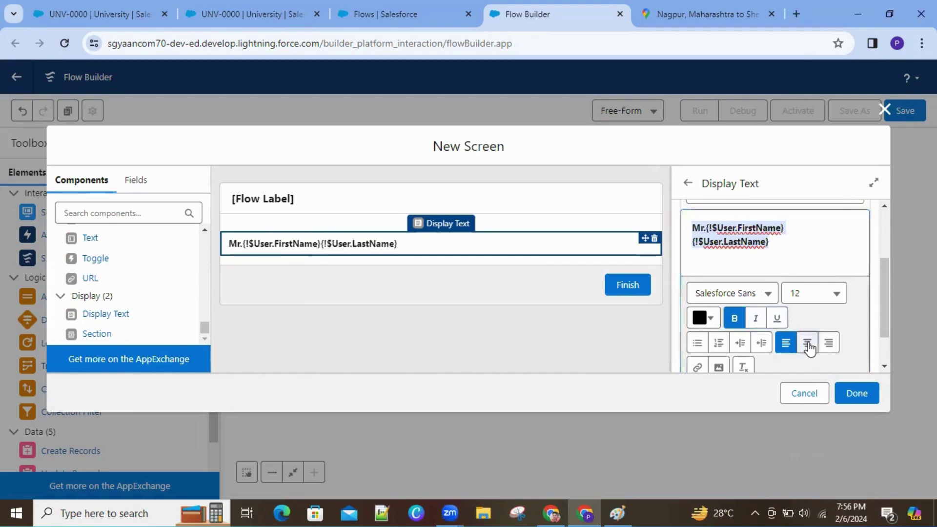
pyautogui.click(808, 343)
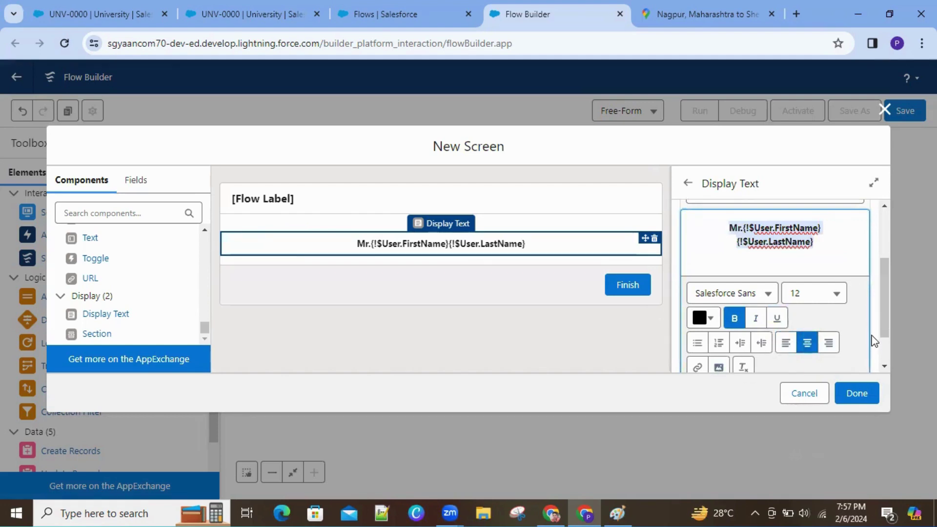
pyautogui.scroll(-1, 881, 333)
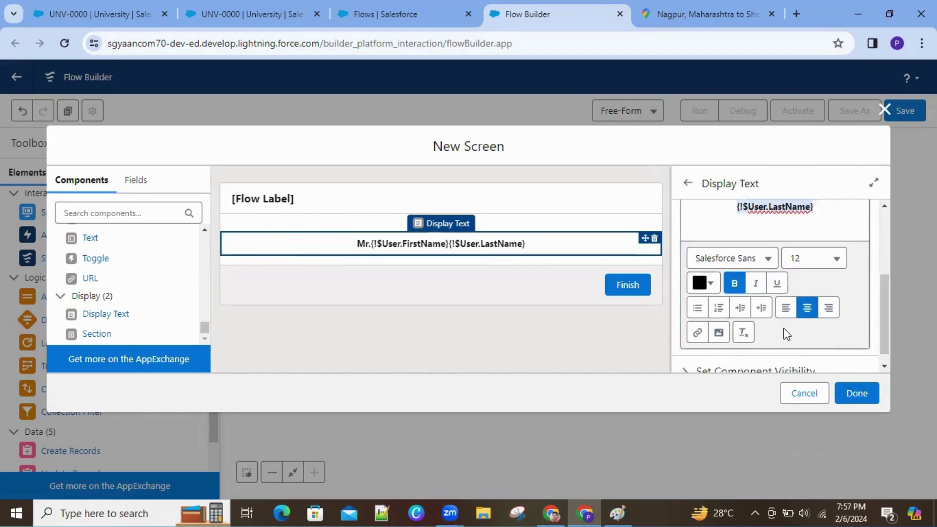
# Step: Insert the Image picture from Documents into the display text, clearing the greeting
pyautogui.click(719, 334)
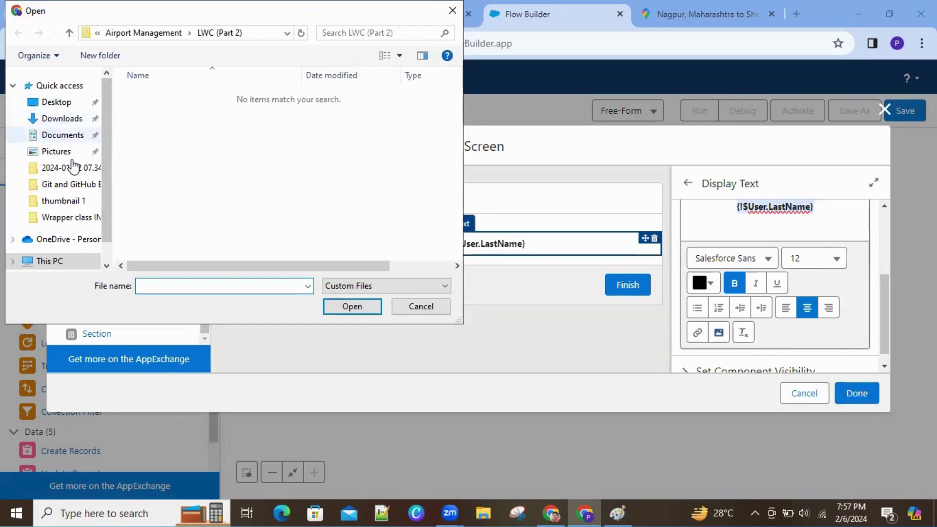
pyautogui.click(62, 138)
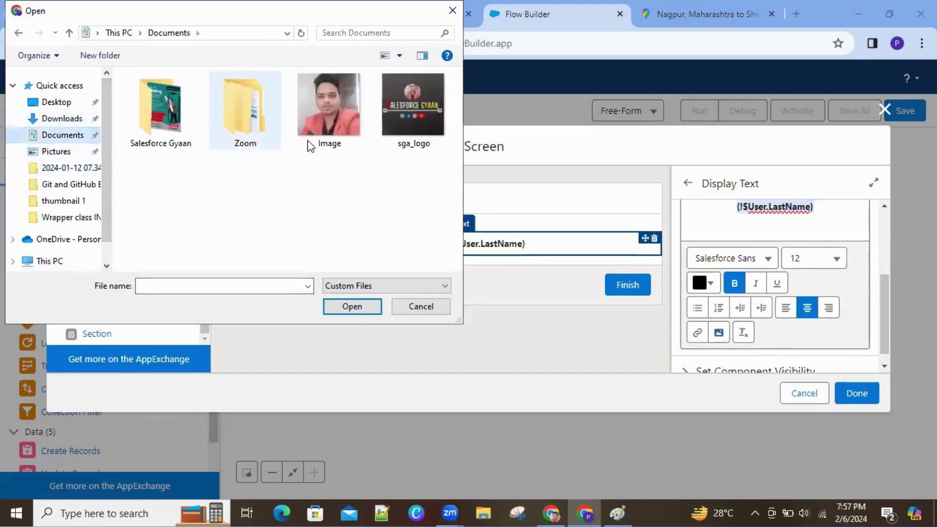
pyautogui.click(335, 133)
pyautogui.click(350, 306)
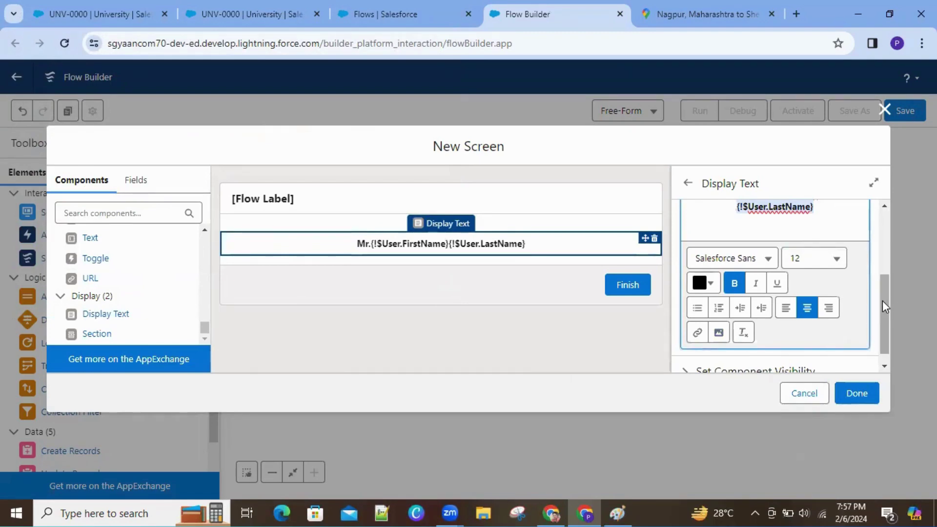
pyautogui.moveTo(883, 300); pyautogui.dragTo(885, 325)
pyautogui.press('BackSpace')
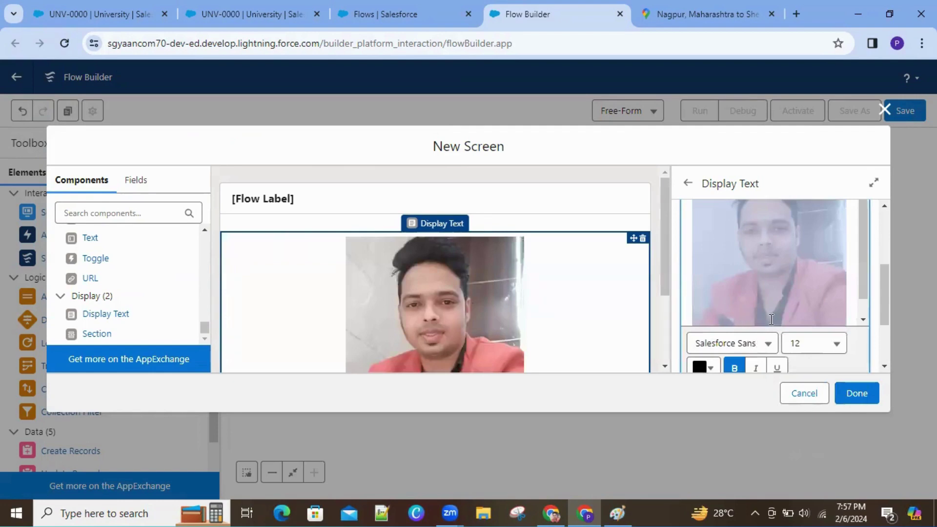
# Step: Set the font size to 16 and select the inserted photo in the editor
pyautogui.moveTo(883, 280); pyautogui.dragTo(883, 247)
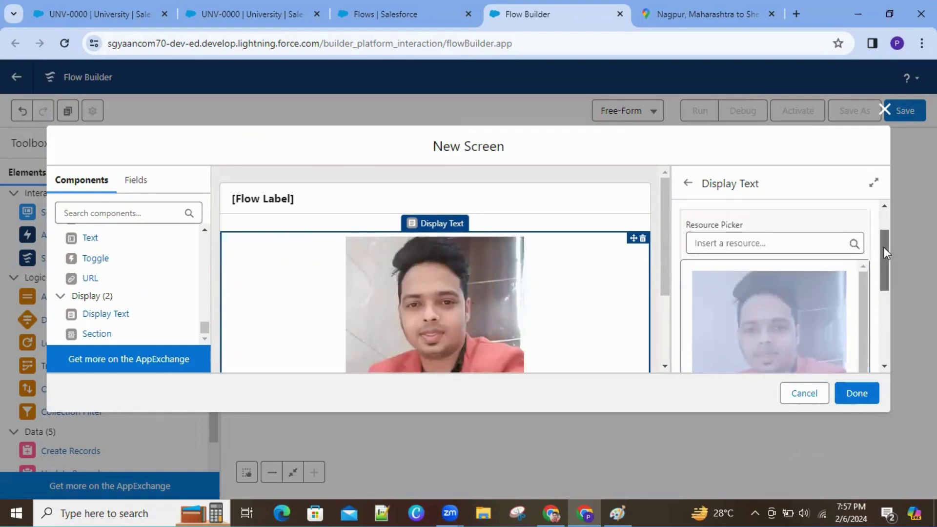
pyautogui.moveTo(892, 294); pyautogui.dragTo(896, 315)
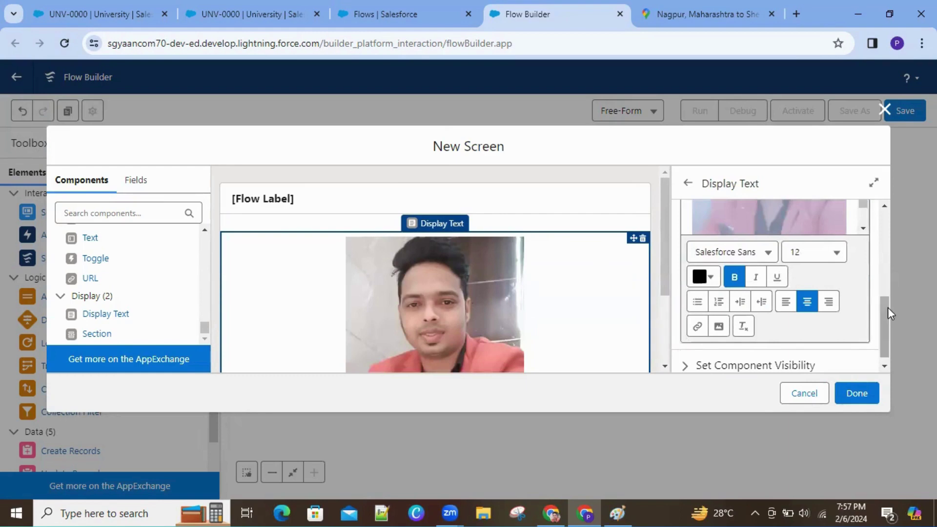
pyautogui.moveTo(885, 309); pyautogui.dragTo(889, 231)
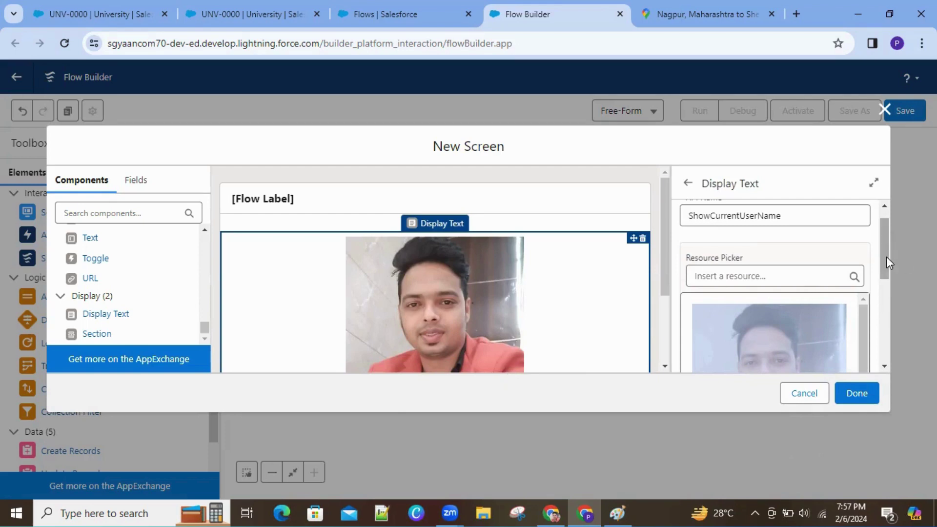
pyautogui.moveTo(886, 256); pyautogui.dragTo(897, 347)
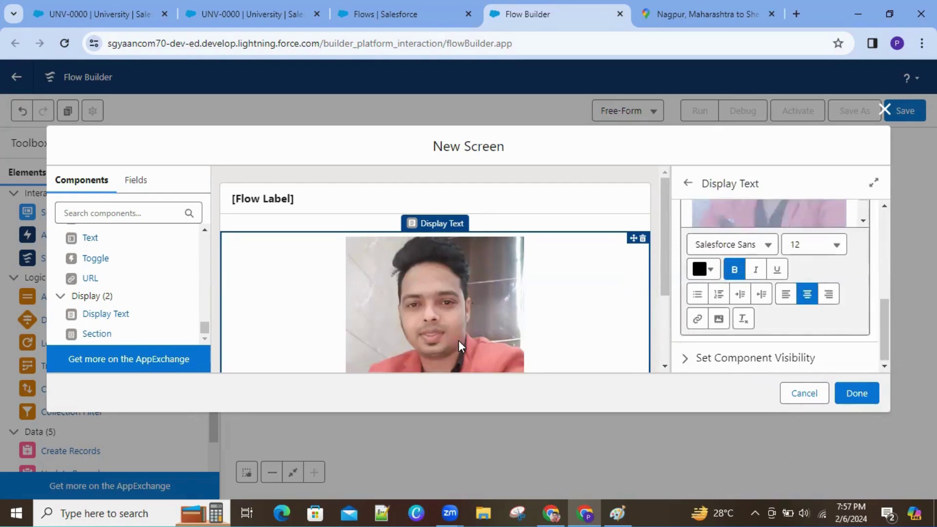
pyautogui.moveTo(883, 318); pyautogui.dragTo(891, 342)
pyautogui.scroll(2, 876, 268)
pyautogui.click(803, 256)
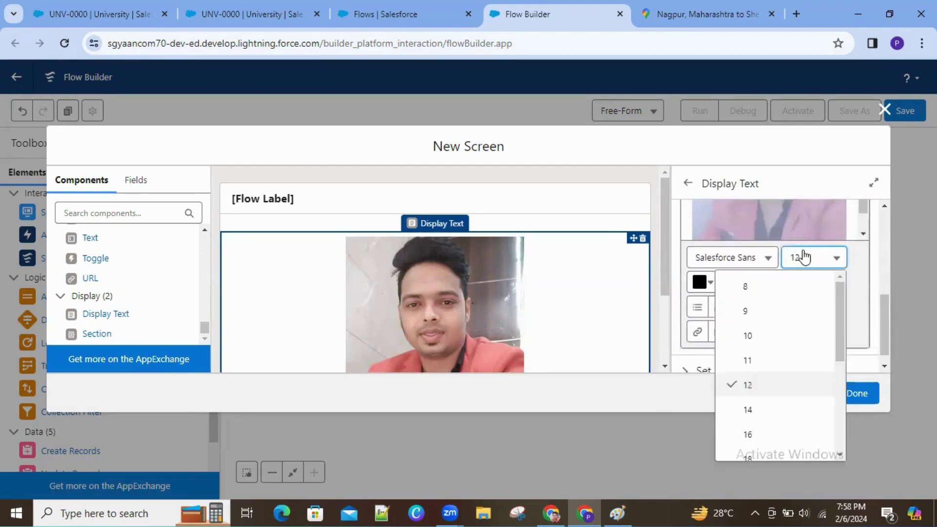
pyautogui.click(786, 380)
pyautogui.scroll(3, 864, 345)
pyautogui.moveTo(887, 300)
pyautogui.mouseDown()
pyautogui.moveTo(880, 252)
pyautogui.moveTo(886, 327)
pyautogui.moveTo(882, 311)
pyautogui.mouseUp()
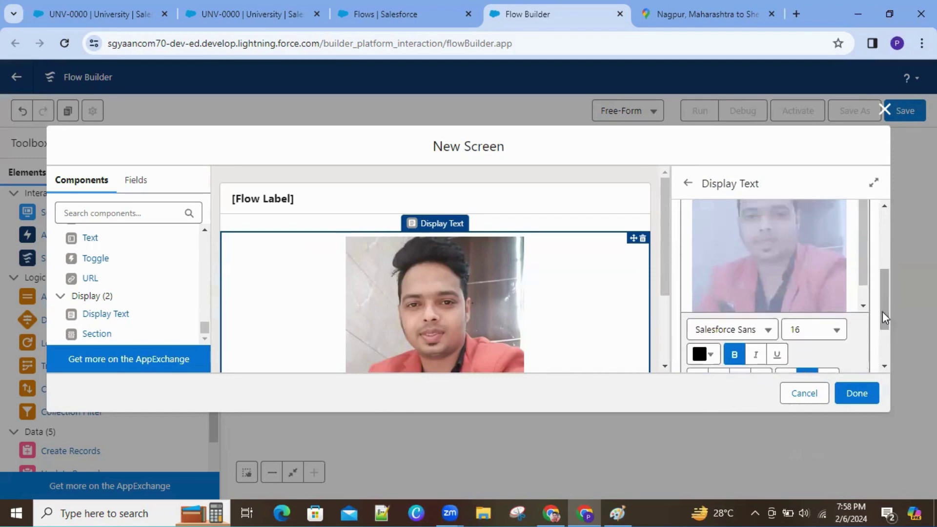
pyautogui.moveTo(861, 267); pyautogui.dragTo(851, 242)
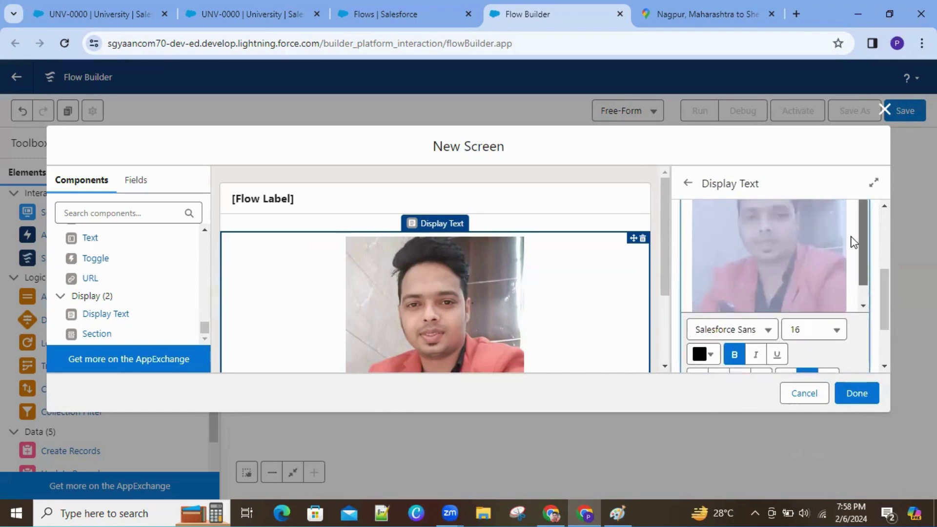
pyautogui.moveTo(892, 297)
pyautogui.mouseDown()
pyautogui.moveTo(879, 230)
pyautogui.moveTo(894, 305)
pyautogui.mouseUp()
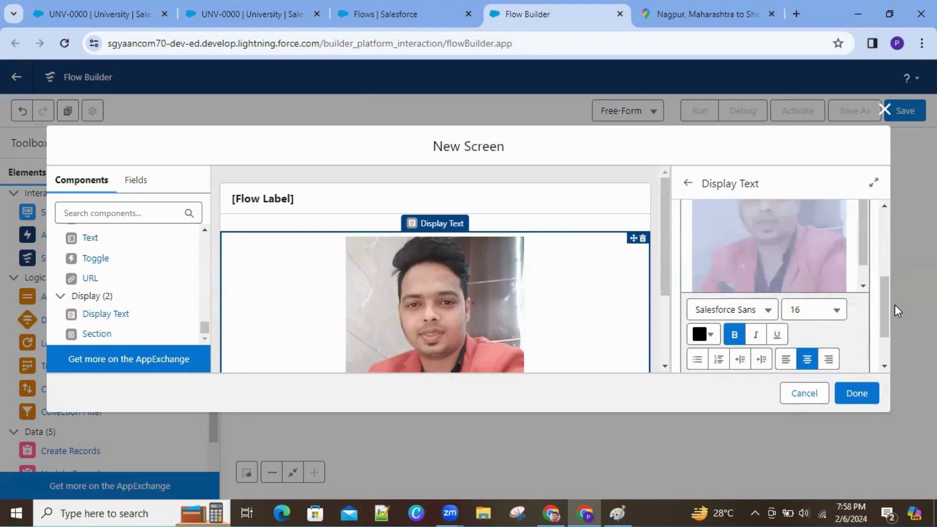
pyautogui.click(836, 278)
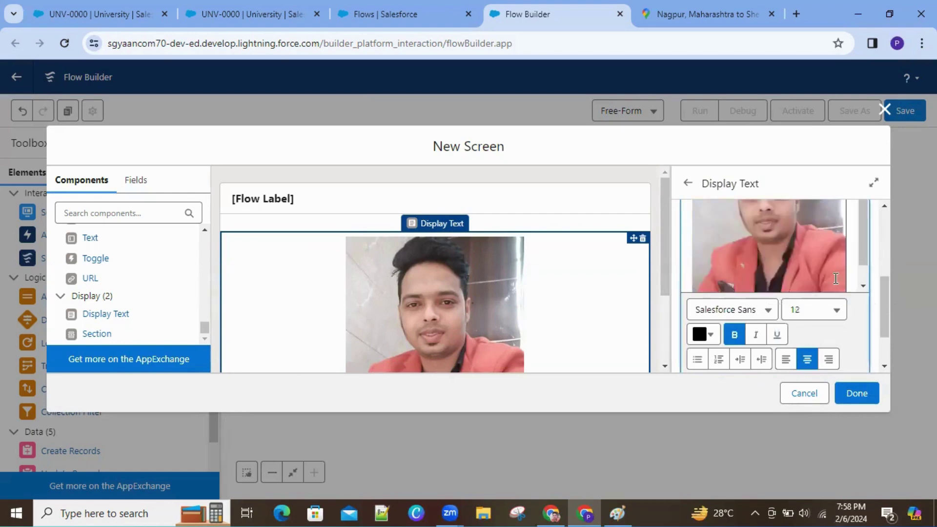
# Step: Delete the photo, add a blank line below the greeting, and start inserting sga_logo
pyautogui.press('Delete')
pyautogui.moveTo(881, 303); pyautogui.dragTo(883, 264)
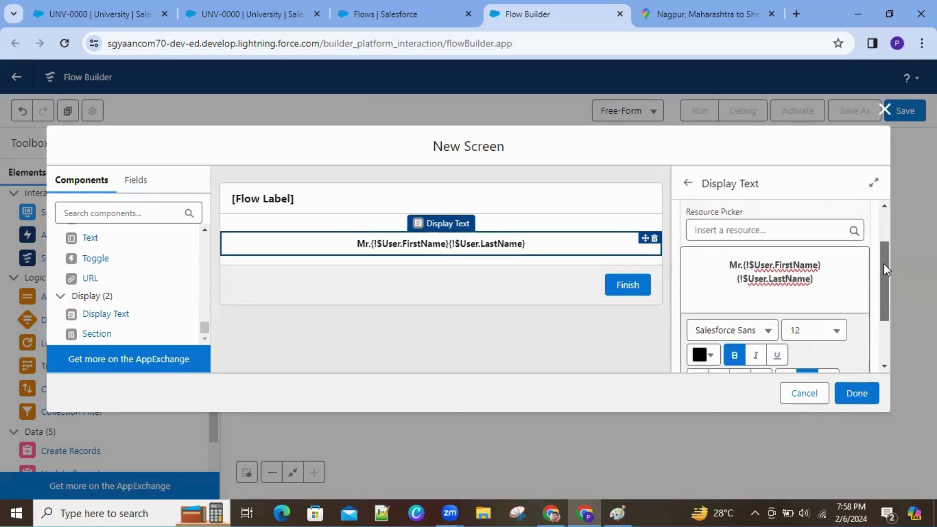
pyautogui.press('Return')
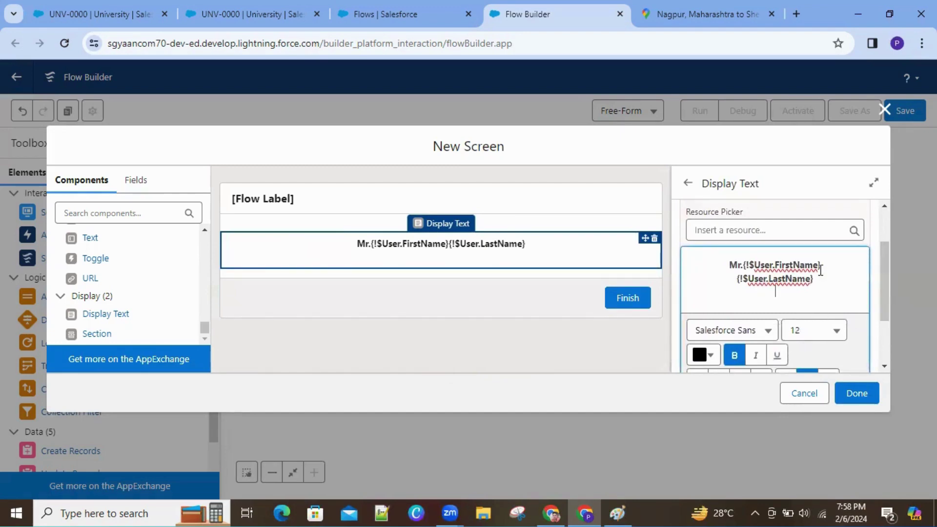
pyautogui.moveTo(891, 291); pyautogui.dragTo(888, 346)
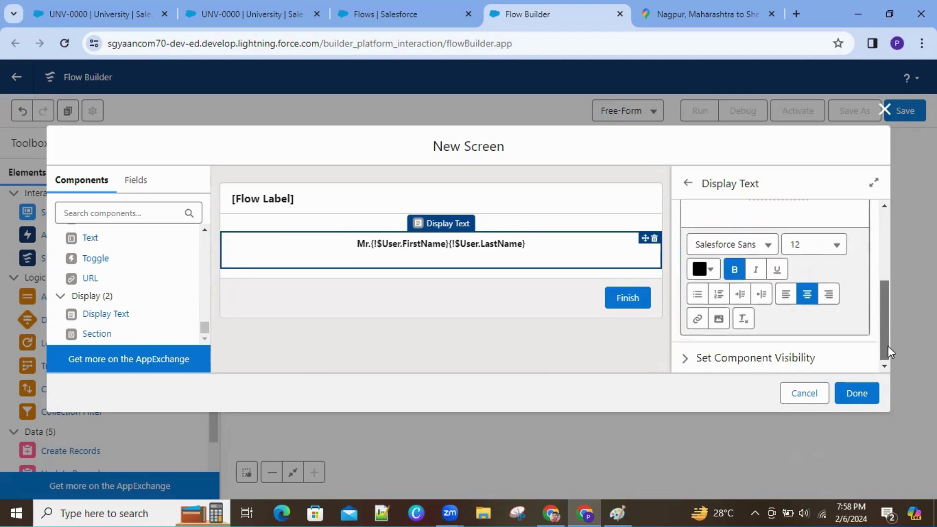
pyautogui.click(726, 321)
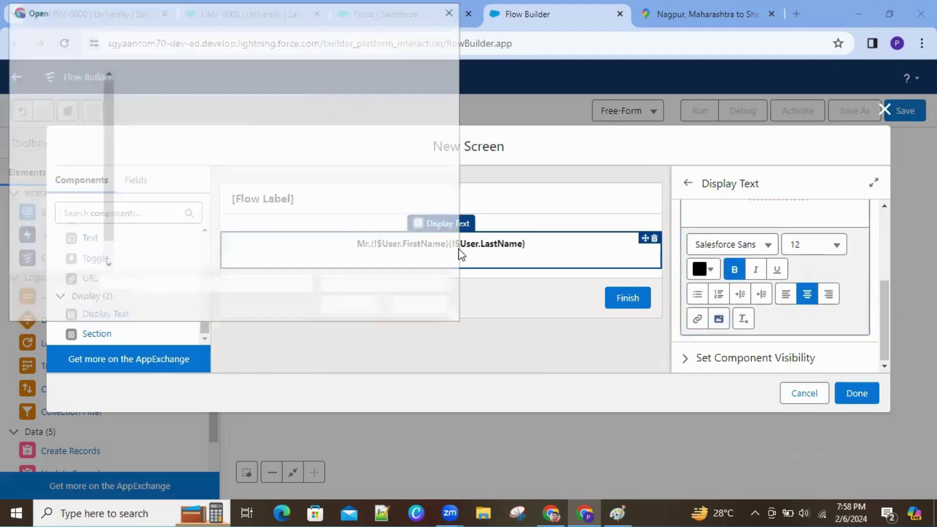
# Step: Insert the sga_logo picture from the Open dialog beneath the Mr. greeting
pyautogui.click(416, 131)
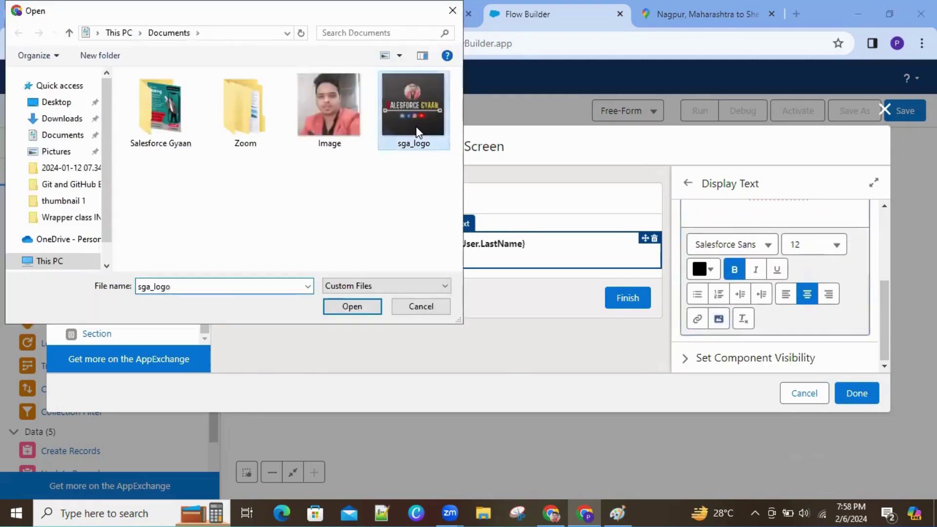
pyautogui.click(352, 307)
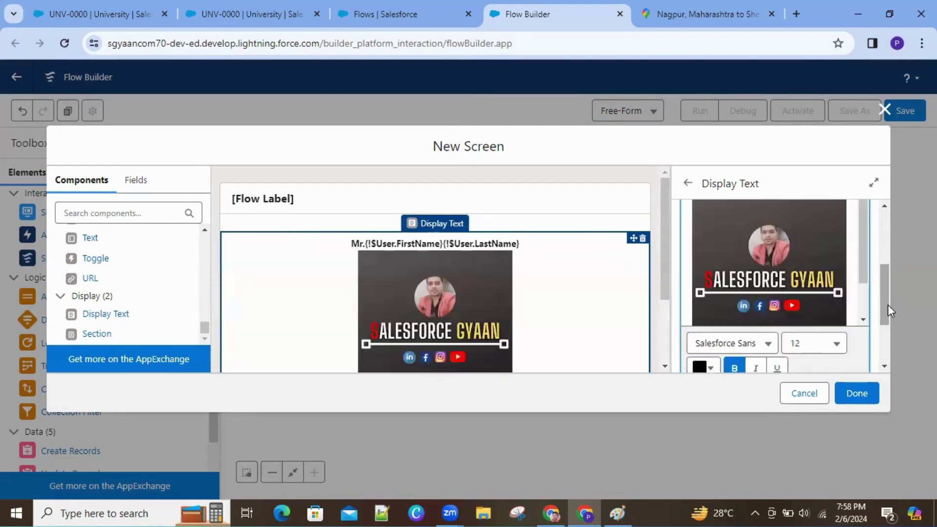
pyautogui.moveTo(888, 304); pyautogui.dragTo(893, 347)
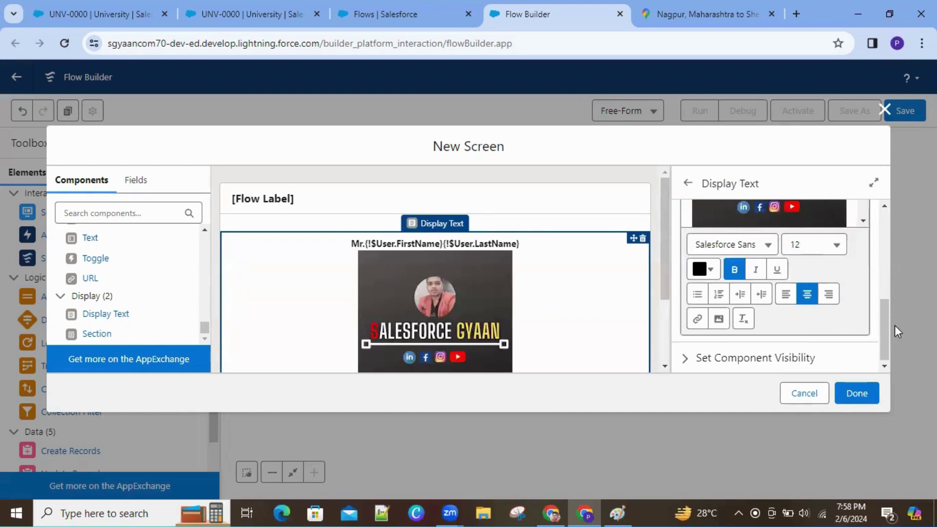
pyautogui.scroll(3, 885, 285)
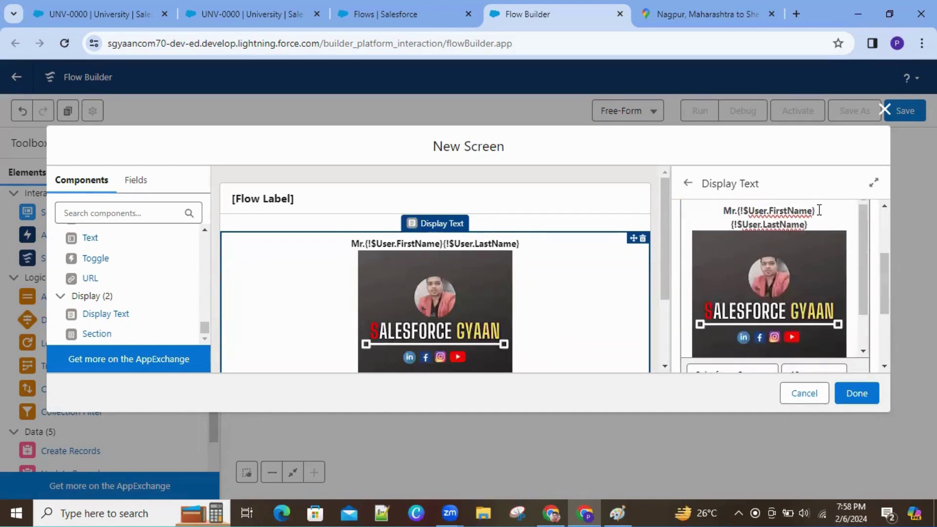
# Step: Insert a space between the FirstName and LastName merge fields and select the greeting line
pyautogui.click(820, 210)
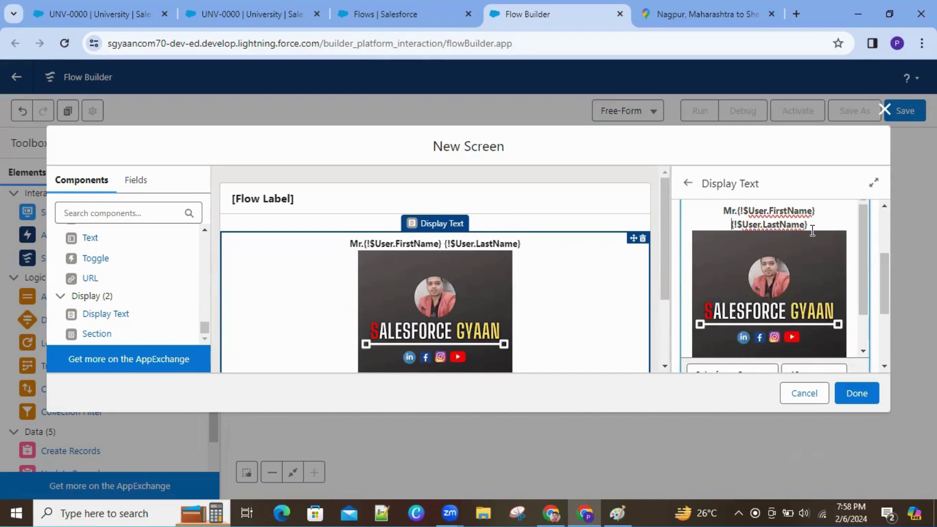
pyautogui.moveTo(886, 270); pyautogui.dragTo(884, 247)
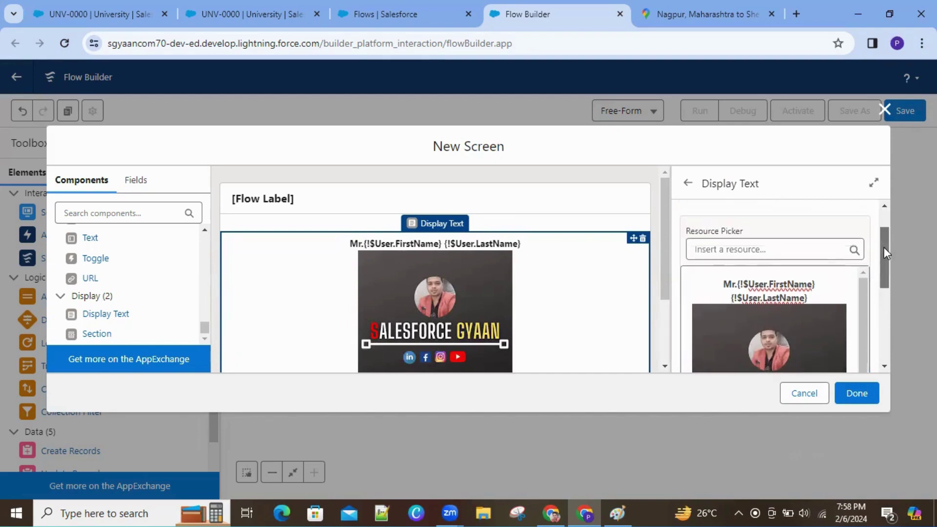
pyautogui.click(733, 295)
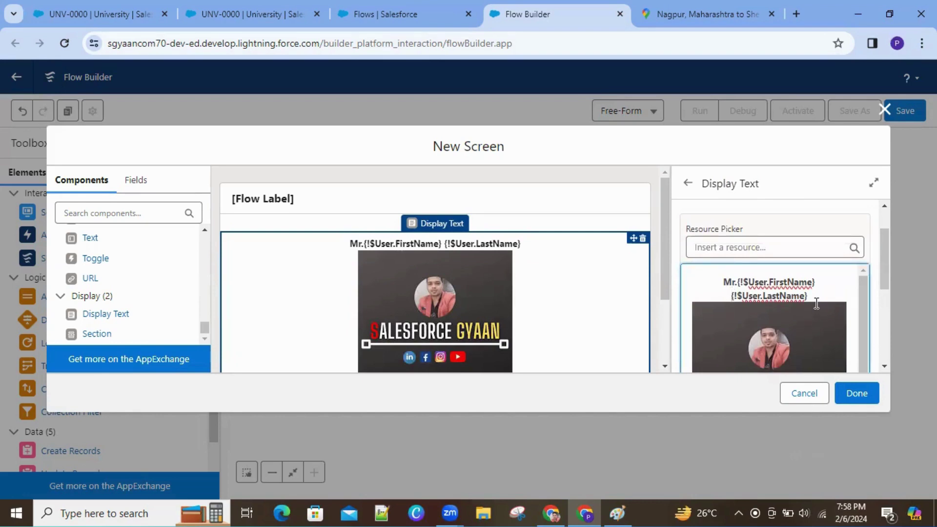
pyautogui.moveTo(813, 293); pyautogui.dragTo(714, 275)
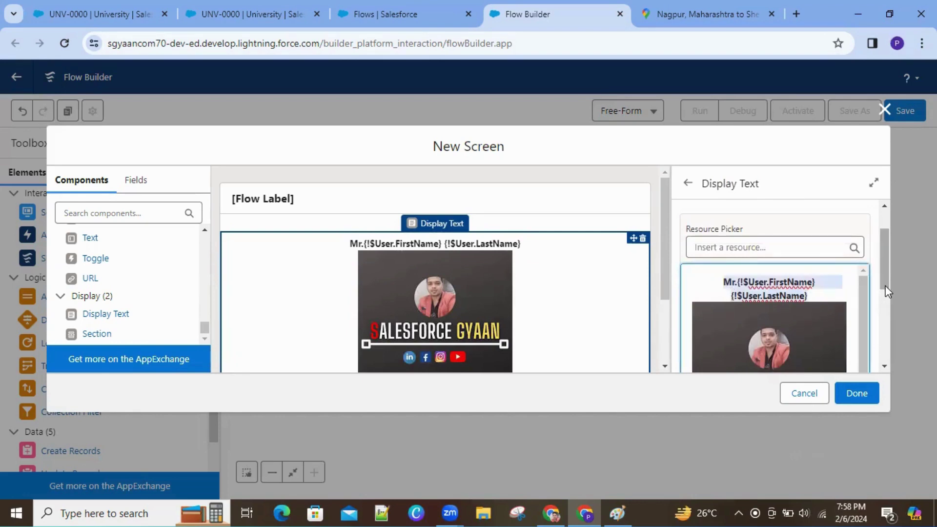
pyautogui.moveTo(886, 285); pyautogui.dragTo(891, 344)
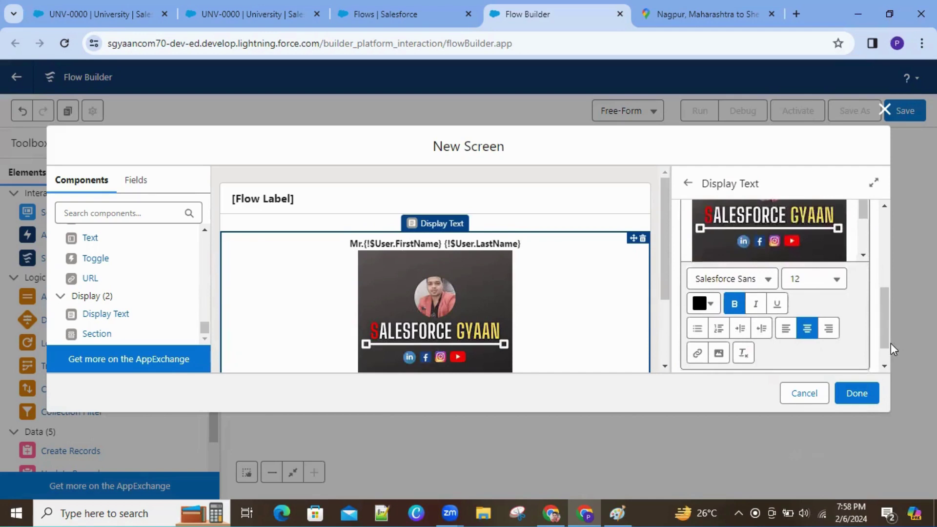
# Step: Re-centre the greeting line above the logo and finish editing the screen with Done
pyautogui.click(786, 328)
pyautogui.moveTo(889, 325); pyautogui.dragTo(873, 276)
pyautogui.click(795, 268)
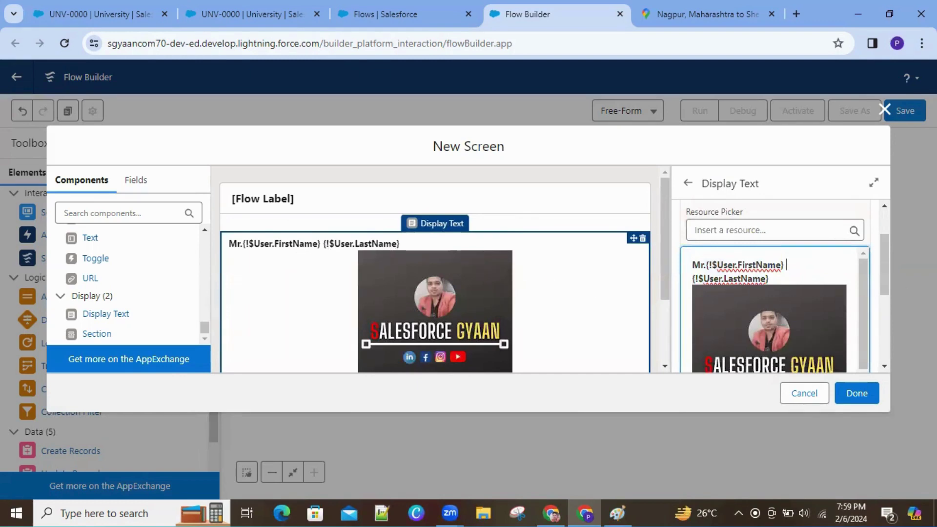
pyautogui.moveTo(787, 265); pyautogui.dragTo(692, 259)
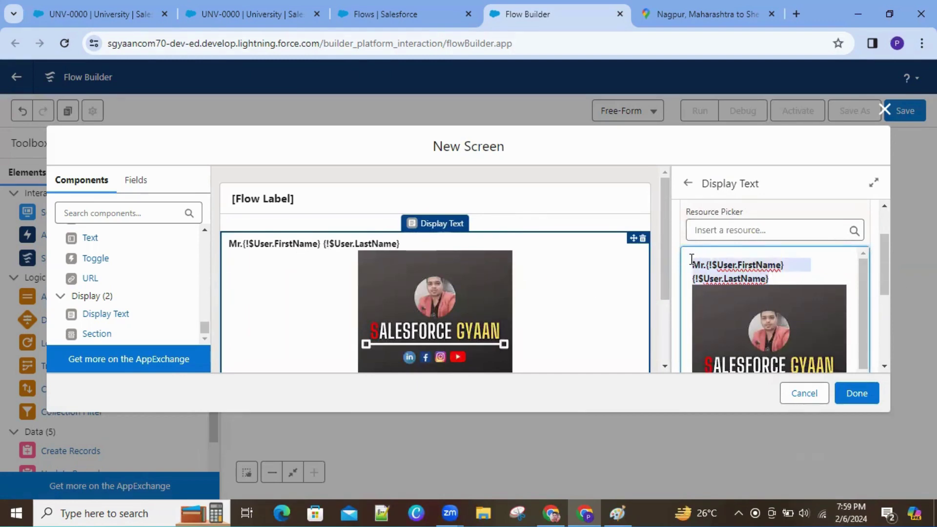
pyautogui.scroll(-5, 895, 318)
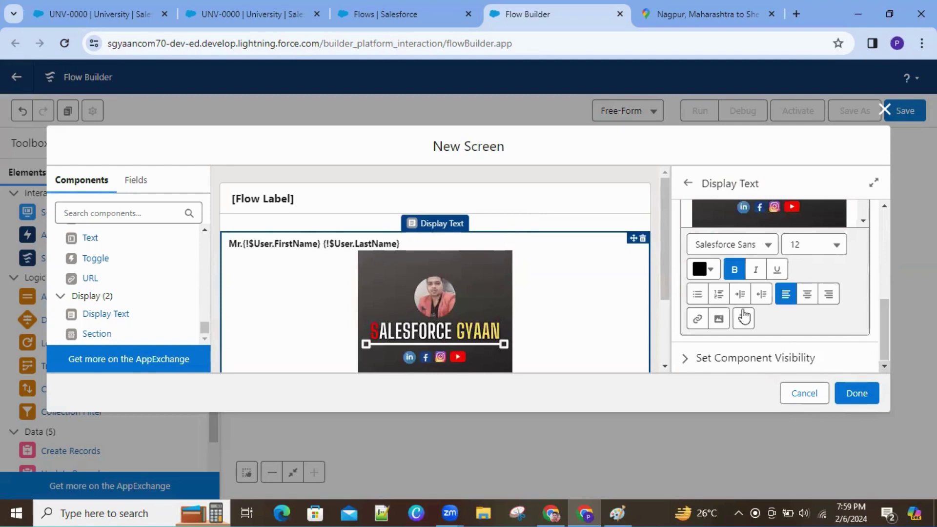
pyautogui.click(806, 295)
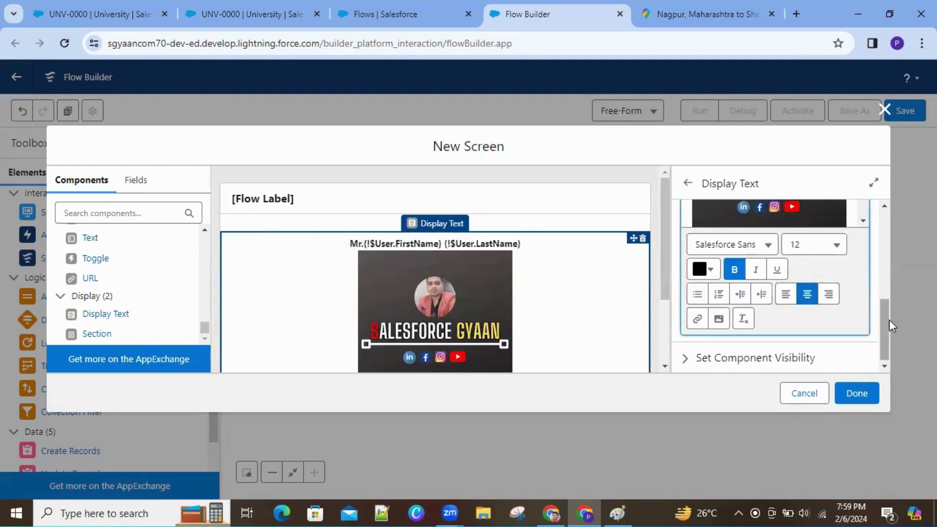
pyautogui.click(855, 393)
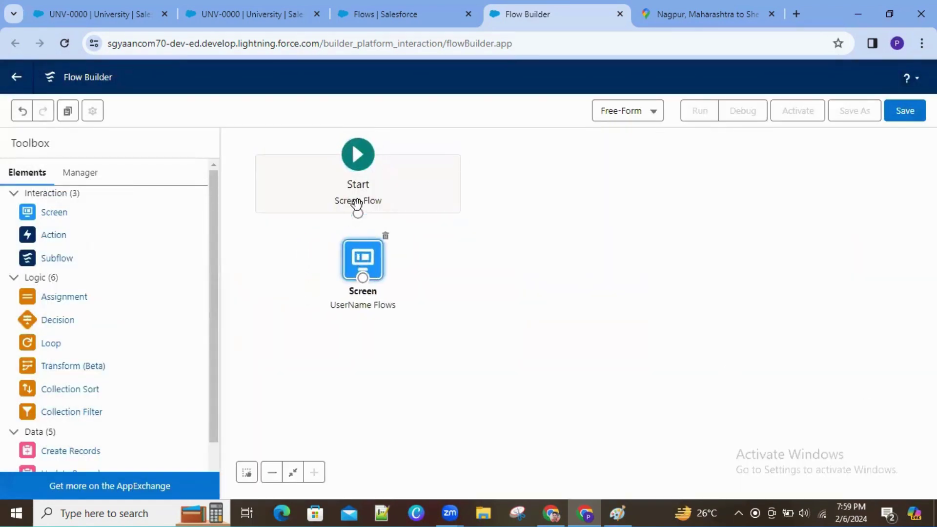
# Step: Connect the Start element to the UserName Flows screen element
pyautogui.moveTo(359, 214); pyautogui.dragTo(354, 276)
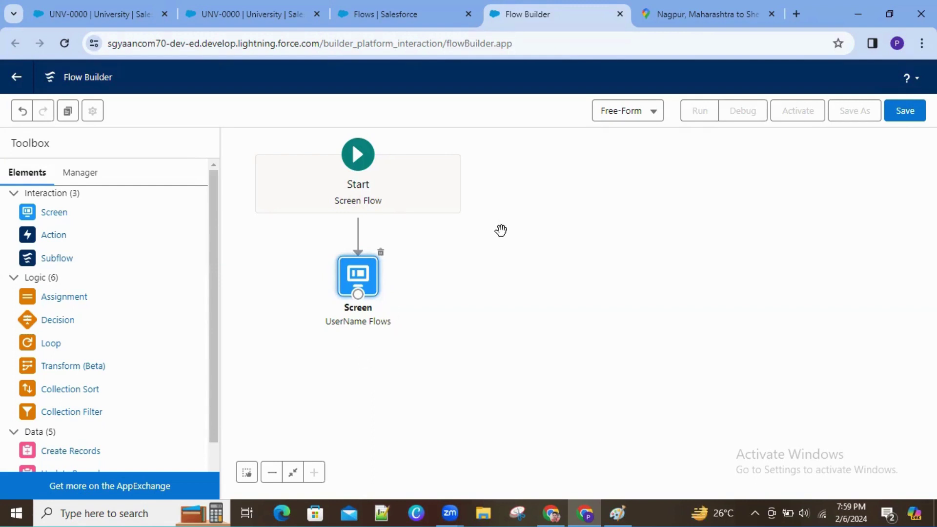
# Step: Save the flow with label 'ScreenFlows UserName Screen' and API name ScreenFlows_UserName_Screen
pyautogui.click(914, 114)
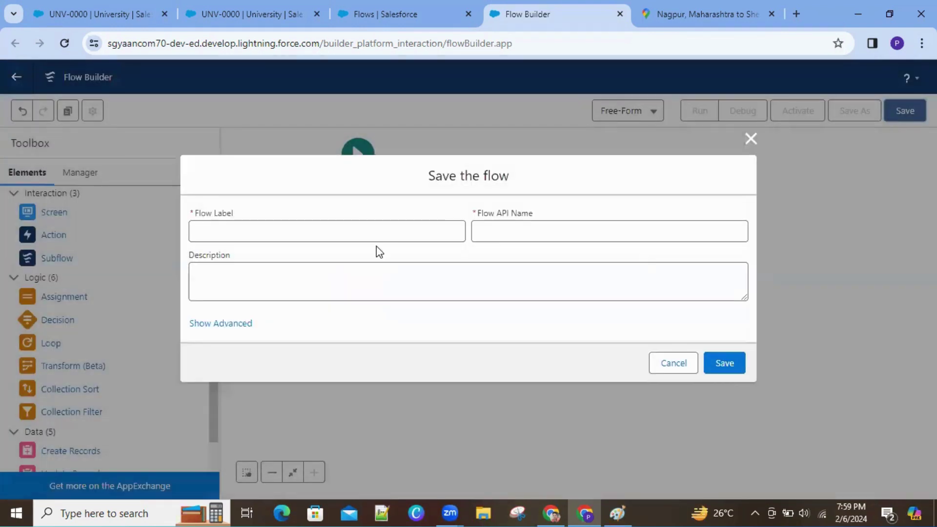
pyautogui.click(375, 233)
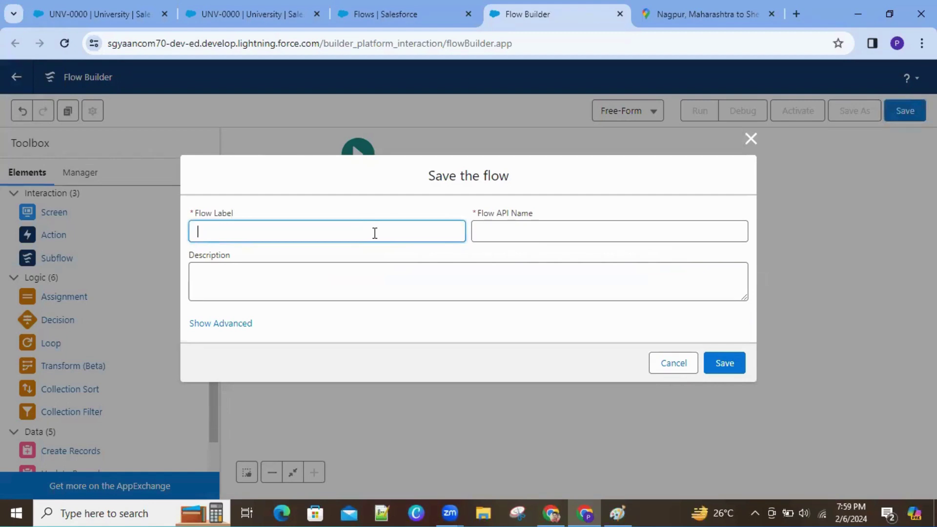
pyautogui.write('ScreenFlo')
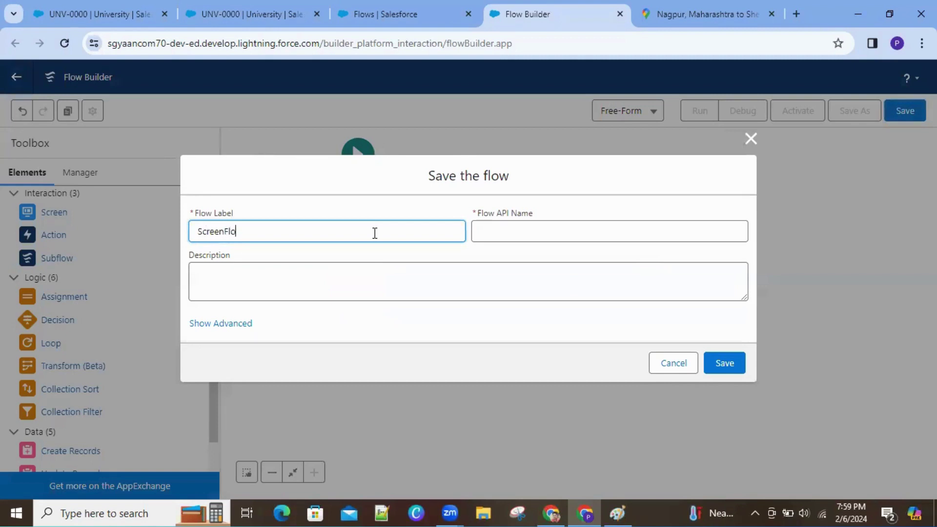
pyautogui.write('ws')
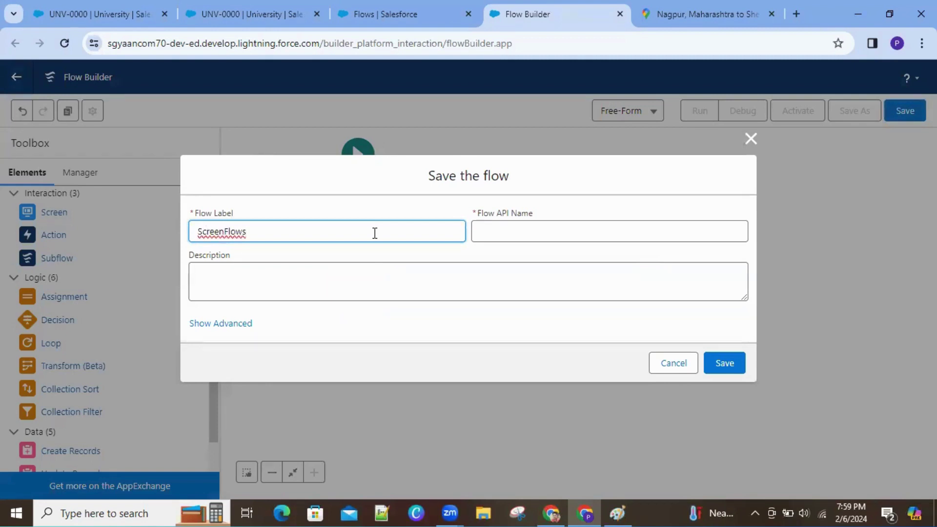
pyautogui.write(' Us')
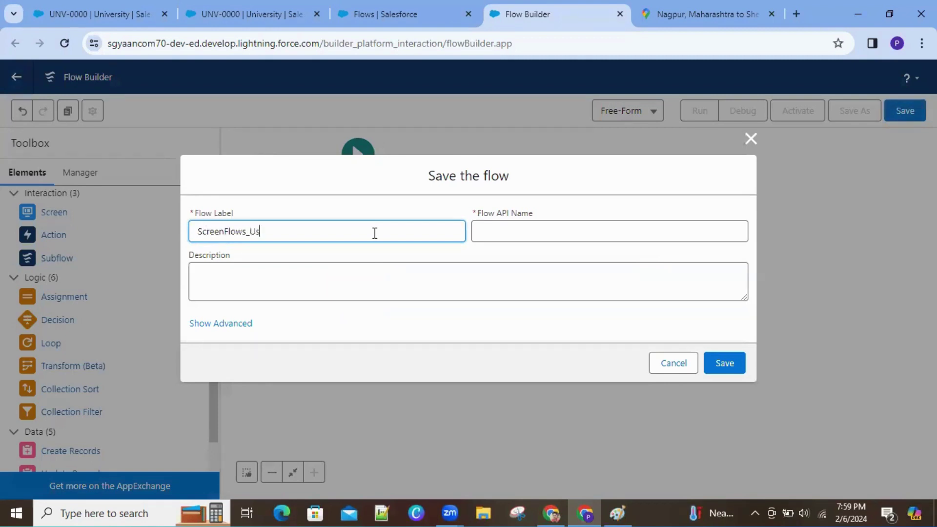
pyautogui.write('erName')
pyautogui.press('Left')
pyautogui.press('Left')
pyautogui.press('Left')
pyautogui.press('Left')
pyautogui.press('Left')
pyautogui.press('Left')
pyautogui.press('Left')
pyautogui.press('Left')
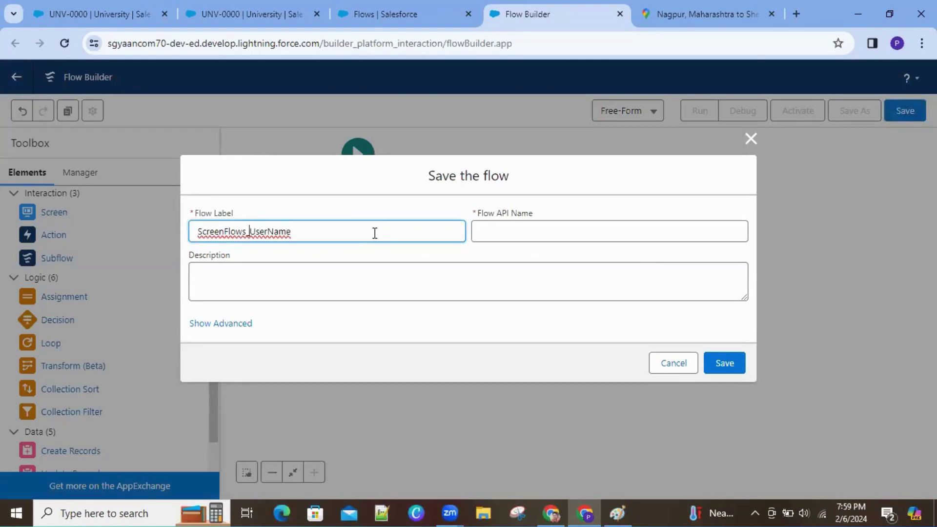
pyautogui.hotkey('shift', 'Right')
pyautogui.hotkey('shift', 'Right')
pyautogui.hotkey('shift', 'Right')
pyautogui.hotkey('shift', 'Right')
pyautogui.hotkey('shift', 'Right')
pyautogui.hotkey('shift', 'Right')
pyautogui.hotkey('shift', 'Right')
pyautogui.hotkey('shift', 'Right')
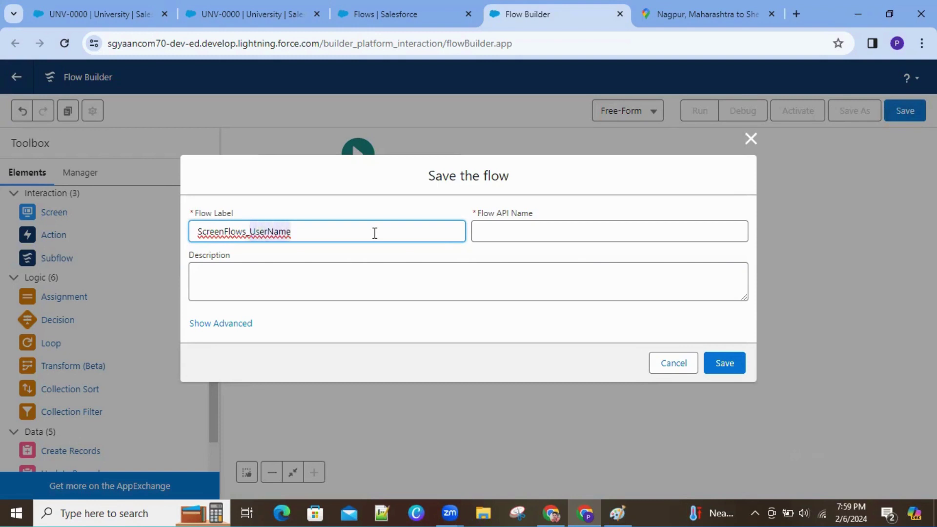
pyautogui.write('User')
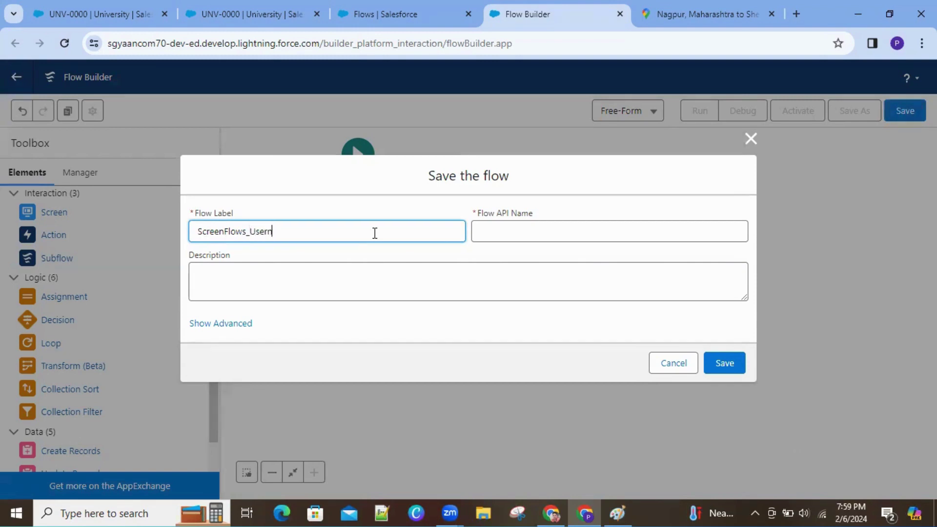
pyautogui.write('Name Sc')
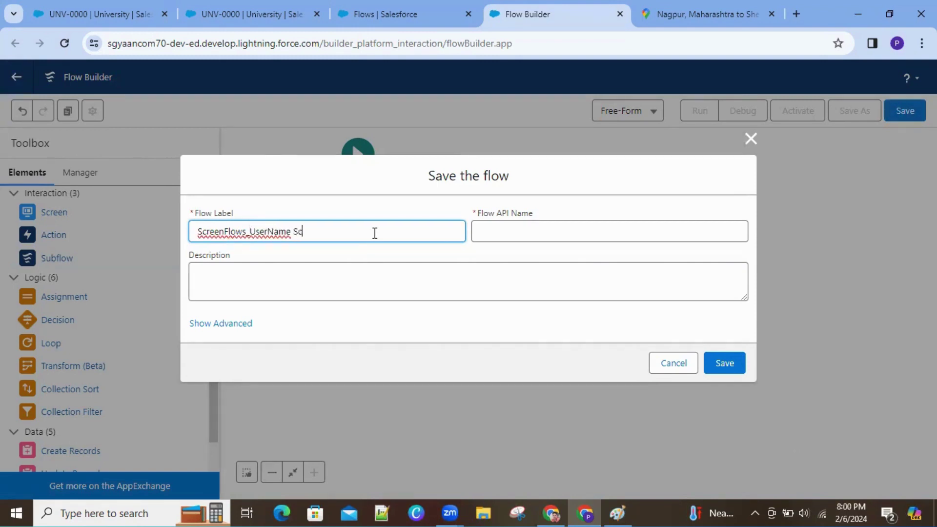
pyautogui.write('reen')
pyautogui.press('Left')
pyautogui.press('Left')
pyautogui.press('Left')
pyautogui.press('Left')
pyautogui.press('Left')
pyautogui.press('Left')
pyautogui.press('Left')
pyautogui.press('Left')
pyautogui.press('Left')
pyautogui.press('Left')
pyautogui.press('Left')
pyautogui.press('Left')
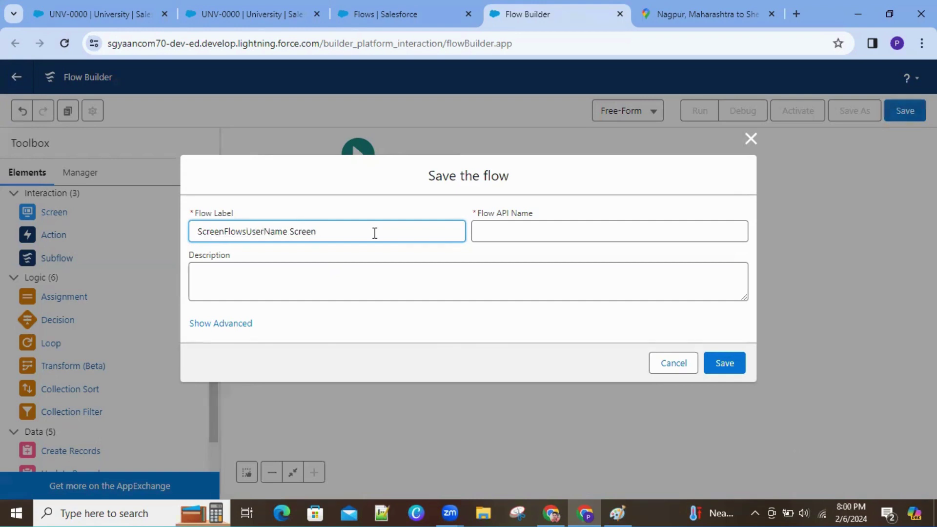
pyautogui.click(382, 255)
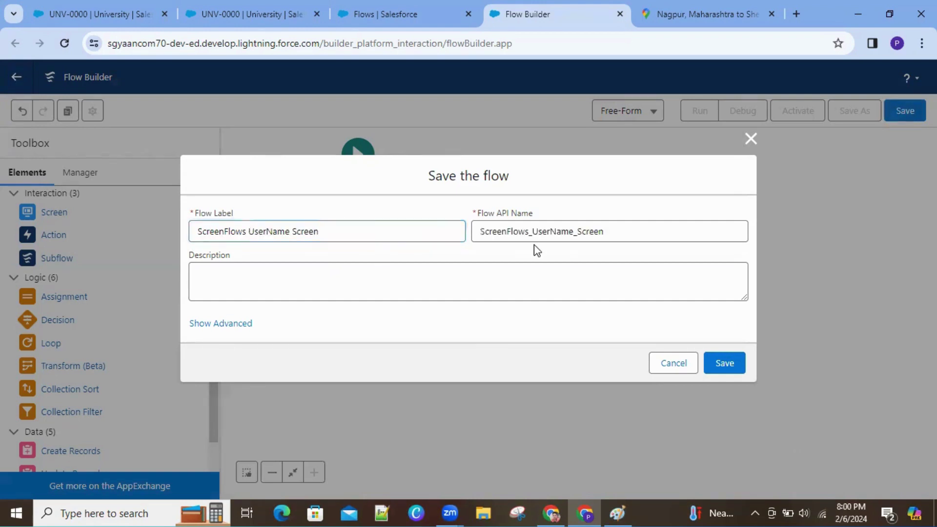
pyautogui.click(730, 355)
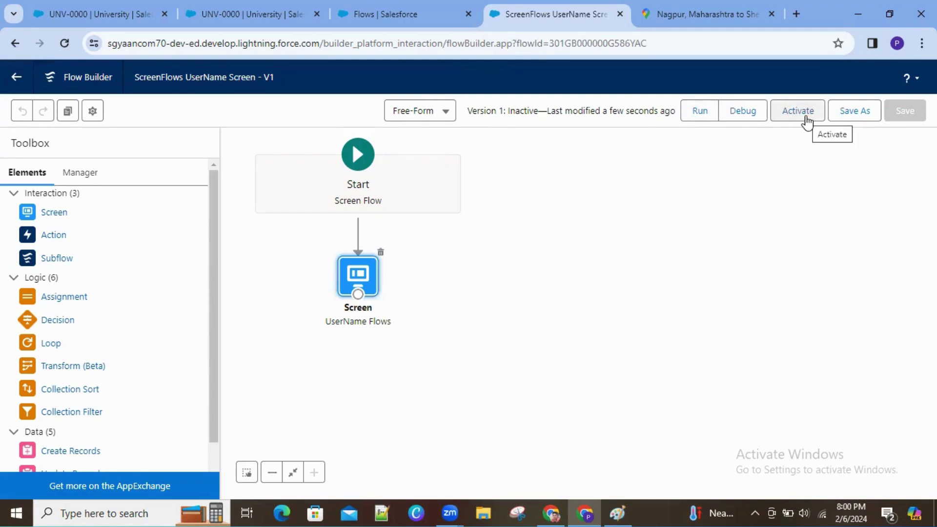
# Step: Activate Version 1 of the ScreenFlows UserName Screen flow so its status shows Active
pyautogui.click(807, 121)
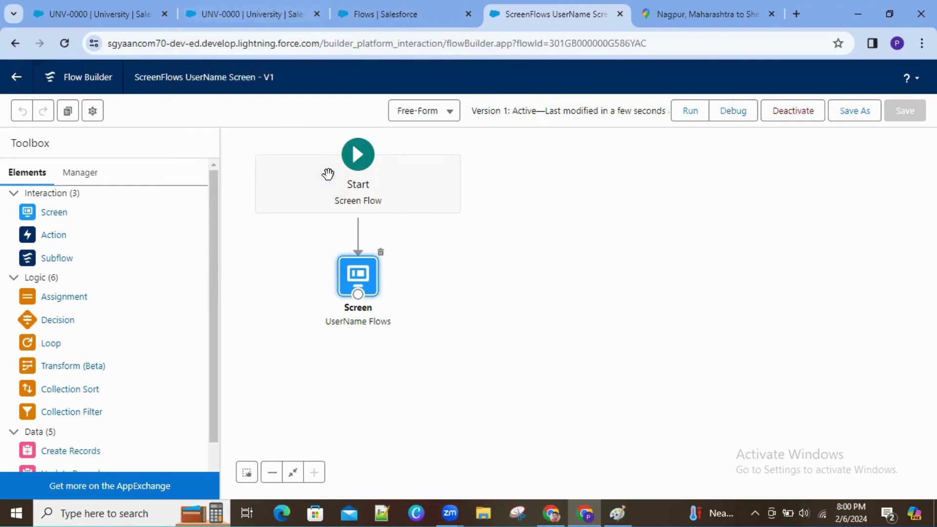
pyautogui.moveTo(364, 202)
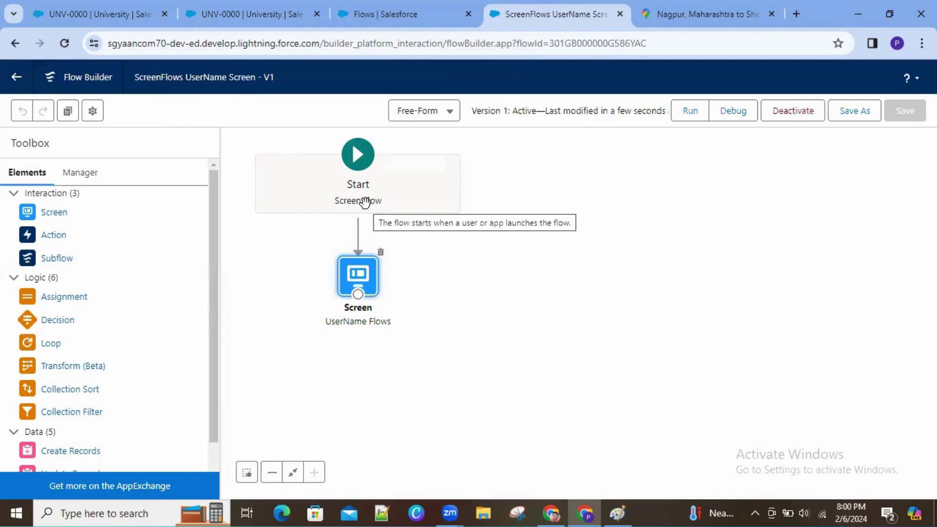
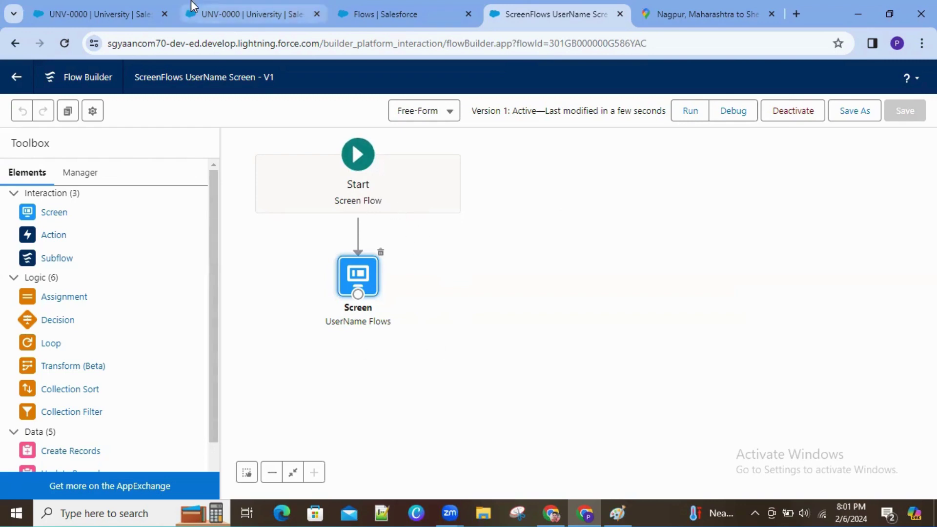
# Step: Return to the UNV-0000 university record, close the profile menu, and open the Setup gear menu
pyautogui.click(246, 14)
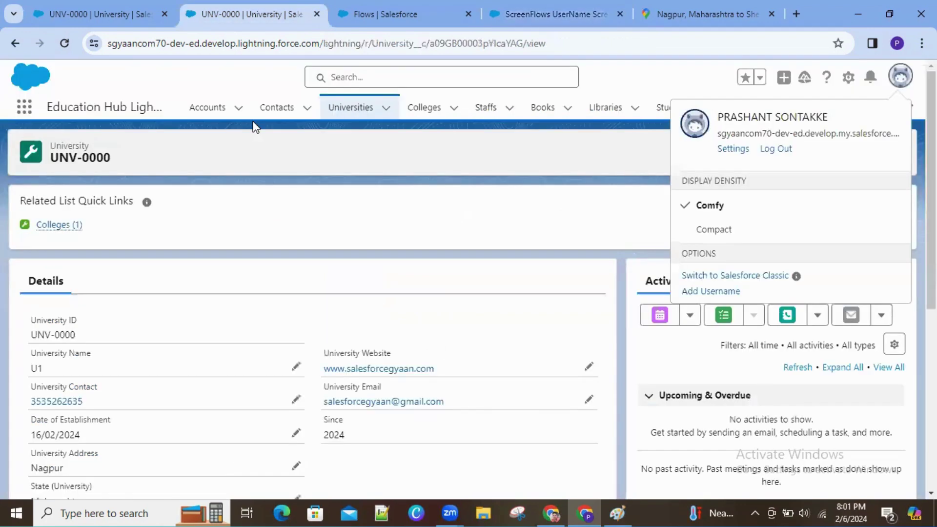
pyautogui.click(619, 163)
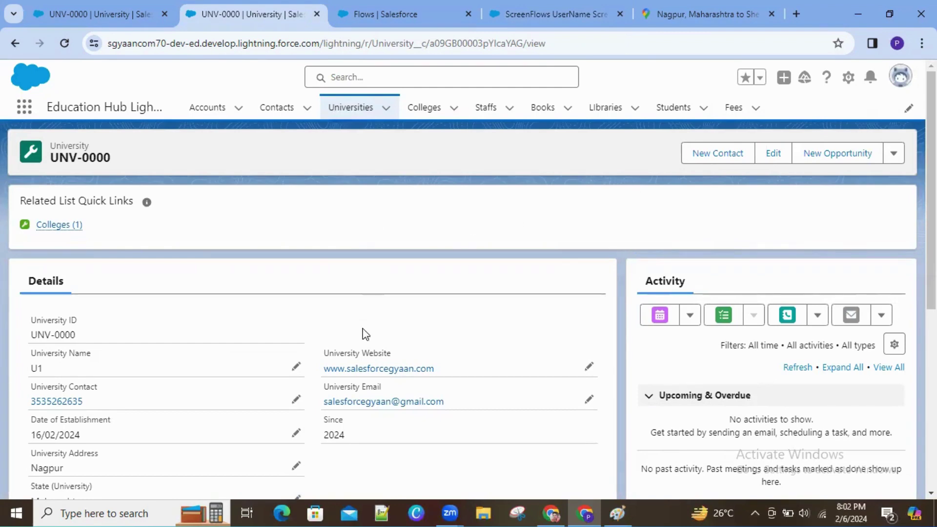
pyautogui.click(849, 78)
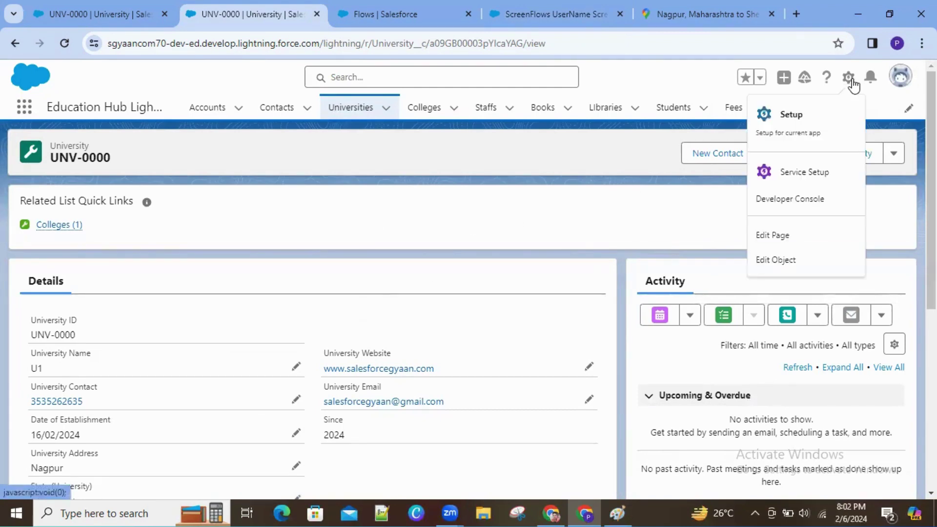
# Step: Open the University Record Page in Lightning App Builder, closing the duplicated builder tab
pyautogui.click(783, 237)
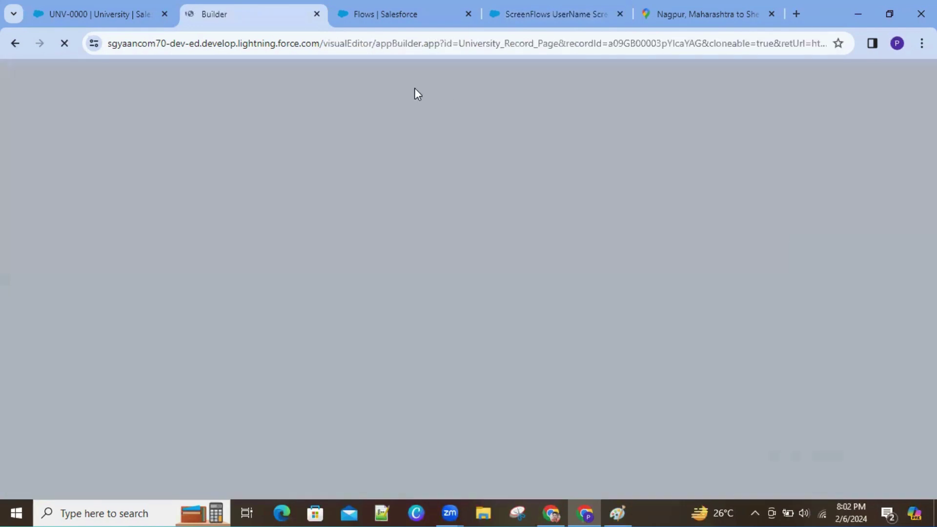
pyautogui.rightClick(221, 6)
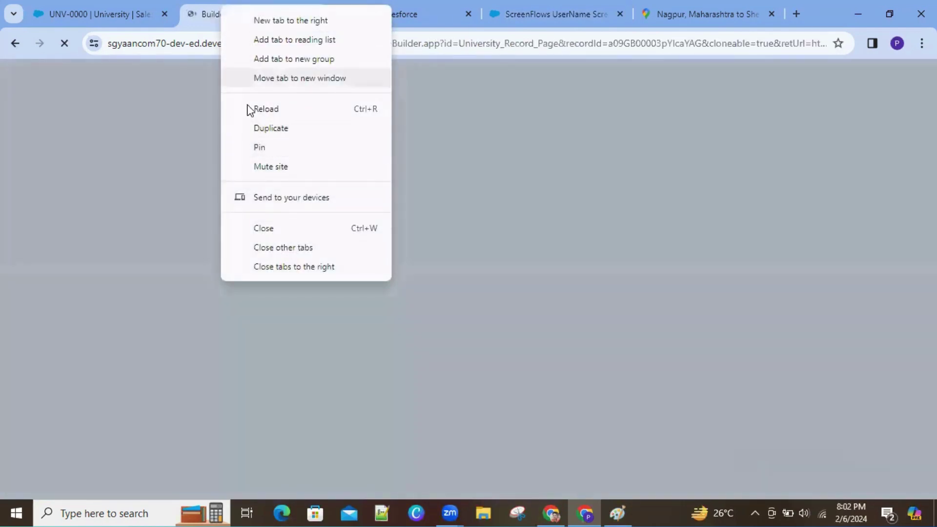
pyautogui.click(259, 128)
pyautogui.click(226, 10)
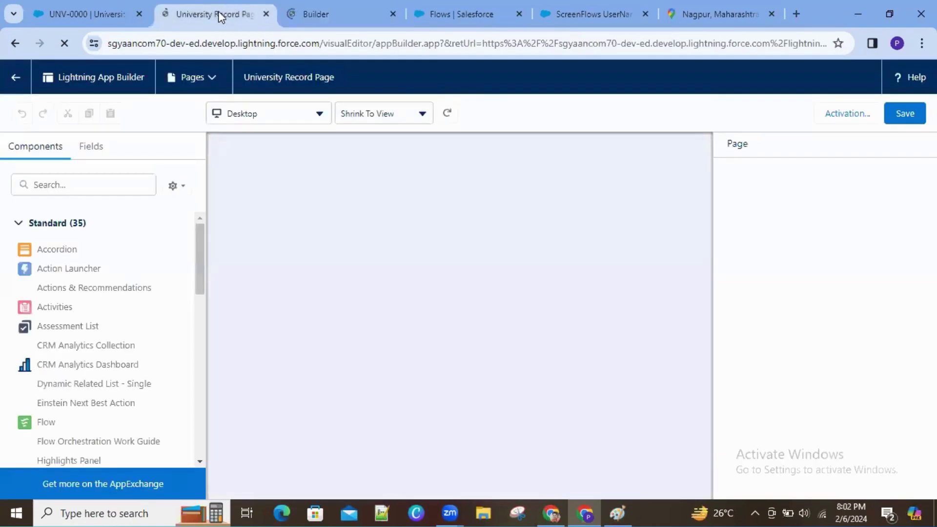
pyautogui.click(83, 19)
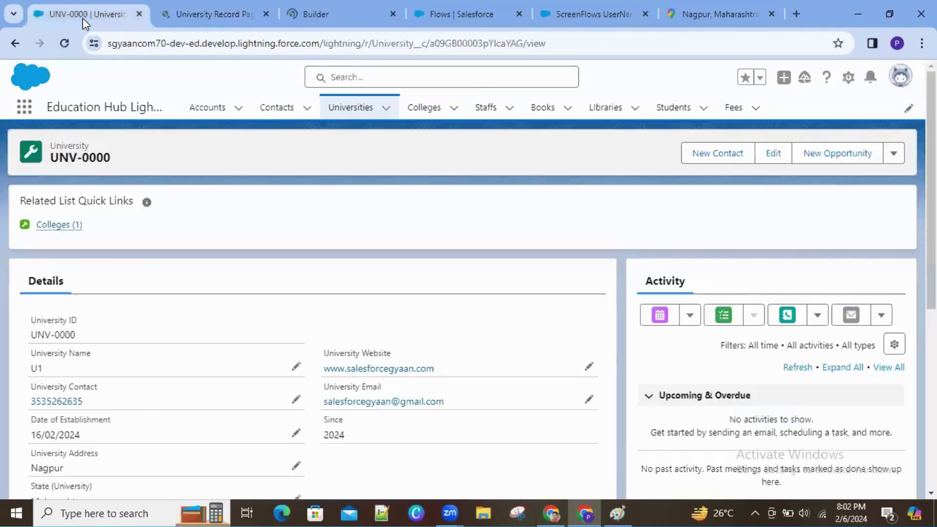
pyautogui.click(266, 14)
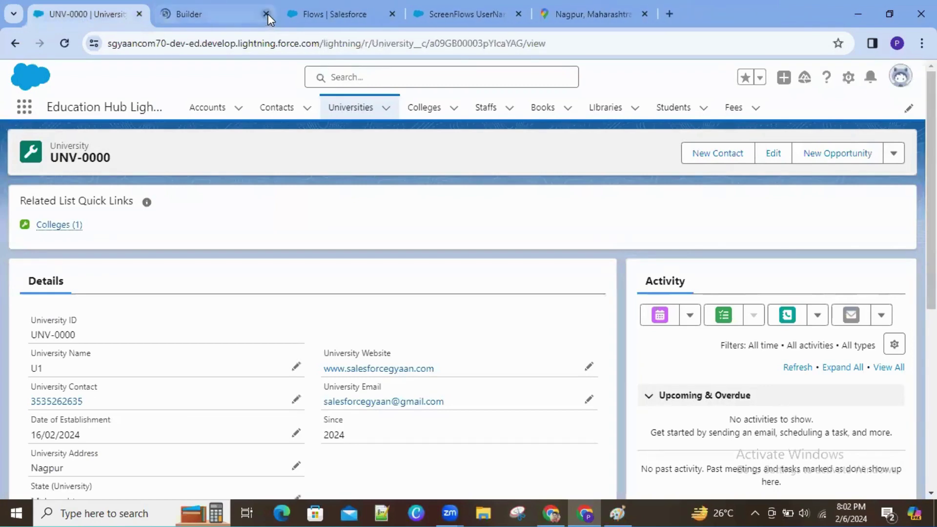
pyautogui.click(240, 10)
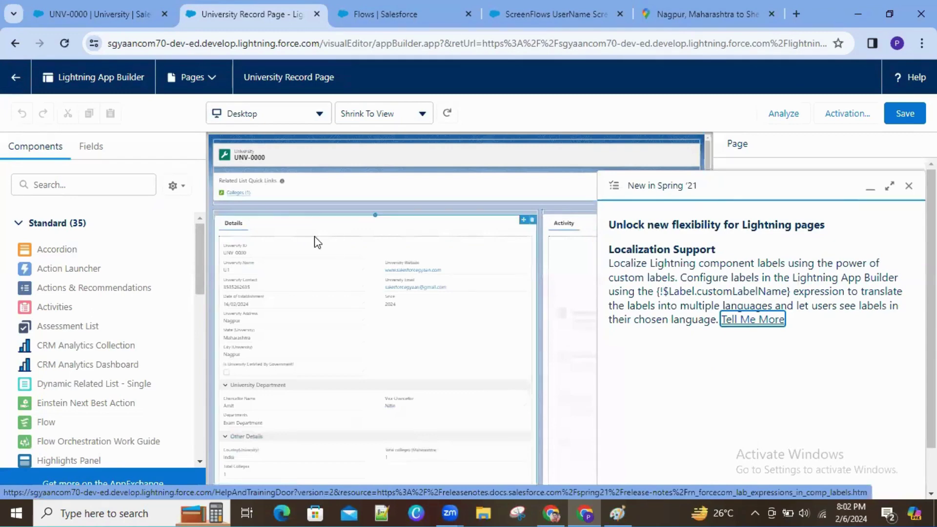
# Step: Close the Spring '21 panel and drag a Flow component onto the top of the page
pyautogui.click(909, 186)
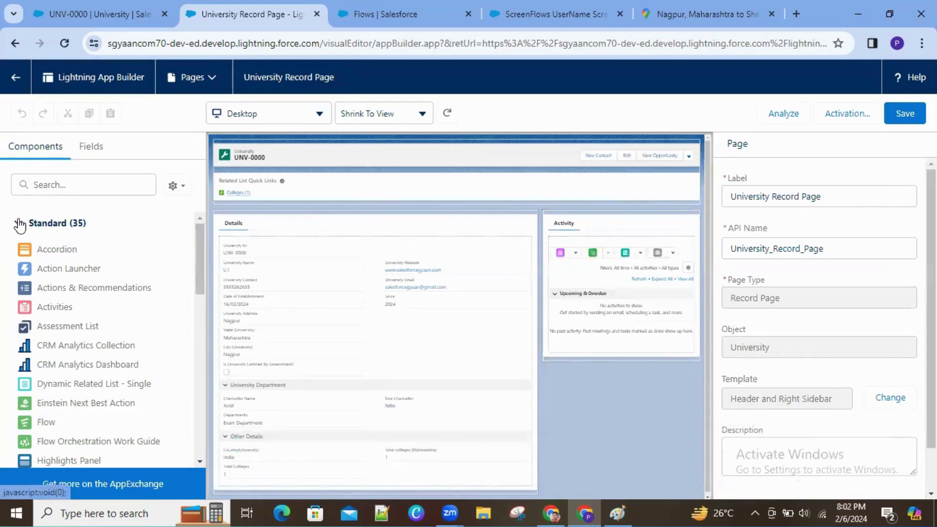
pyautogui.moveTo(202, 293); pyautogui.dragTo(207, 431)
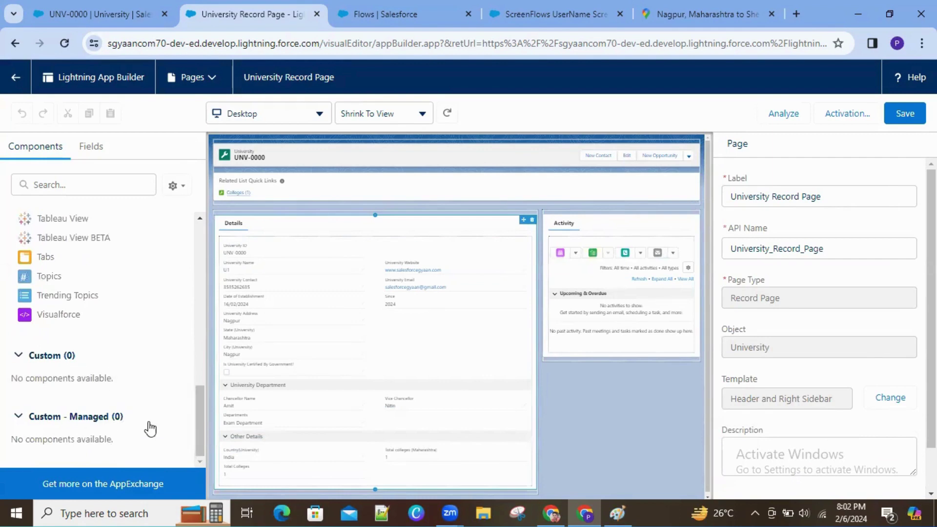
pyautogui.moveTo(199, 412); pyautogui.dragTo(199, 262)
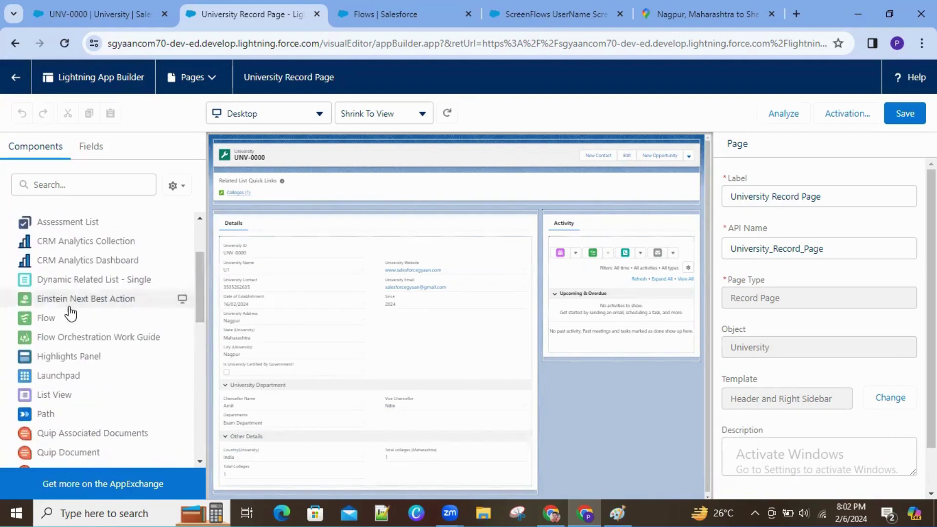
pyautogui.click(47, 319)
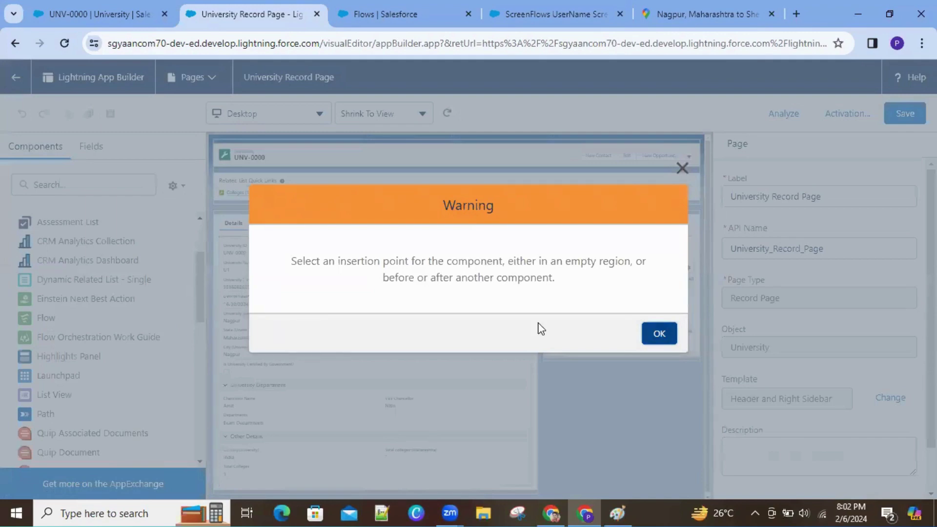
pyautogui.click(660, 334)
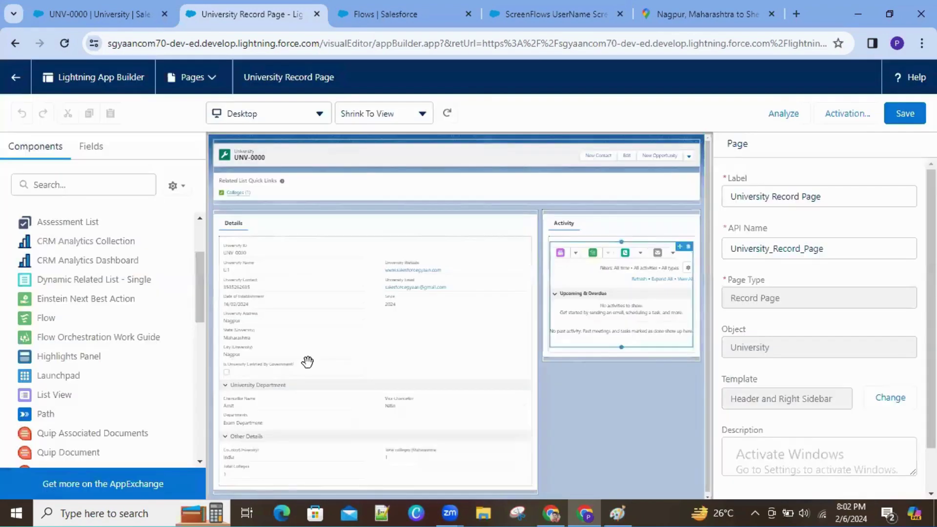
pyautogui.moveTo(44, 318); pyautogui.dragTo(247, 150)
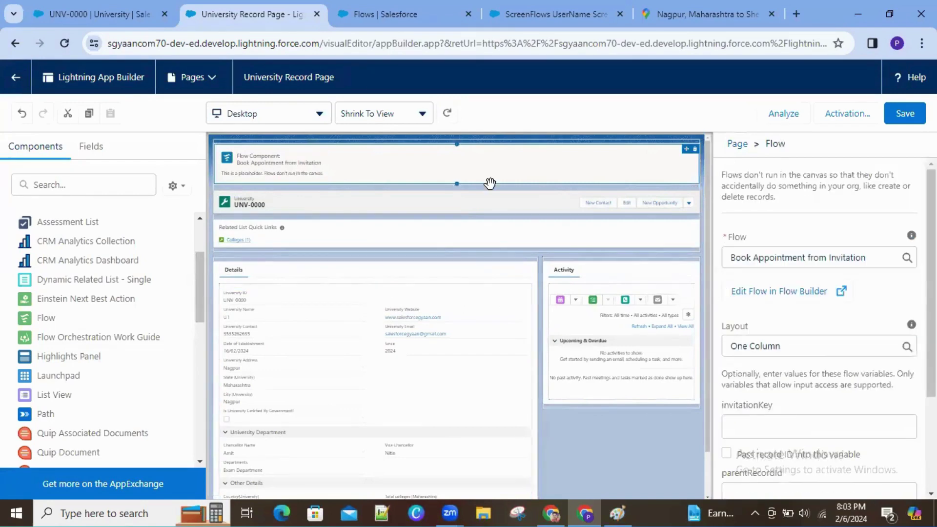
# Step: Set the Flow component to run ScreenFlows UserName Screen and confirm its One Column layout
pyautogui.click(876, 254)
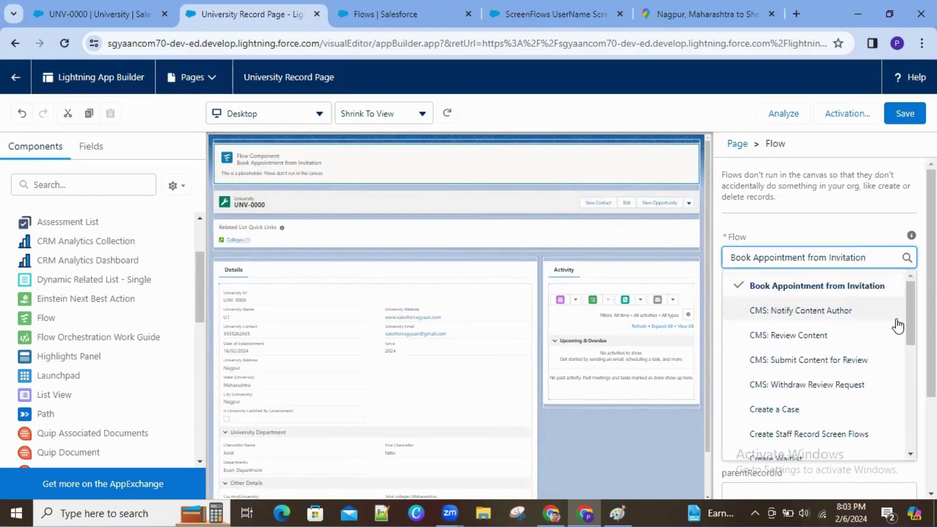
pyautogui.scroll(-1, 906, 382)
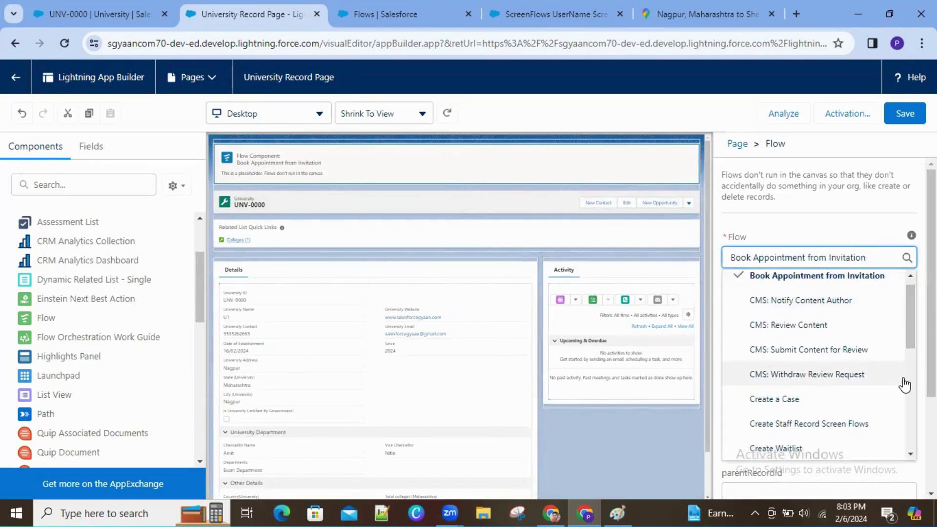
pyautogui.scroll(-6, 820, 366)
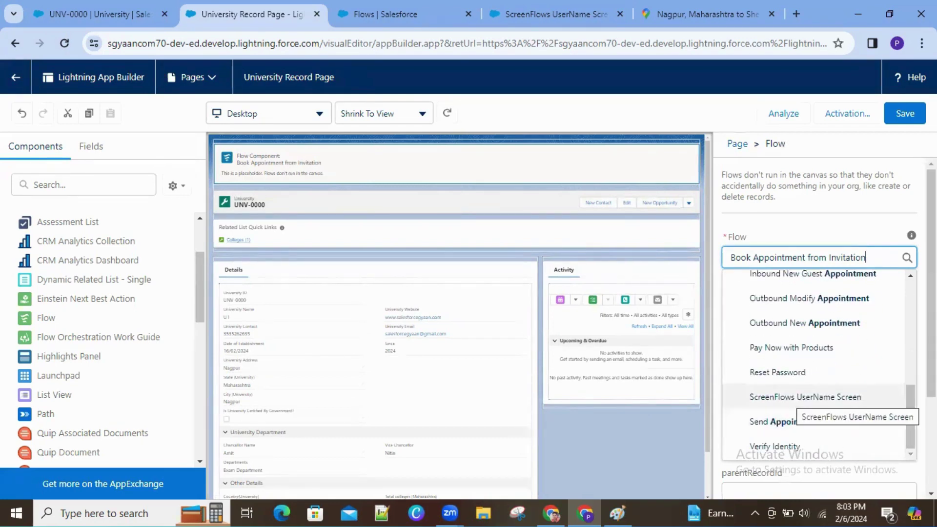
pyautogui.click(800, 397)
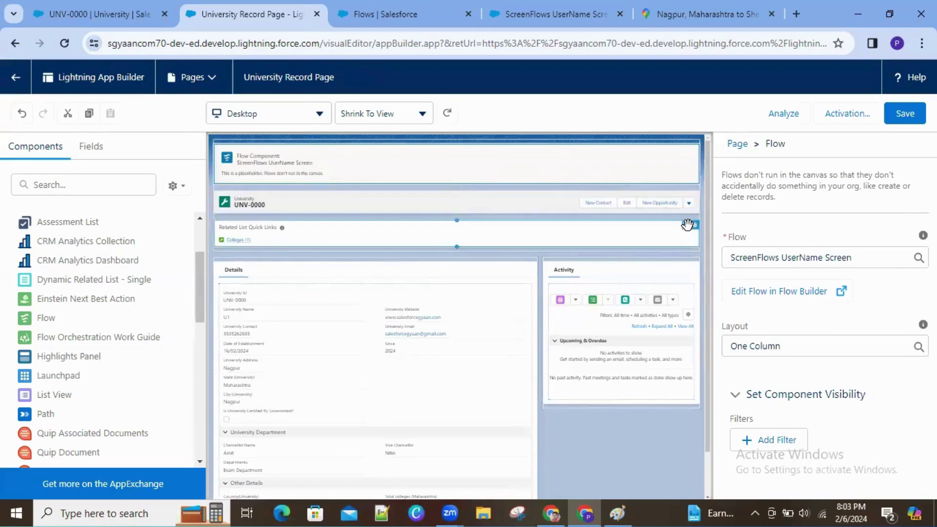
pyautogui.click(817, 351)
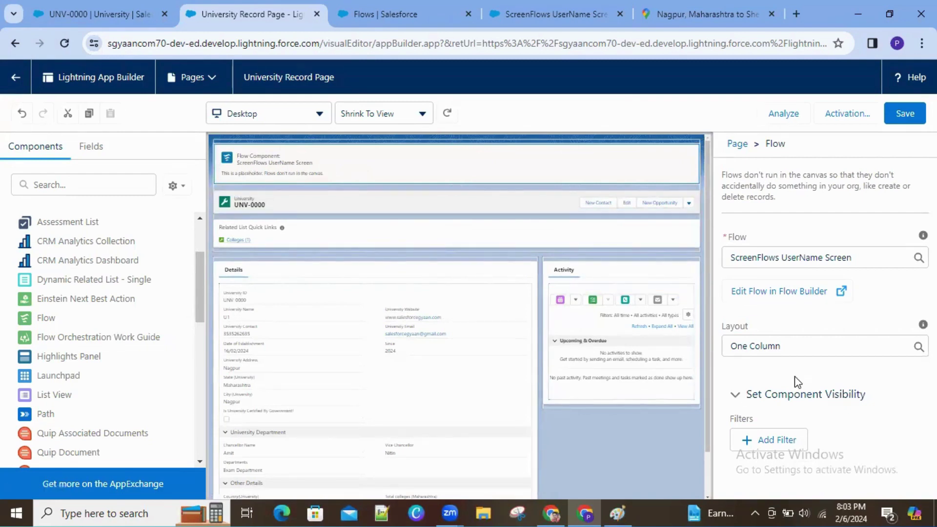
# Step: Save the page and remove its existing org default assignment for desktop and phone
pyautogui.click(905, 115)
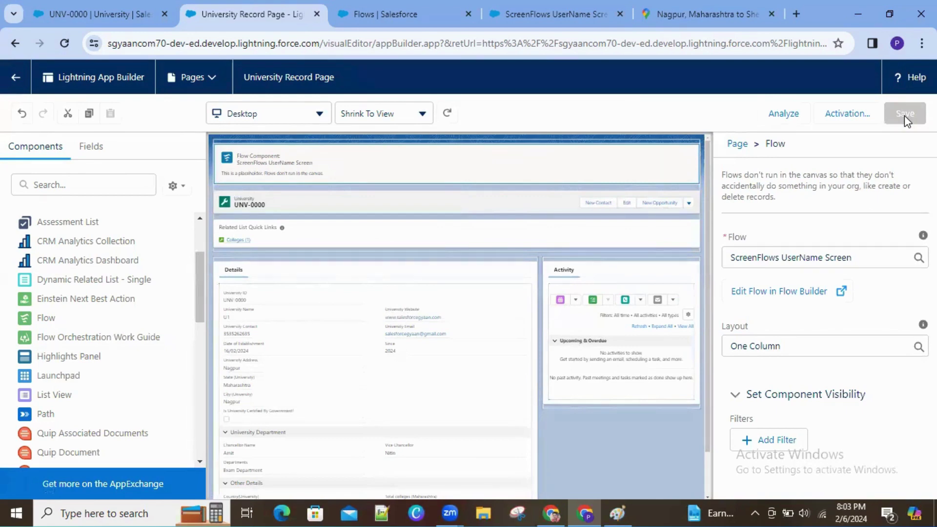
pyautogui.click(849, 111)
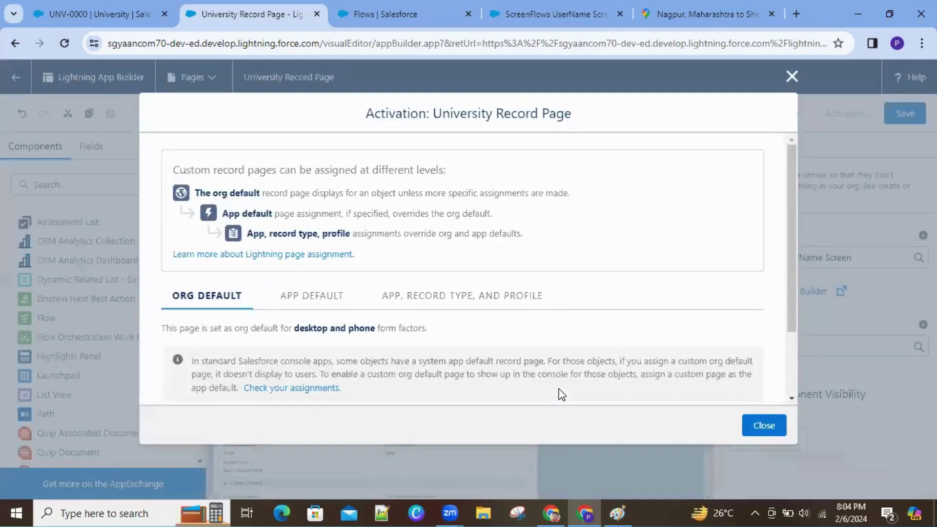
pyautogui.scroll(-3, 795, 373)
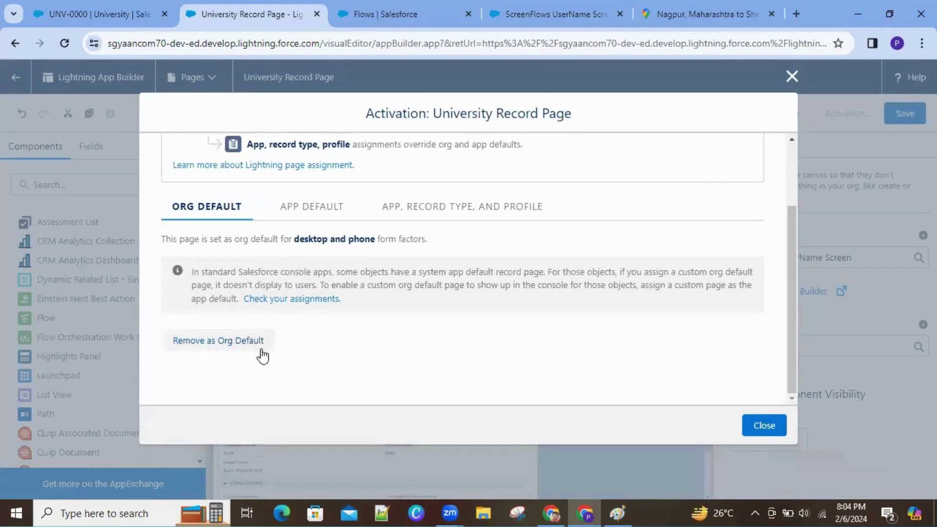
pyautogui.click(240, 344)
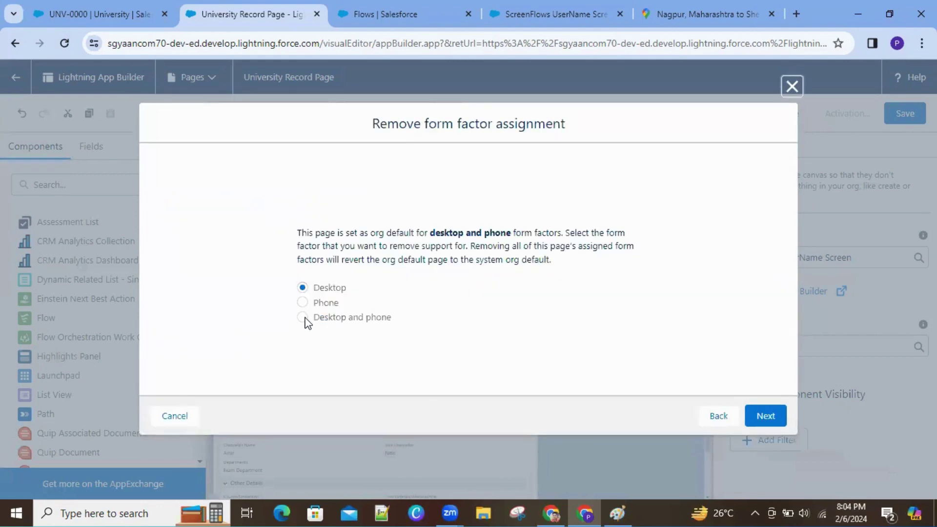
pyautogui.click(303, 317)
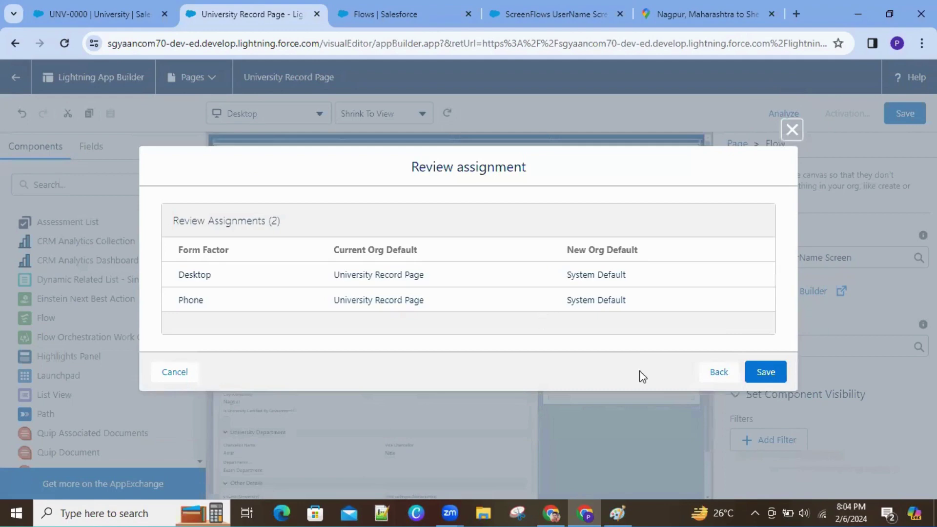
pyautogui.click(780, 376)
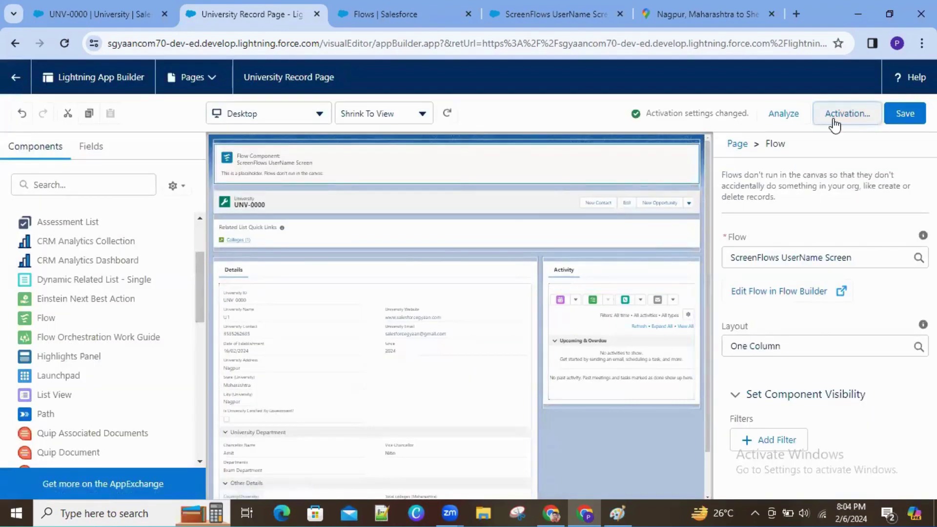
# Step: Reassign the University Record Page as org default for desktop and phone, then return to UNV-0000
pyautogui.click(834, 117)
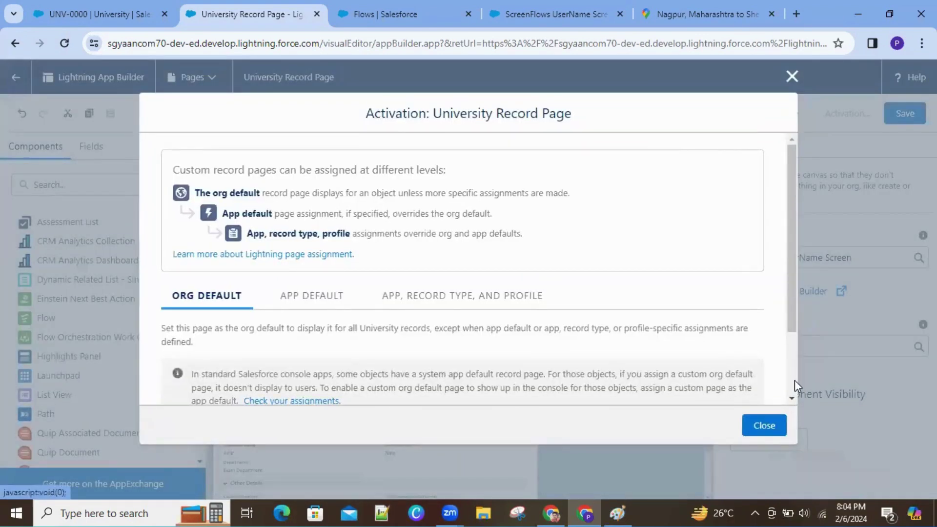
pyautogui.scroll(-2, 791, 366)
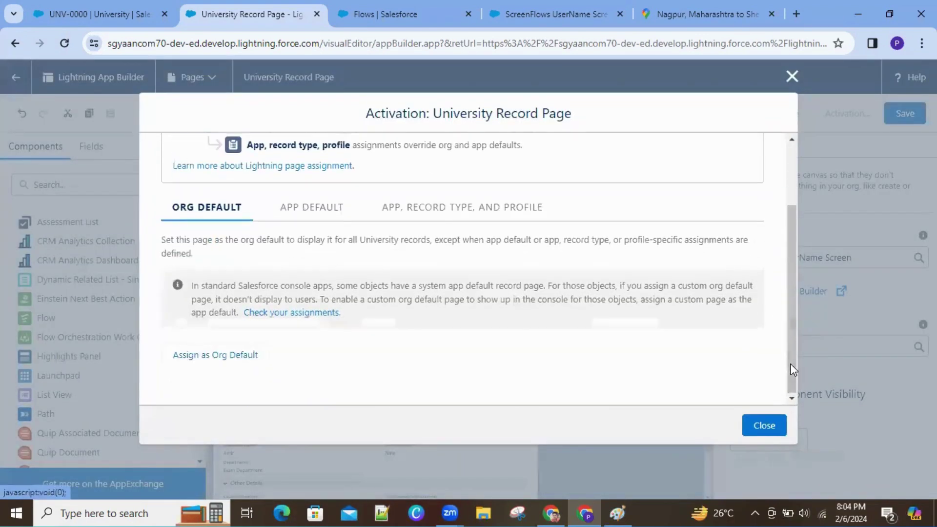
pyautogui.click(221, 354)
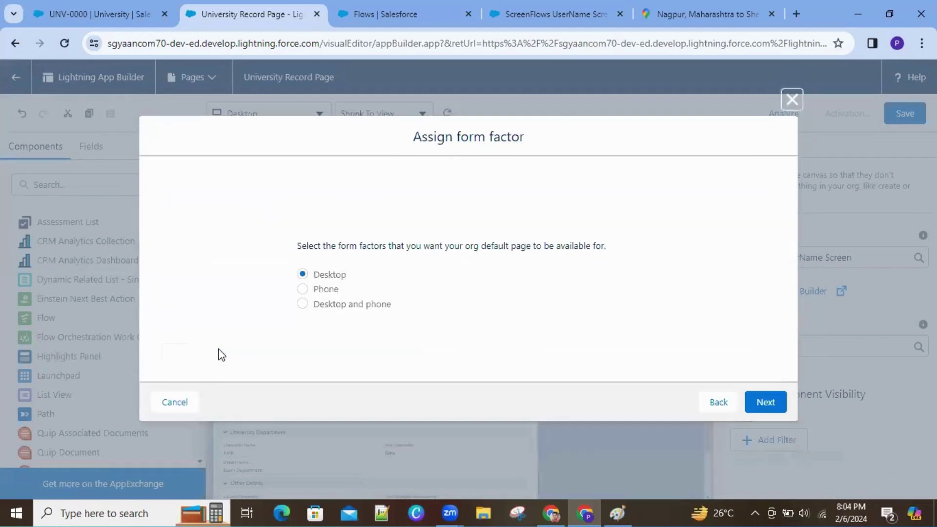
pyautogui.click(304, 305)
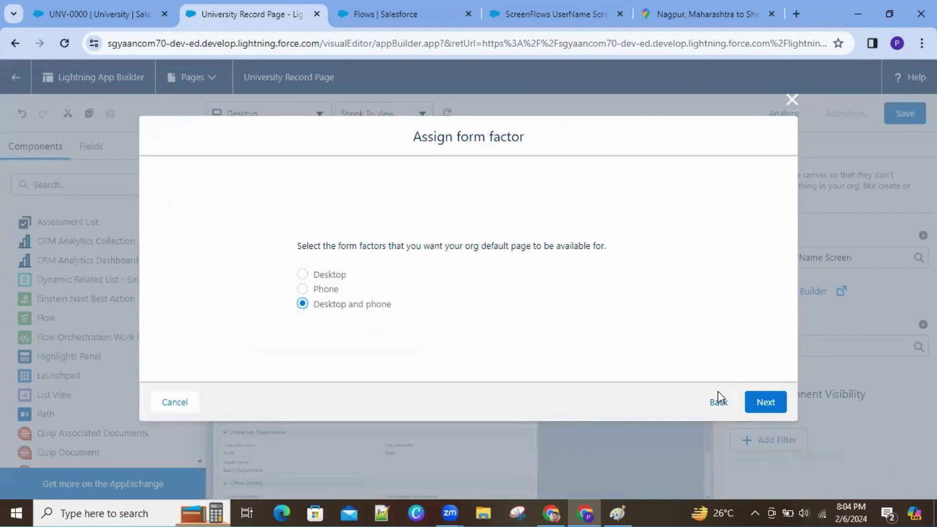
pyautogui.press('Return')
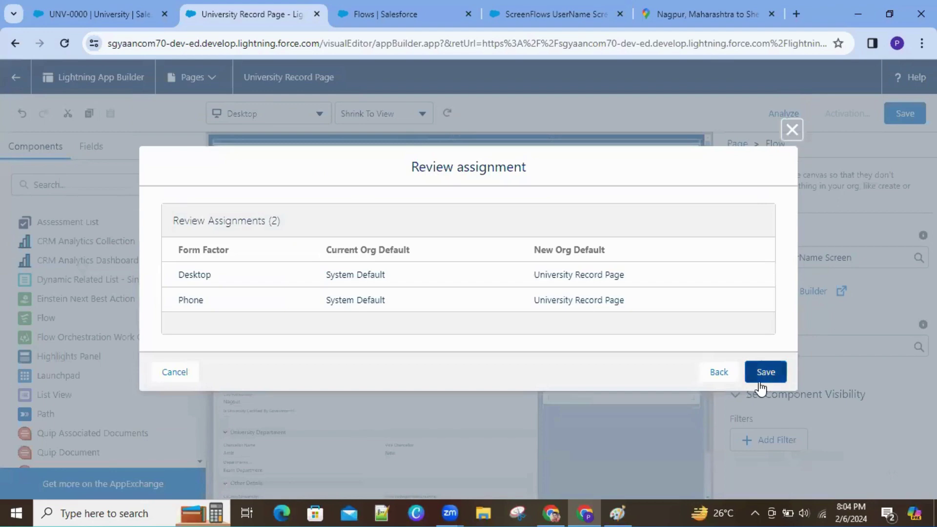
pyautogui.click(760, 385)
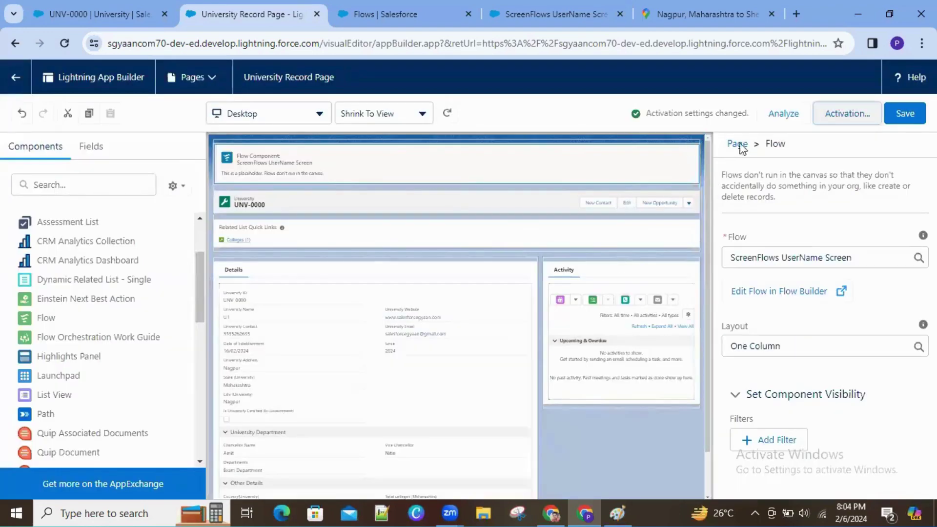
pyautogui.click(105, 10)
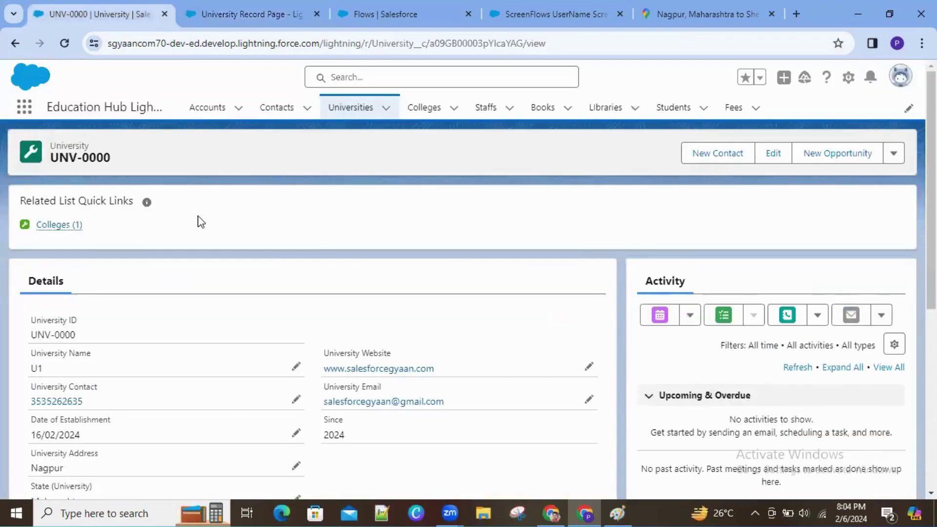
# Step: Reload the UNV-0000 record, open DevTools, and run Empty Cache and Hard Reload
pyautogui.rightClick(101, 98)
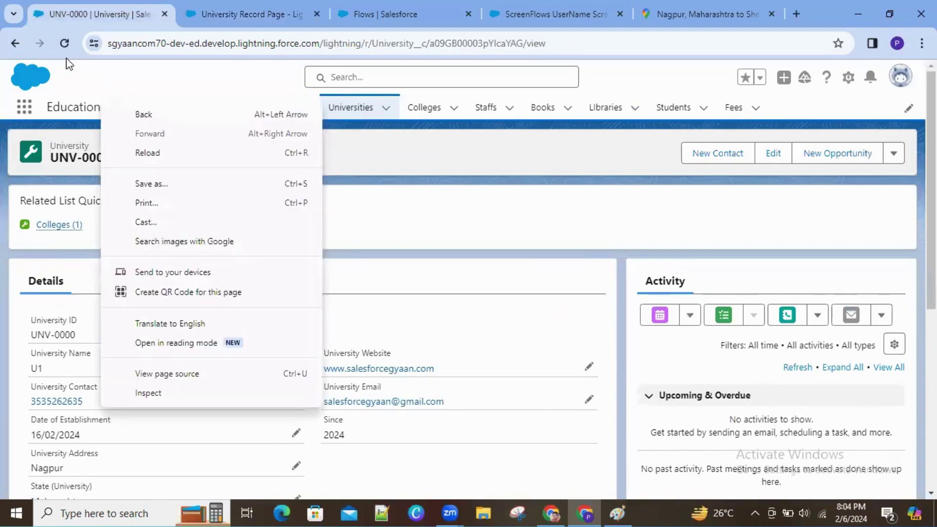
pyautogui.click(63, 44)
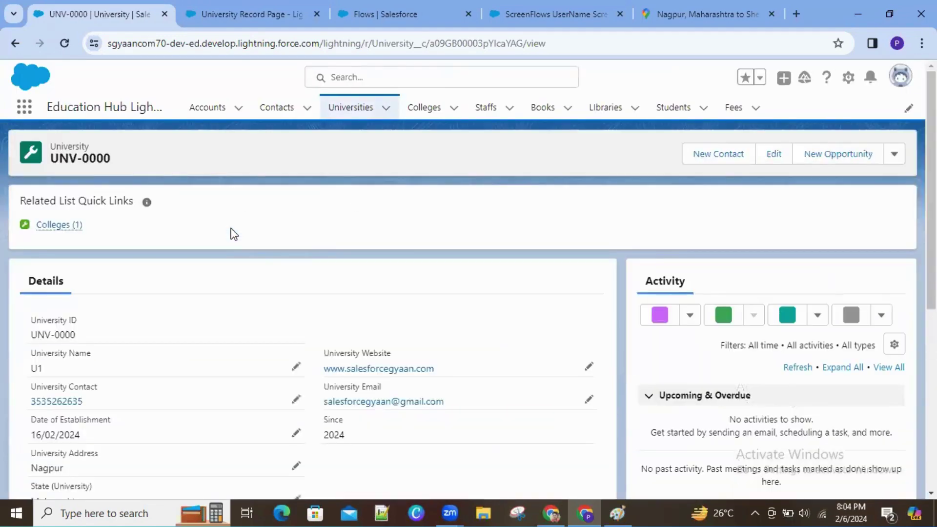
pyautogui.rightClick(182, 162)
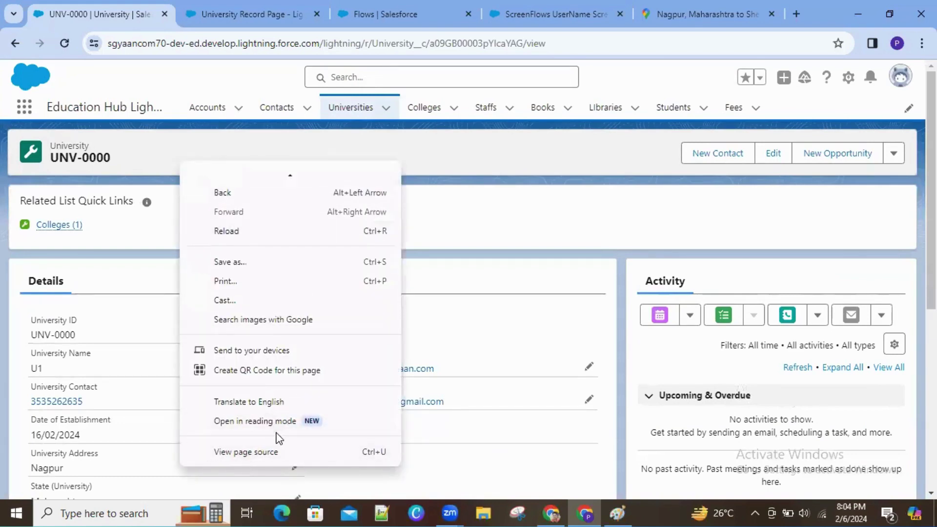
pyautogui.scroll(-1, 277, 437)
pyautogui.scroll(1, 278, 438)
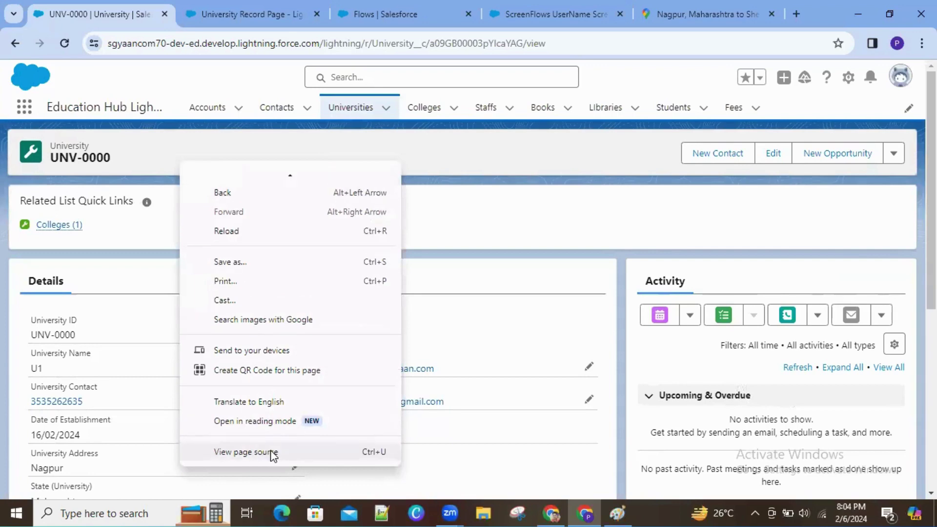
pyautogui.scroll(-1, 274, 451)
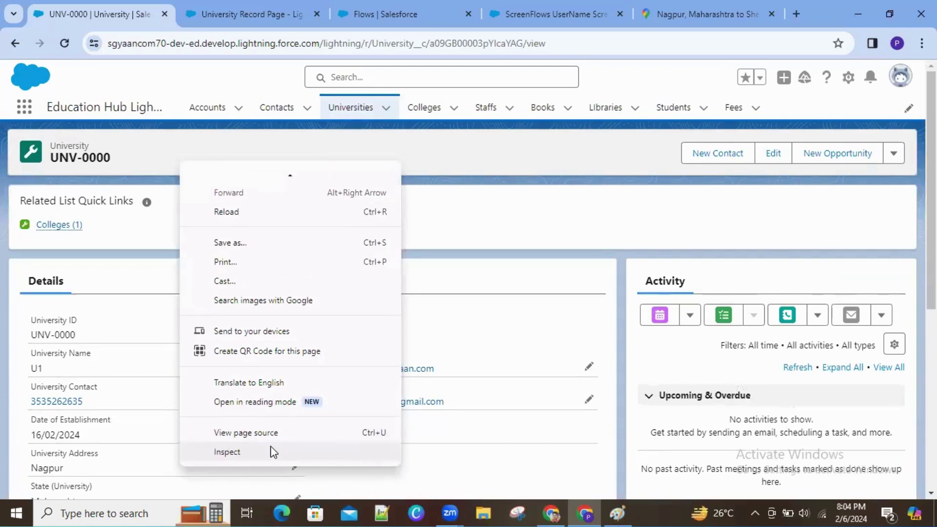
pyautogui.click(273, 451)
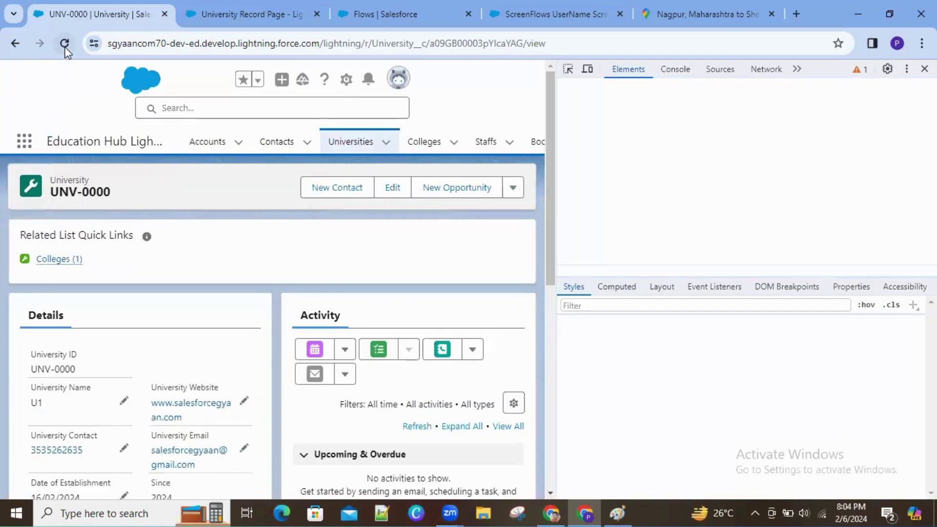
pyautogui.rightClick(65, 45)
pyautogui.click(90, 116)
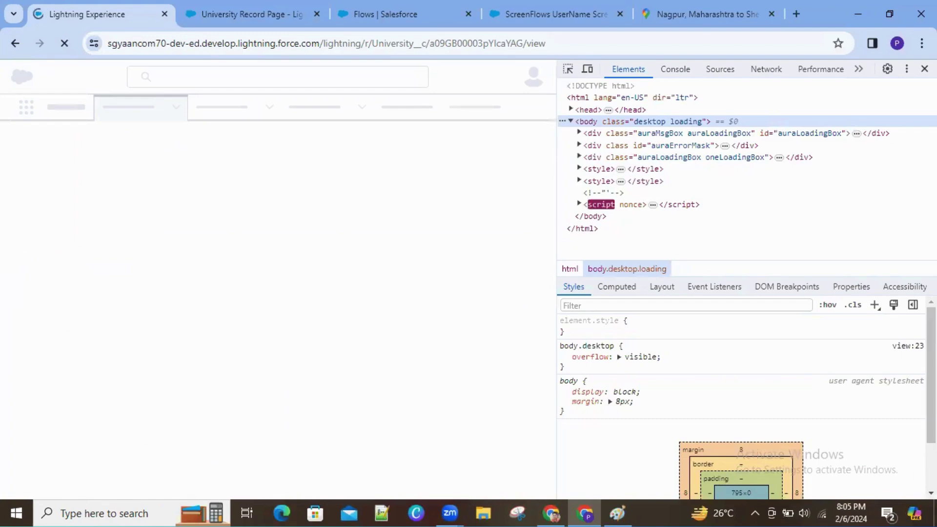
# Step: Save the University Record Page and check UNV-0000 shows the ScreenFlows UserName Screen flow
pyautogui.click(386, 14)
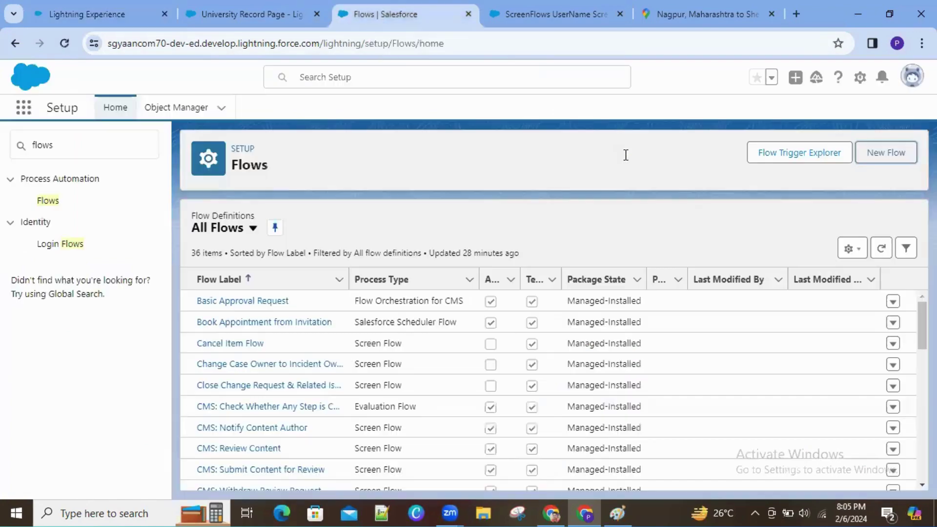
pyautogui.click(292, 17)
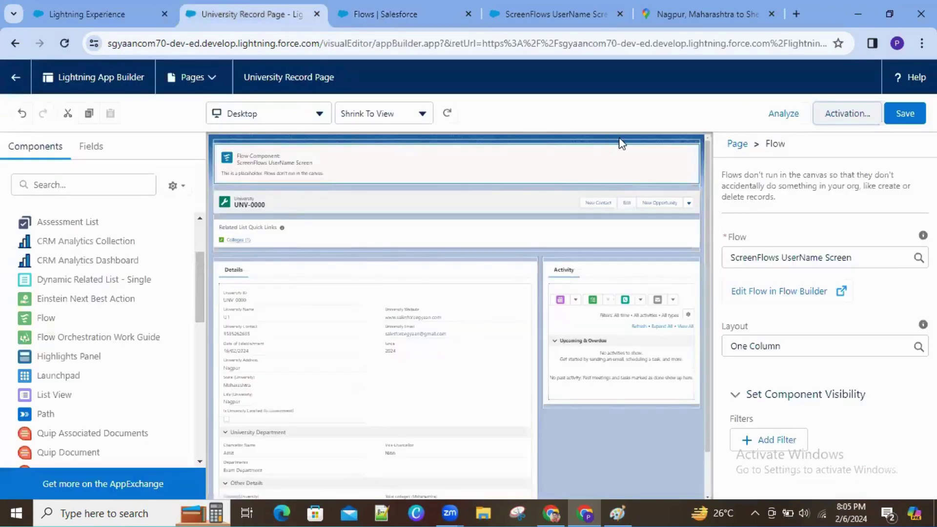
pyautogui.click(908, 115)
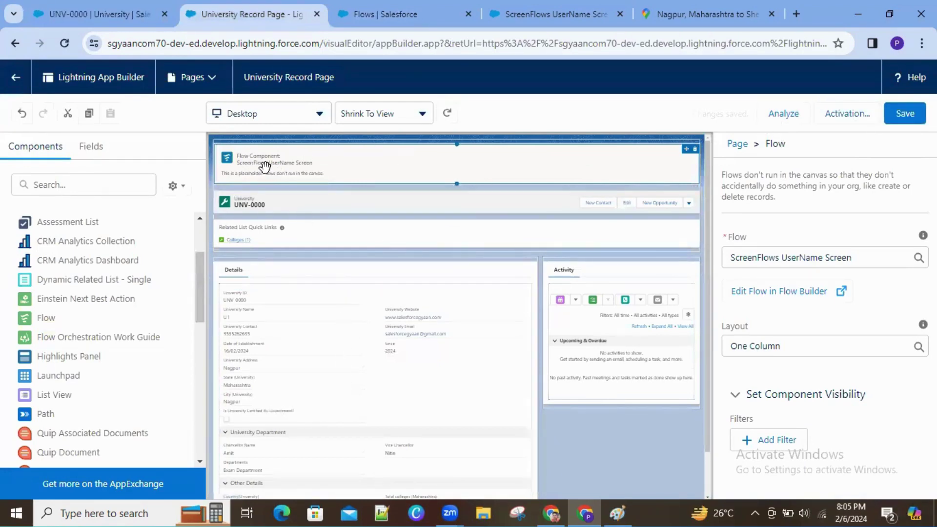
pyautogui.click(55, 12)
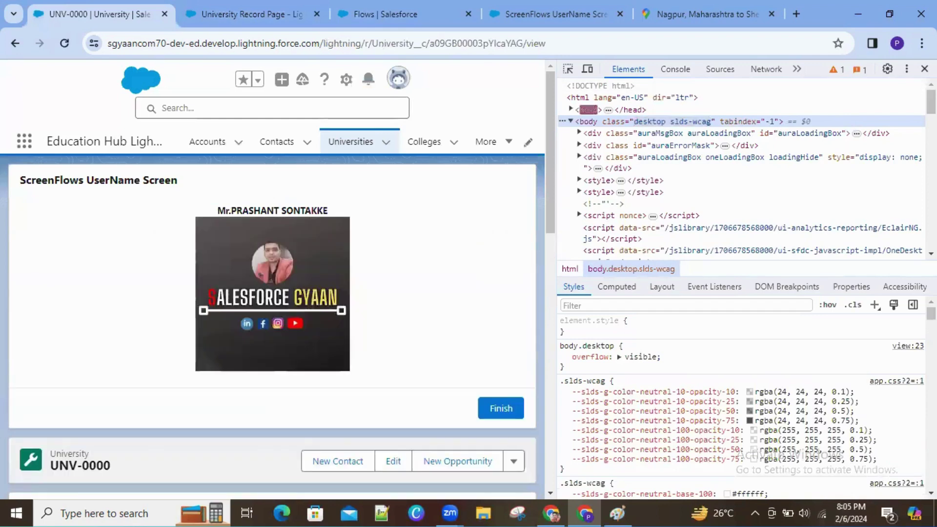
pyautogui.press('F12')
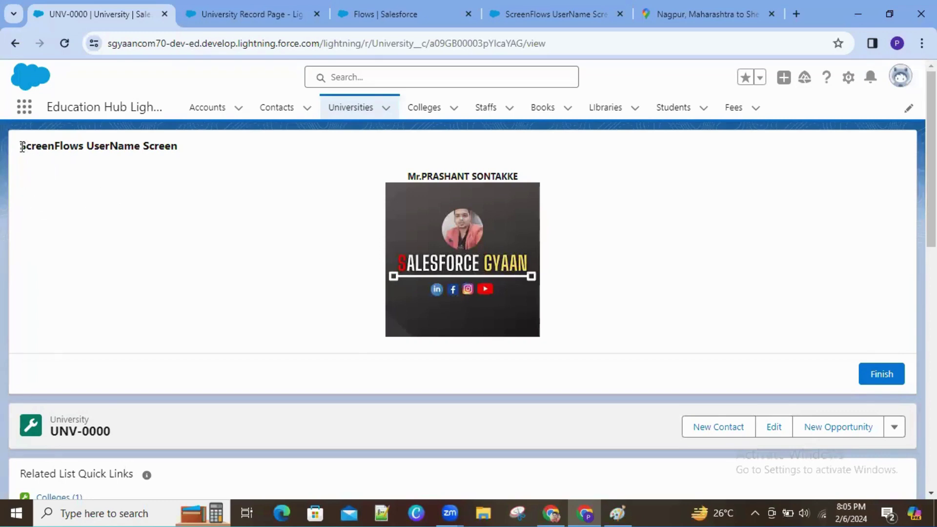
pyautogui.moveTo(19, 152); pyautogui.dragTo(196, 154)
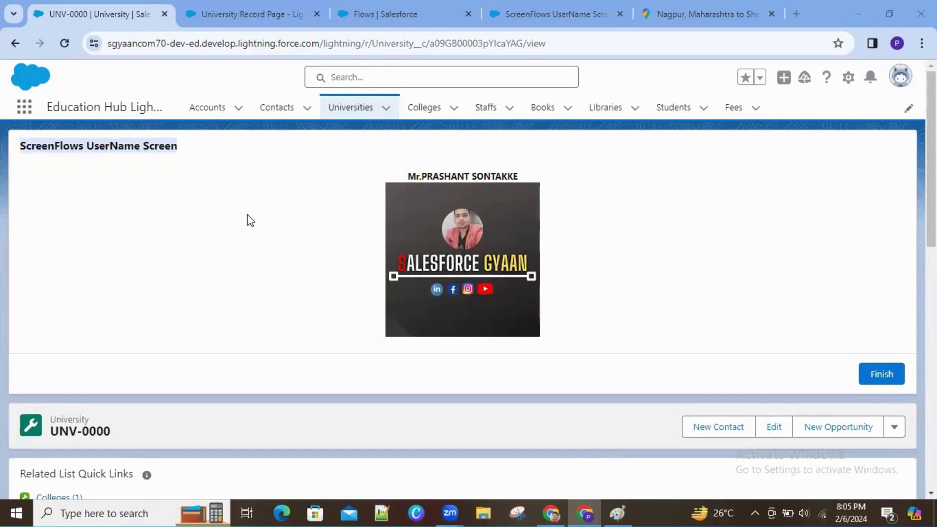
# Step: Review the Flows list, App Builder, flow and UNV-0000 record tabs
pyautogui.click(386, 20)
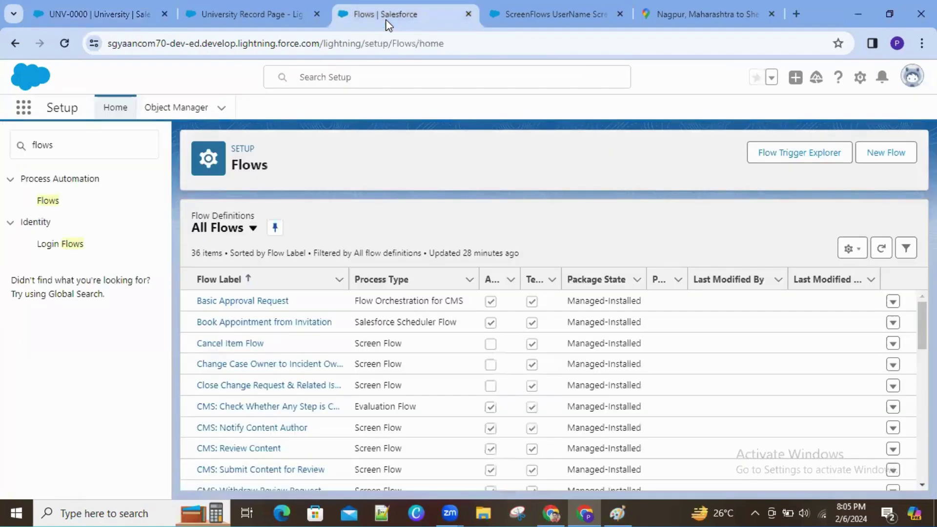
pyautogui.click(272, 13)
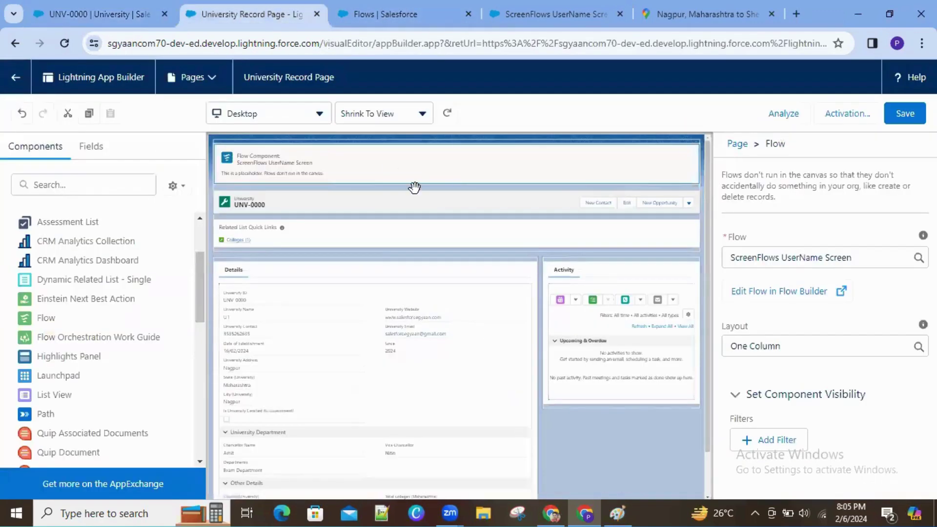
pyautogui.click(551, 16)
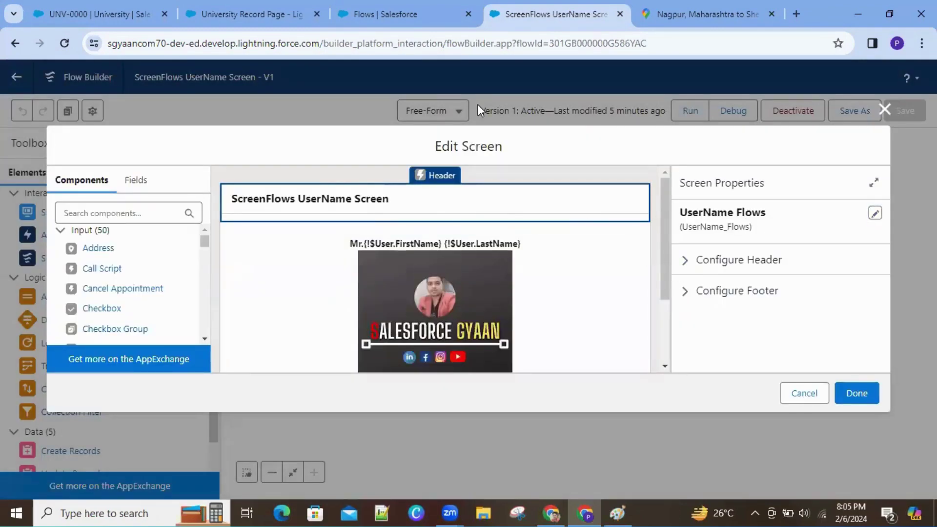
pyautogui.click(244, 13)
pyautogui.click(81, 6)
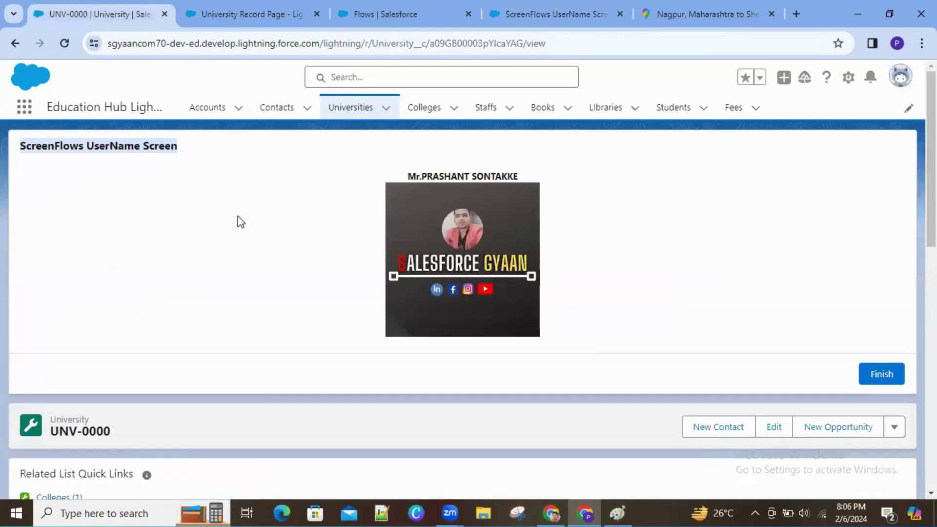
# Step: Hide the header on the ScreenFlows UserName Screen flow's screen
pyautogui.click(384, 14)
pyautogui.click(544, 11)
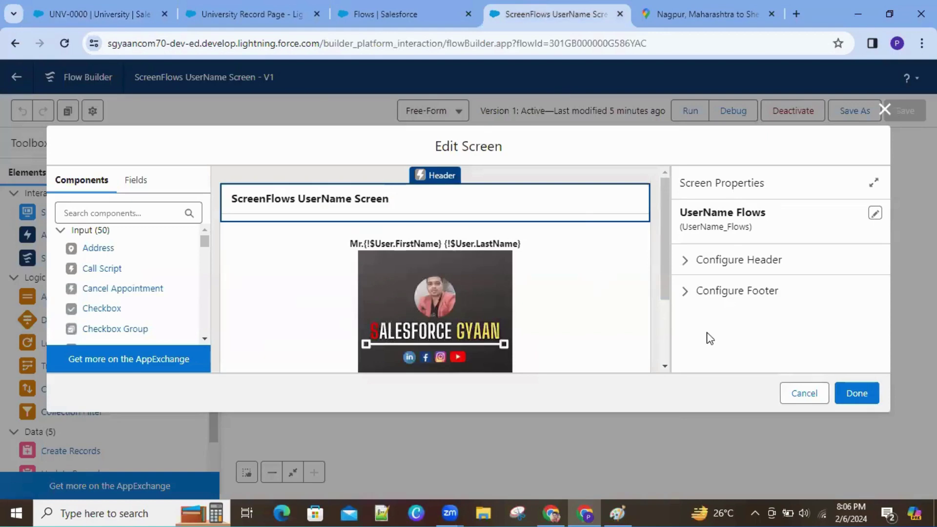
pyautogui.scroll(-2, 666, 336)
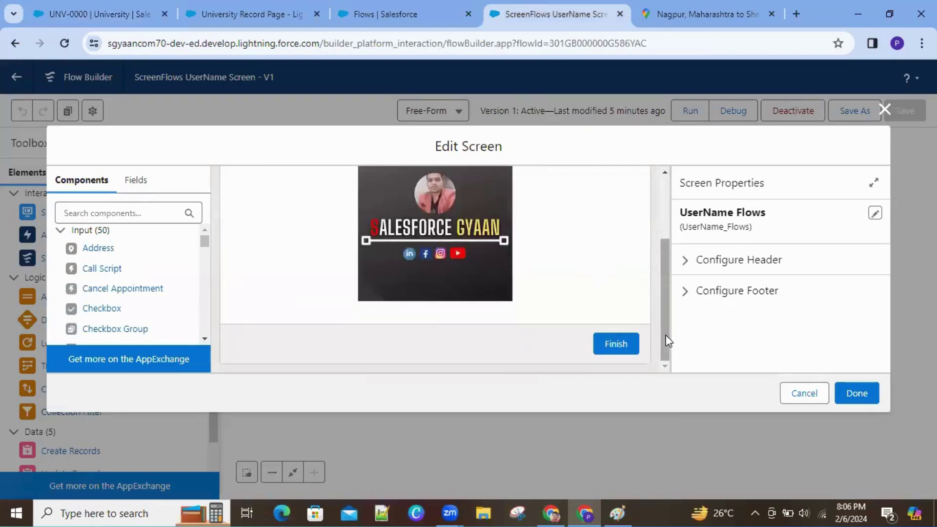
pyautogui.click(728, 263)
pyautogui.click(686, 284)
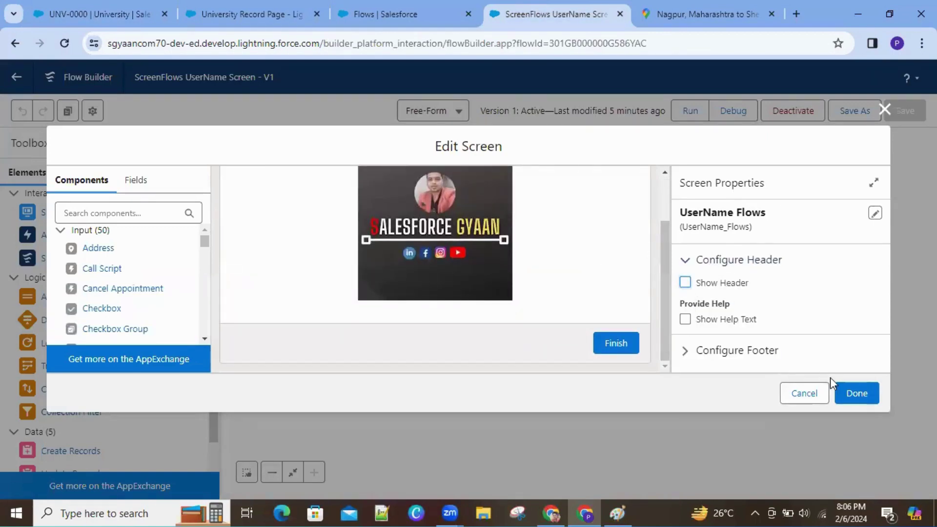
pyautogui.click(839, 390)
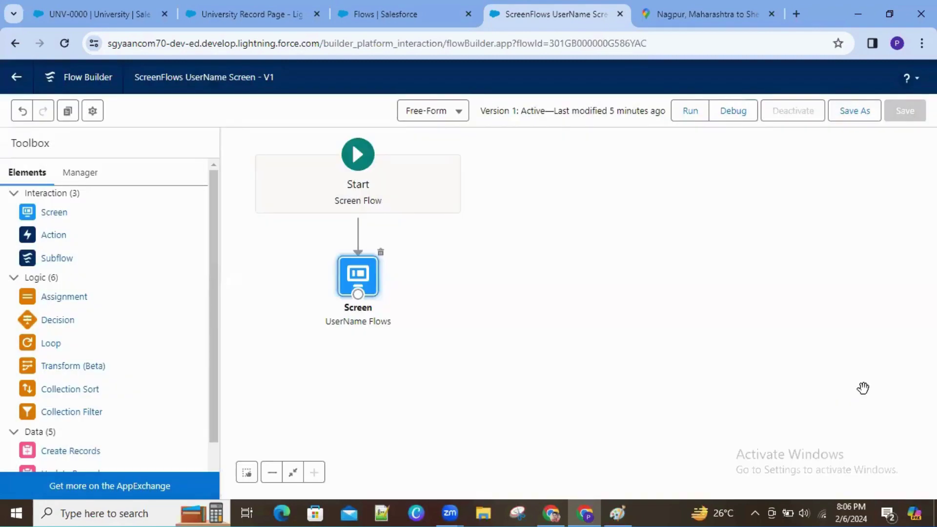
# Step: Save the flow as new Version 2 and activate it
pyautogui.click(841, 113)
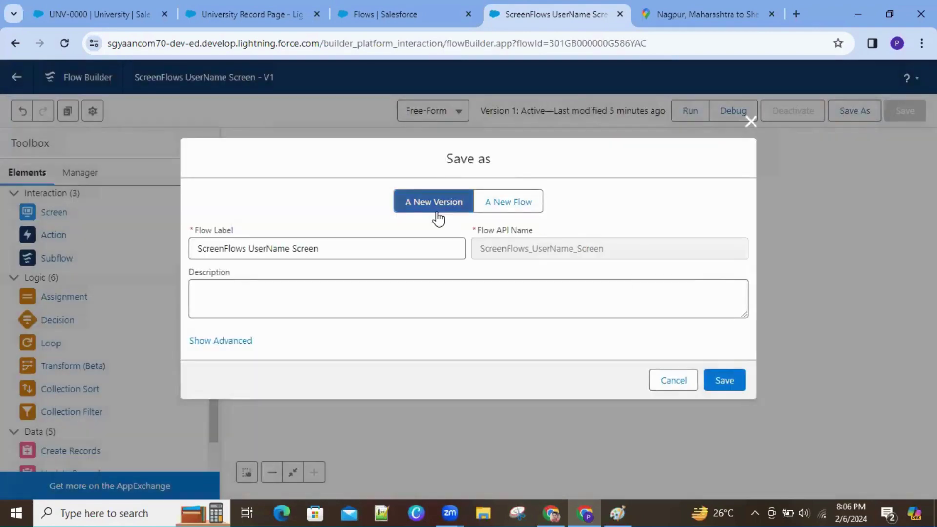
pyautogui.click(718, 379)
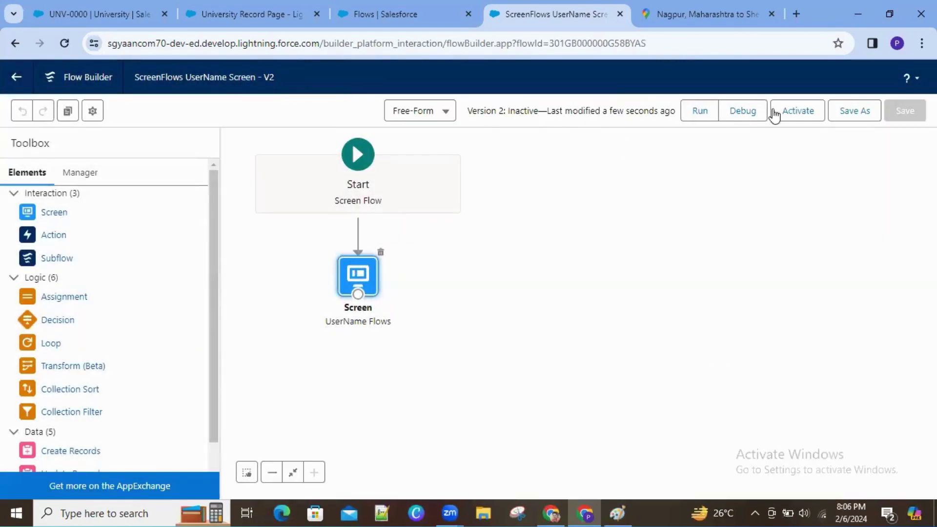
pyautogui.click(794, 115)
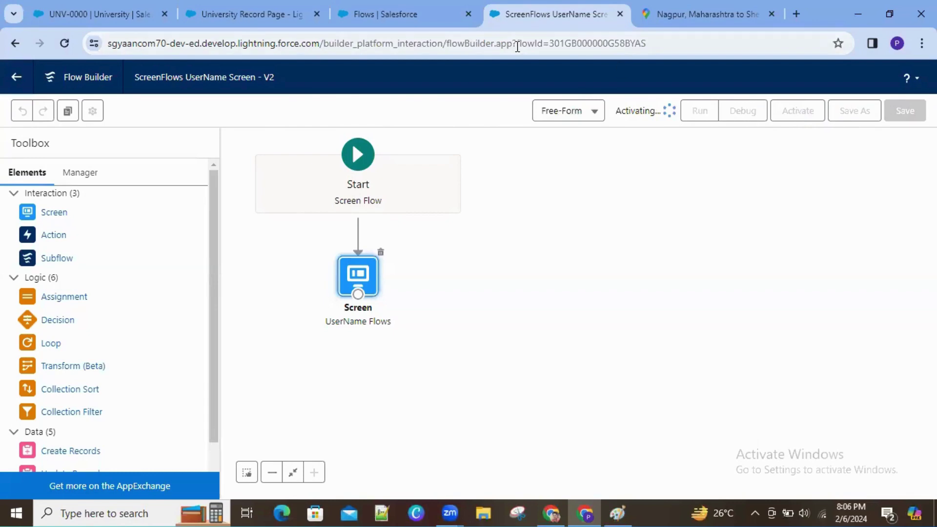
# Step: Reload UNV-0000 and compare the flow's user-name heading with the name in the profile menu
pyautogui.click(47, 13)
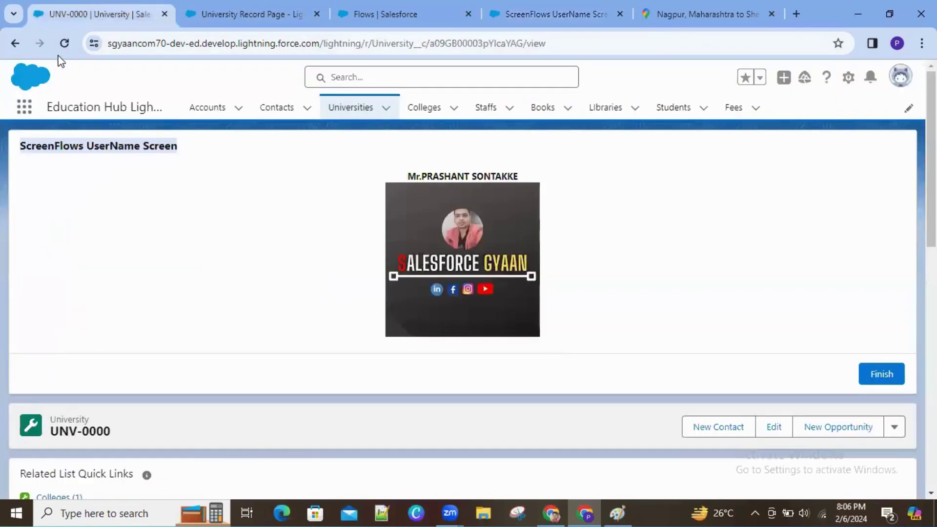
pyautogui.click(63, 44)
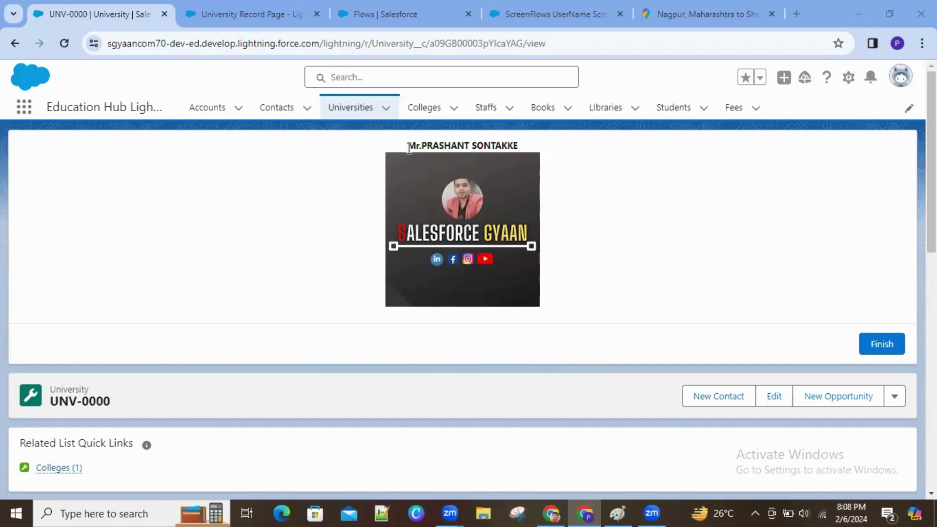
pyautogui.moveTo(409, 148); pyautogui.dragTo(519, 141)
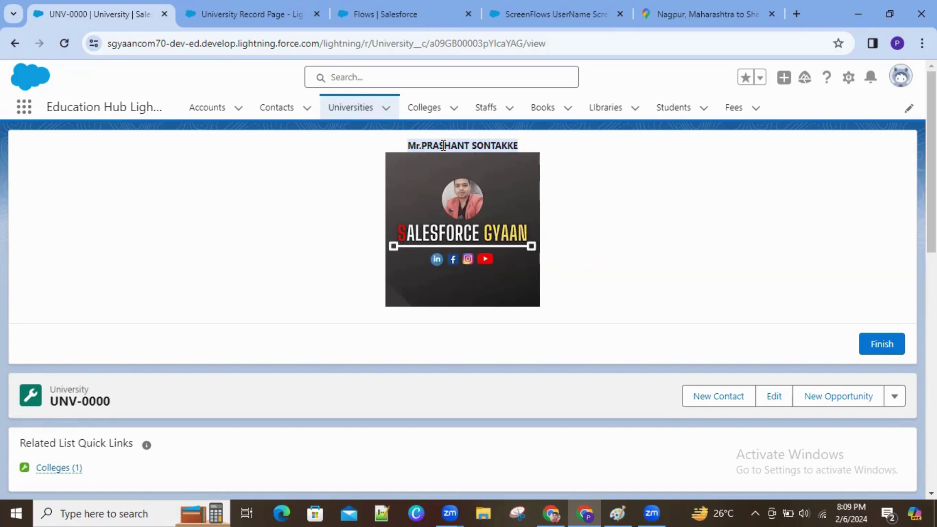
pyautogui.click(899, 89)
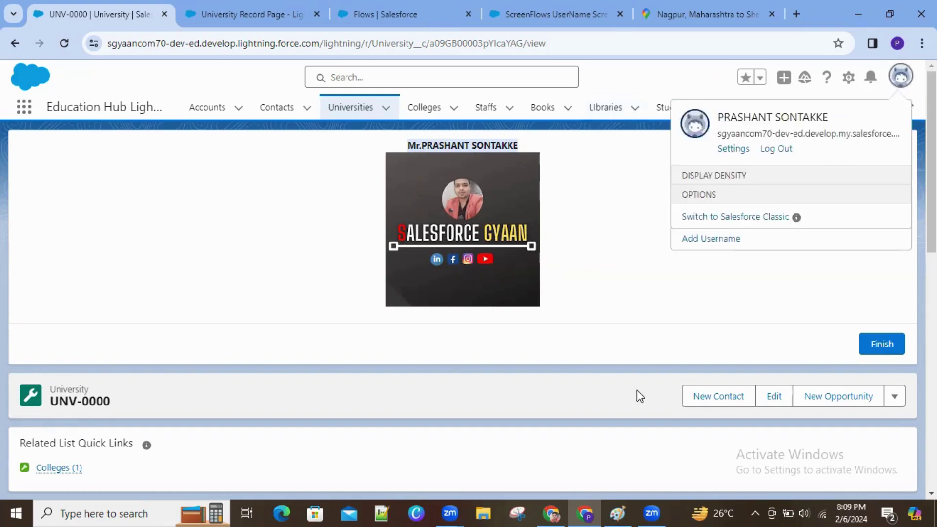
pyautogui.click(633, 324)
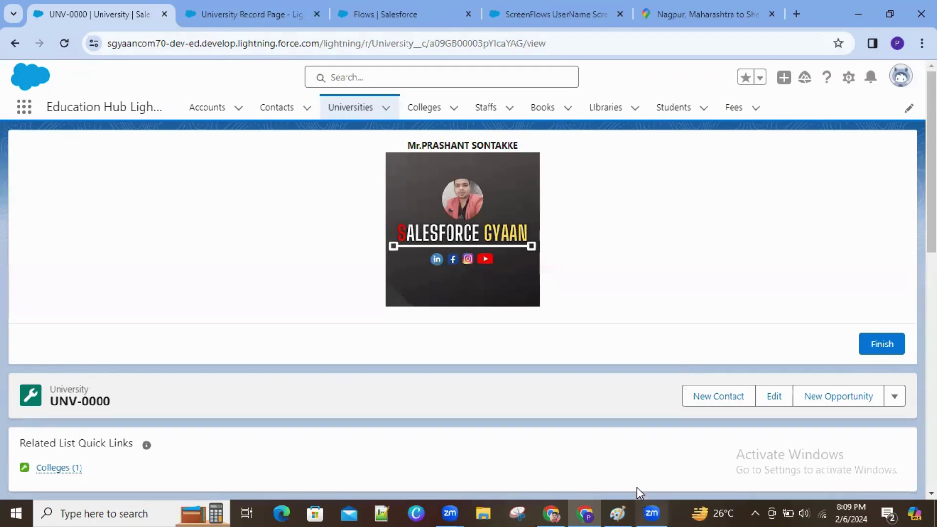
# Step: Open the flow's screen display text and cut the Mr.{!$User.FirstName} {!$User.LastName} line above the image
pyautogui.click(394, 13)
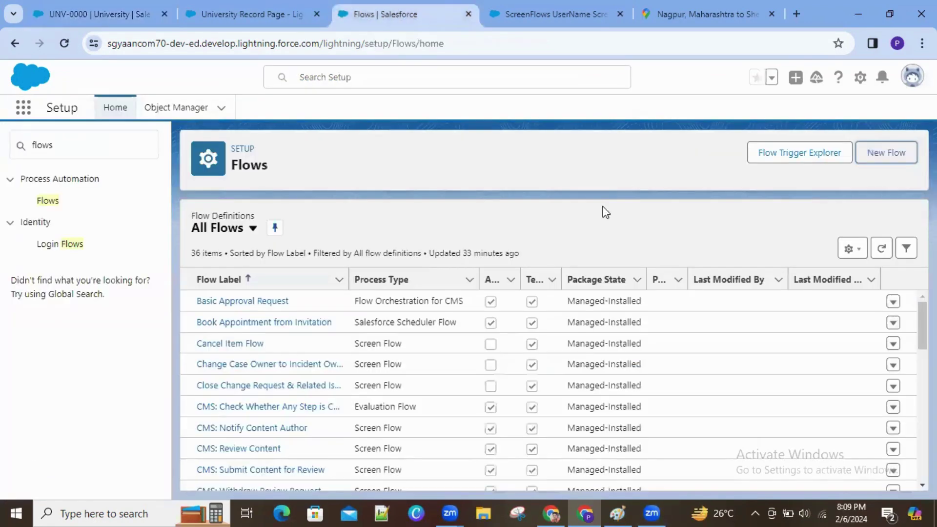
pyautogui.click(568, 5)
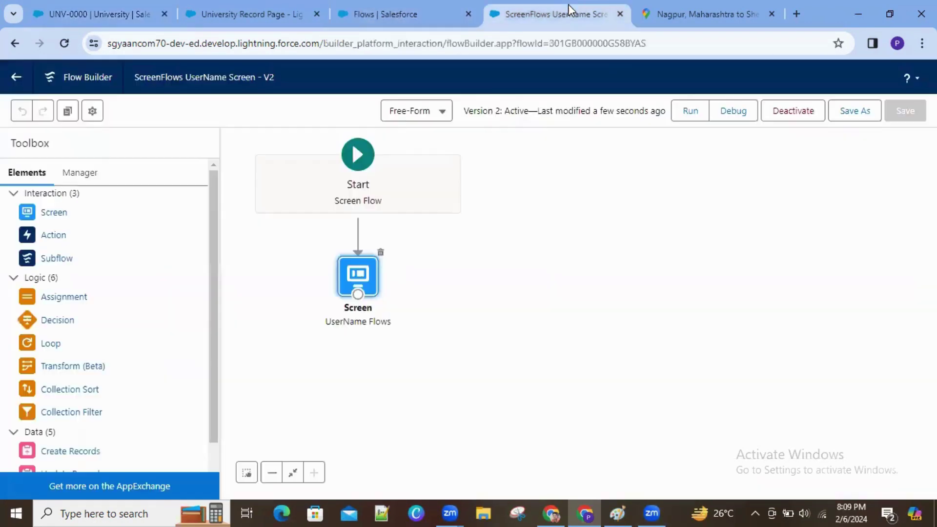
pyautogui.doubleClick(349, 287)
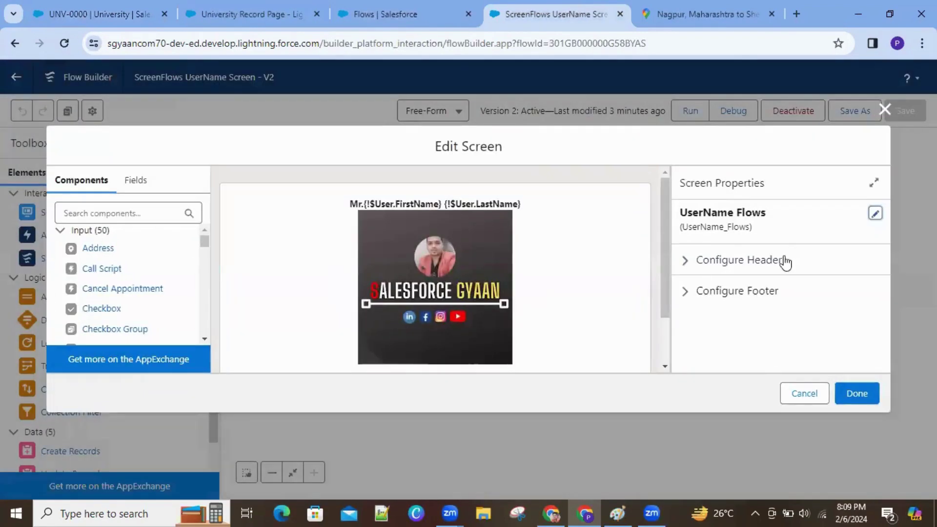
pyautogui.click(476, 279)
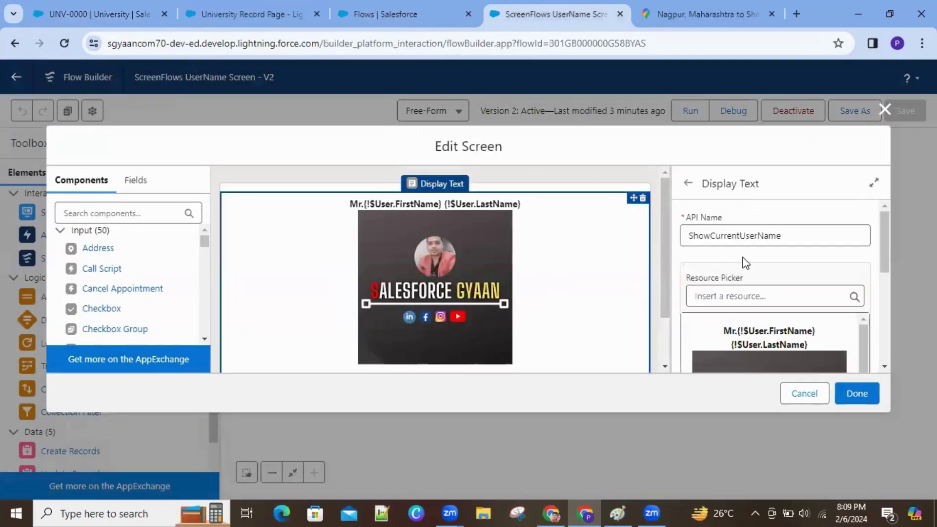
pyautogui.moveTo(886, 250); pyautogui.dragTo(895, 344)
pyautogui.scroll(-1, 808, 330)
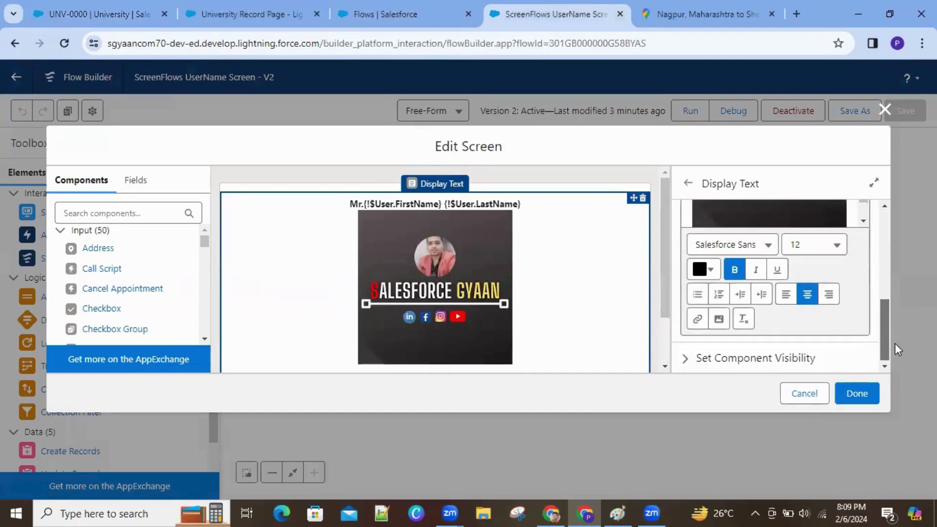
pyautogui.click(741, 295)
pyautogui.moveTo(882, 326); pyautogui.dragTo(881, 309)
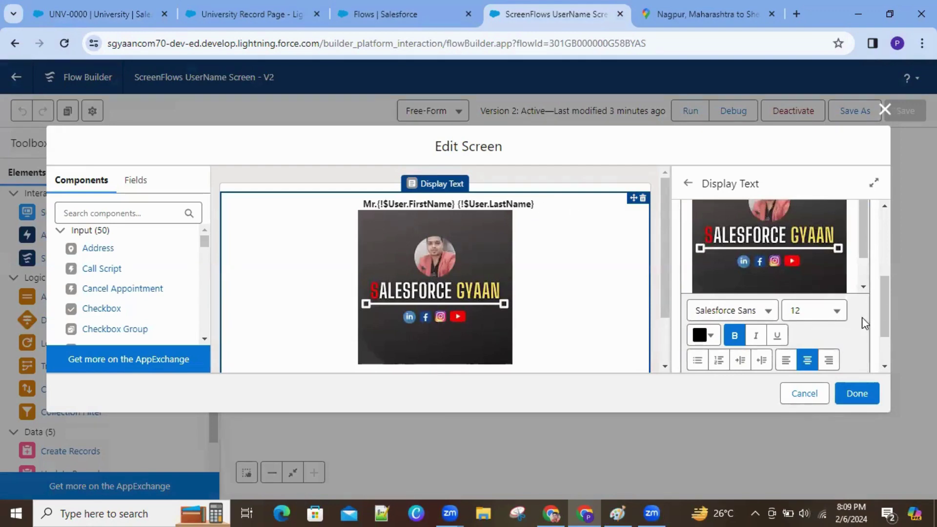
pyautogui.moveTo(883, 282); pyautogui.dragTo(889, 317)
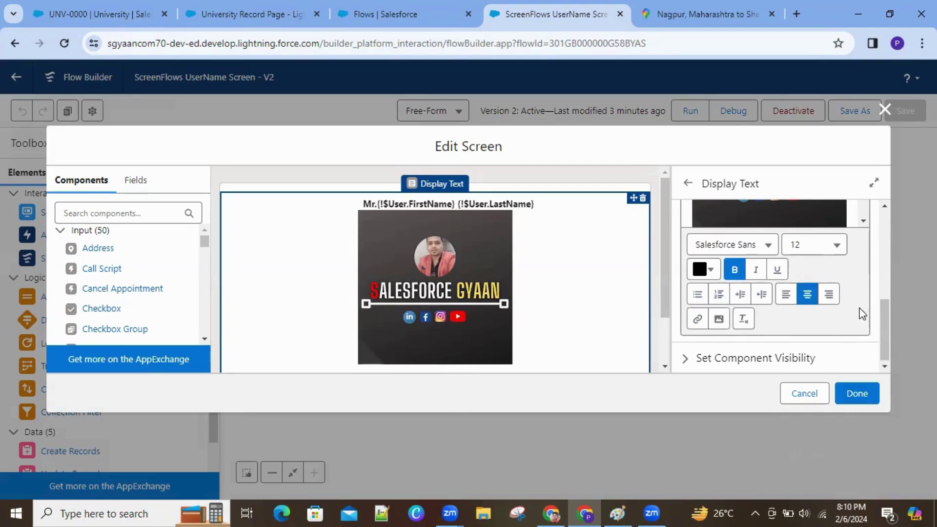
pyautogui.moveTo(886, 324); pyautogui.dragTo(882, 268)
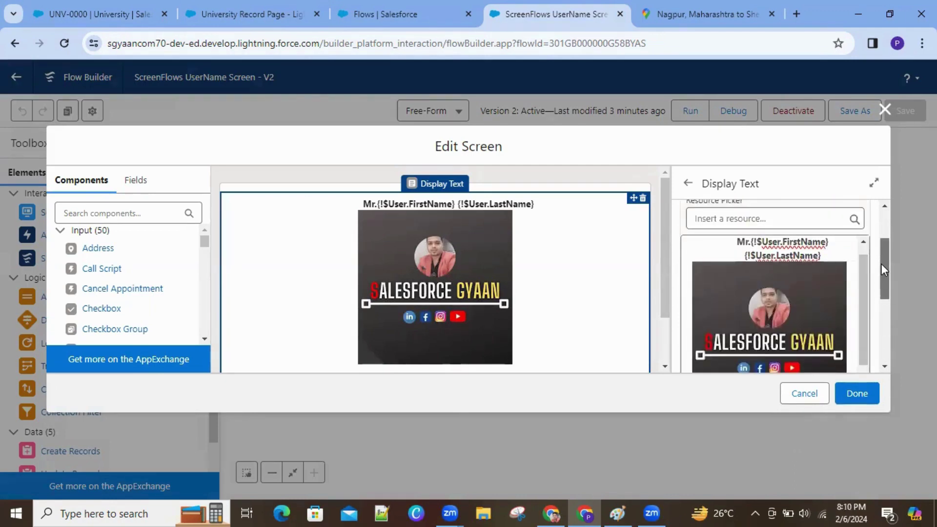
pyautogui.moveTo(830, 243); pyautogui.dragTo(734, 237)
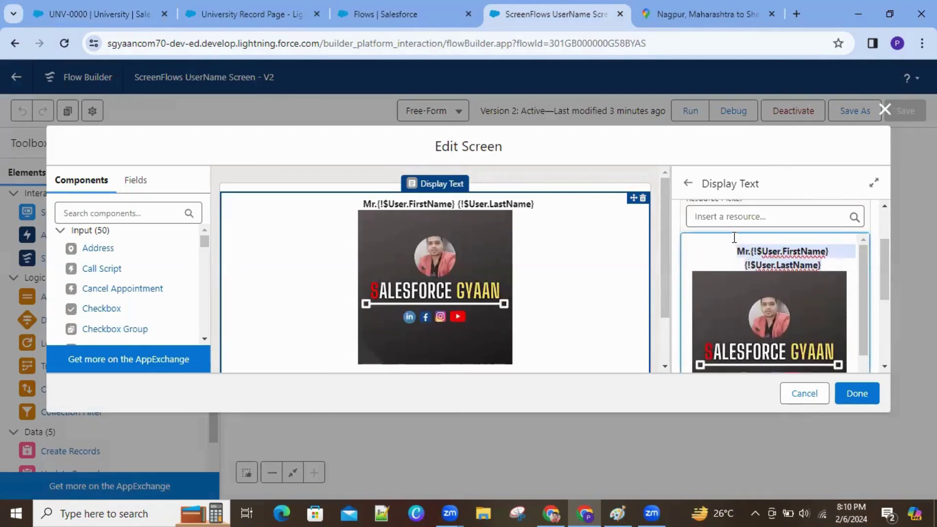
pyautogui.press('BackSpace')
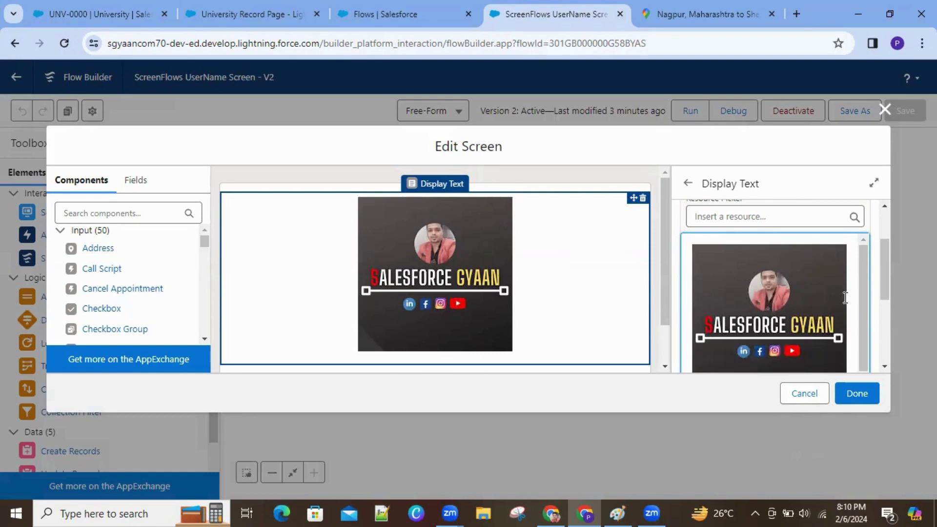
# Step: Paste the user-name line after the banner image and close the screen editor
pyautogui.scroll(-3, 886, 303)
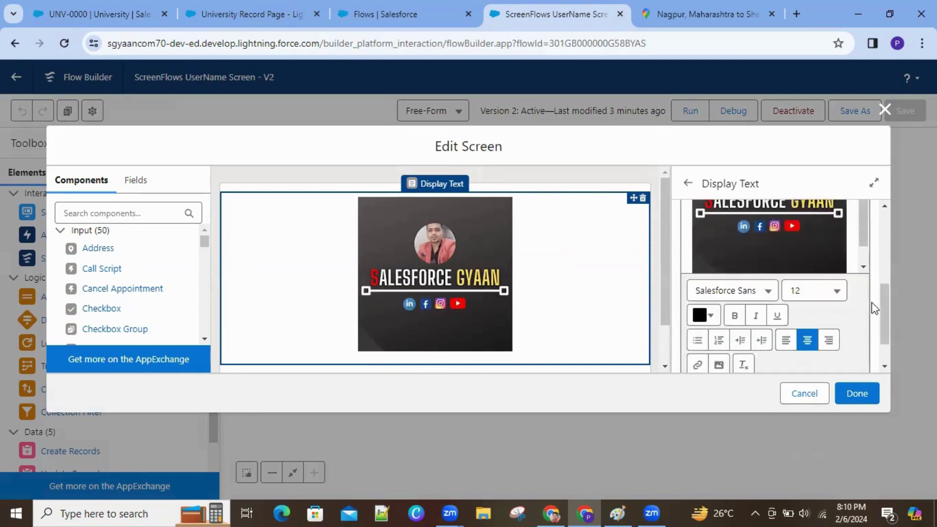
pyautogui.click(853, 262)
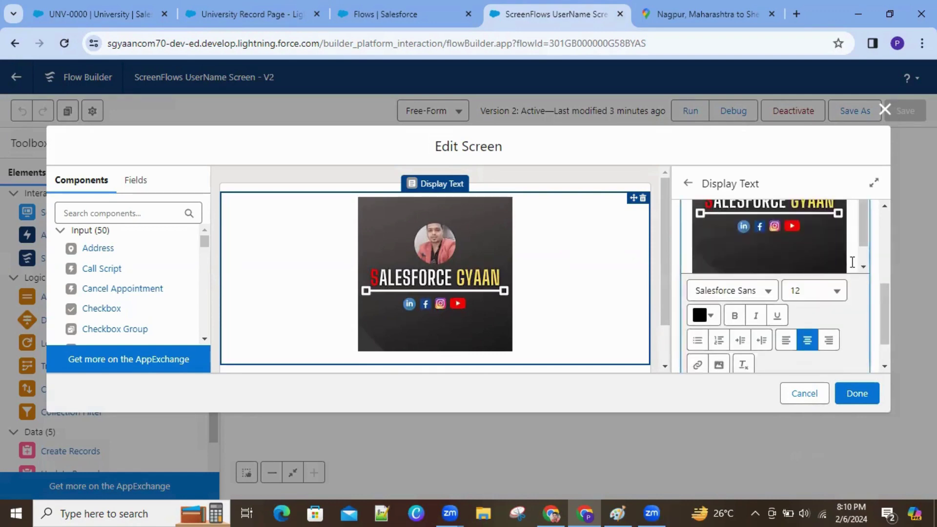
pyautogui.hotkey('ctrl', 'z')
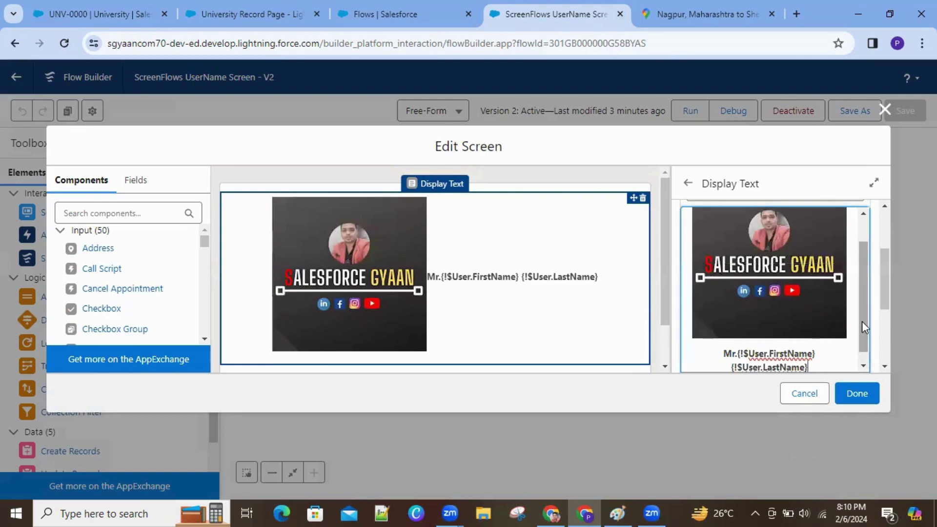
pyautogui.scroll(-1, 862, 319)
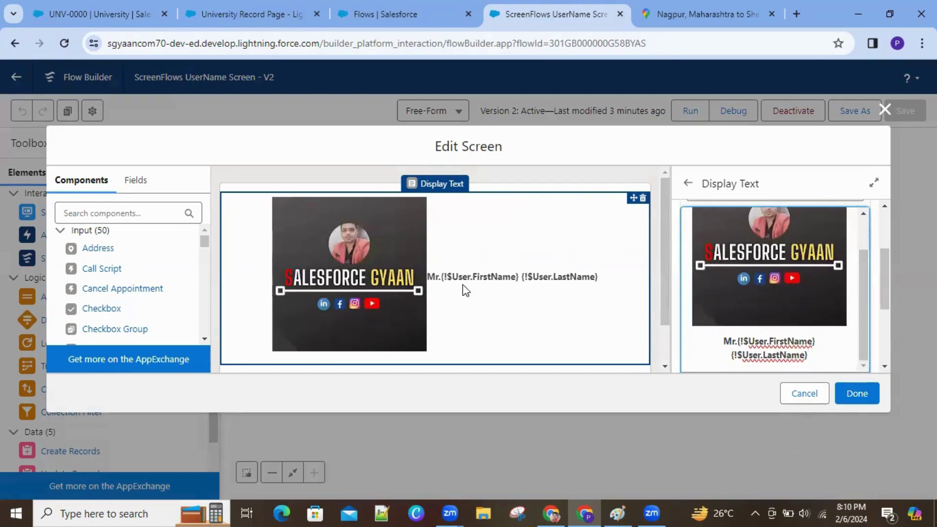
pyautogui.click(591, 282)
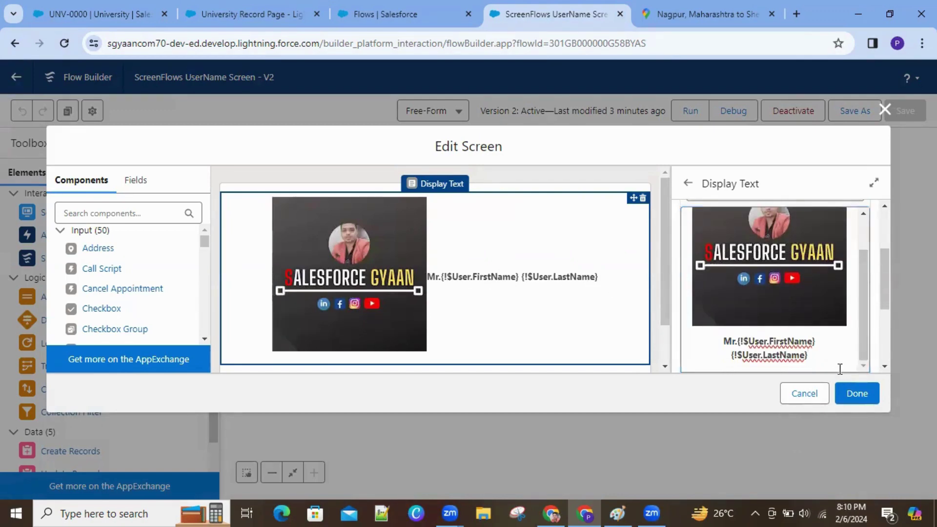
pyautogui.click(853, 394)
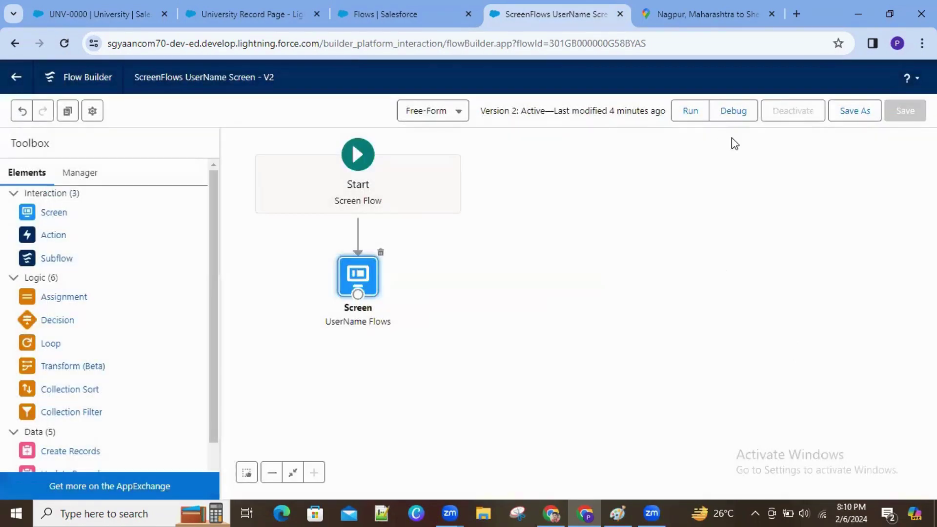
# Step: Save the ScreenFlows UserName Screen flow as a new version and reload the UNV-0000 record page
pyautogui.click(845, 117)
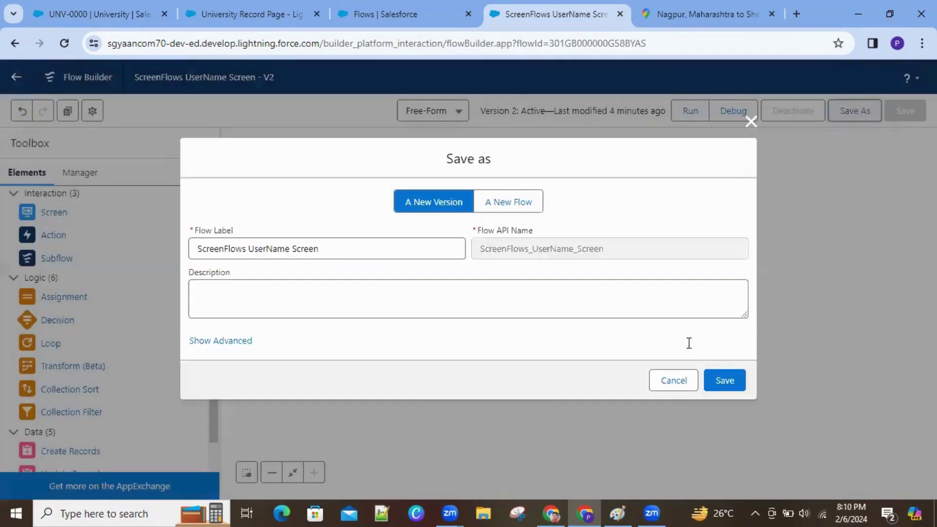
pyautogui.click(681, 386)
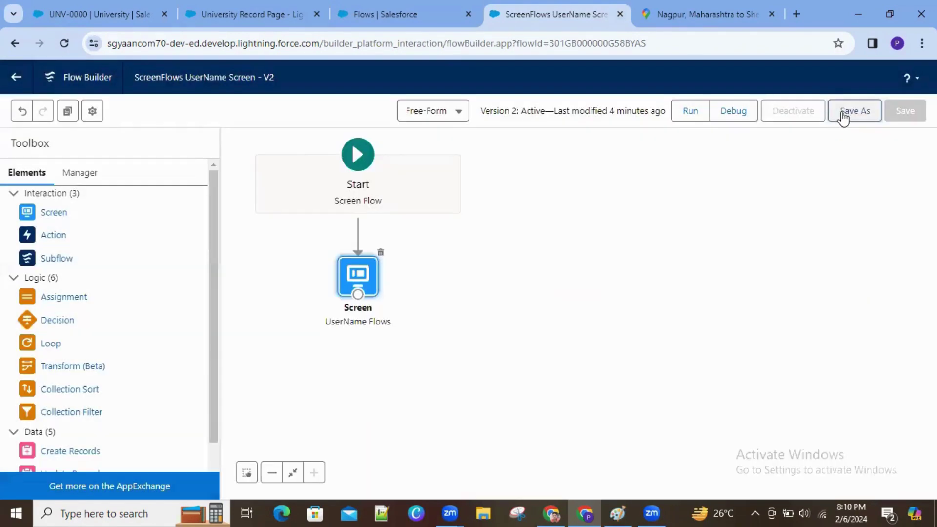
pyautogui.click(845, 116)
pyautogui.click(727, 383)
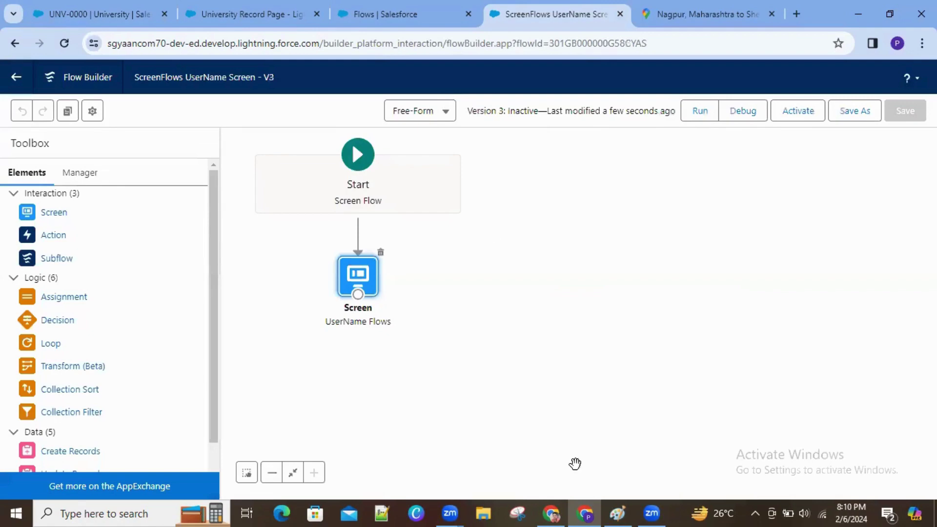
pyautogui.click(131, 10)
pyautogui.click(64, 43)
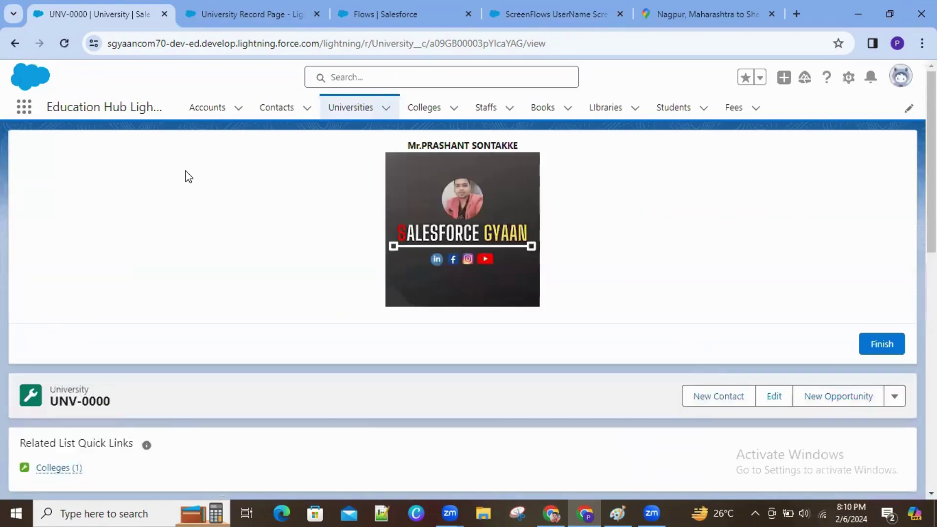
# Step: Activate version 3 of the flow from Flow Builder, then reload the UNV-0000 University record
pyautogui.click(423, 10)
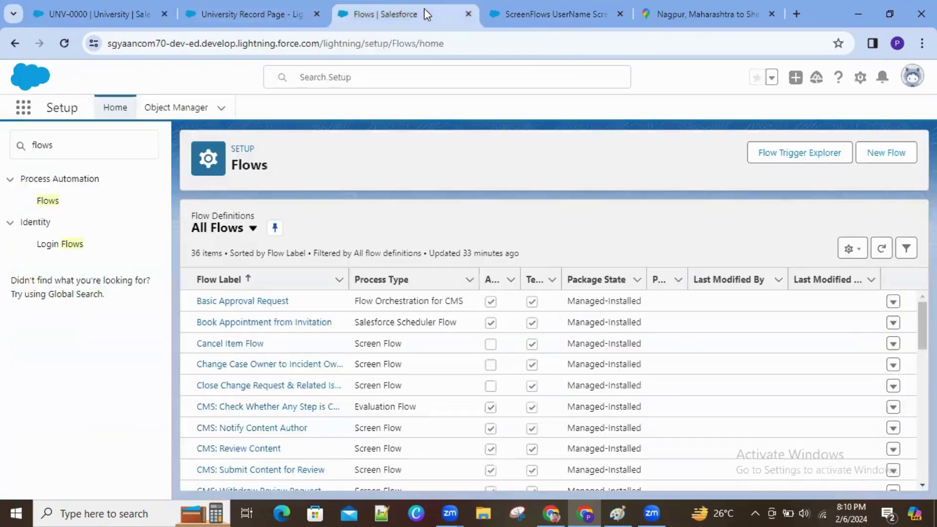
pyautogui.click(550, 12)
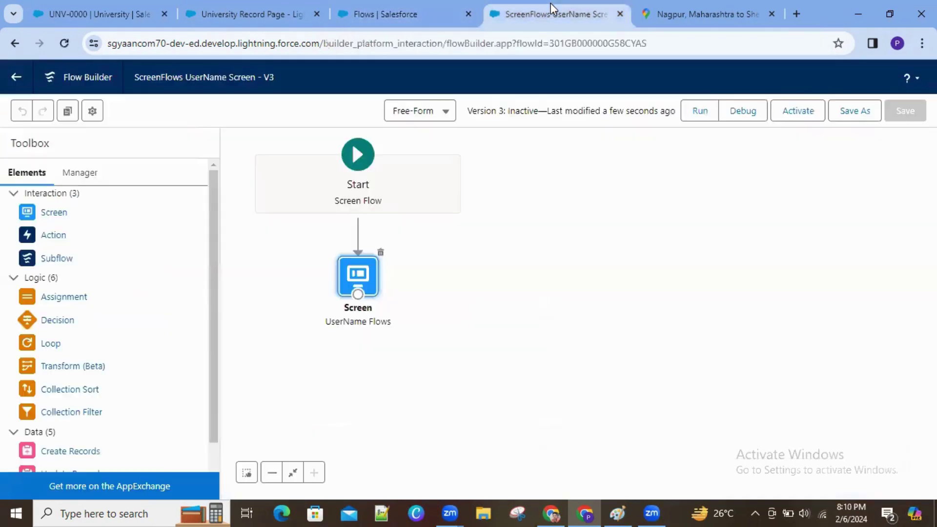
pyautogui.click(798, 111)
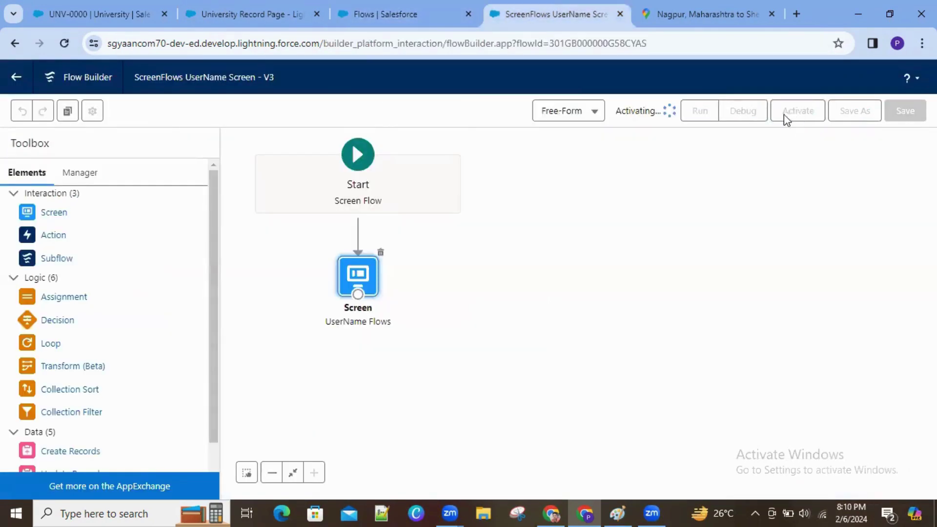
pyautogui.click(30, 15)
pyautogui.click(64, 41)
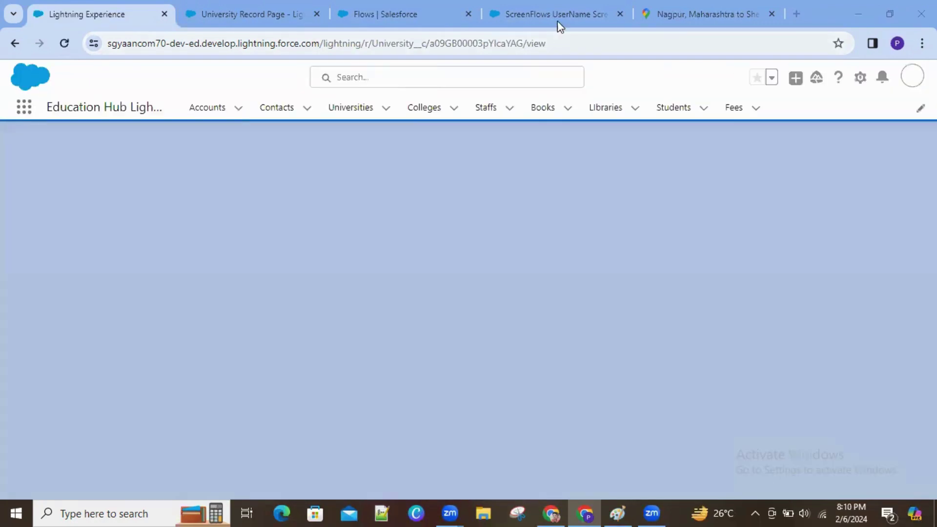
# Step: Check the user name shown beside the banner on UNV-0000, then return to Flow Builder
pyautogui.click(557, 18)
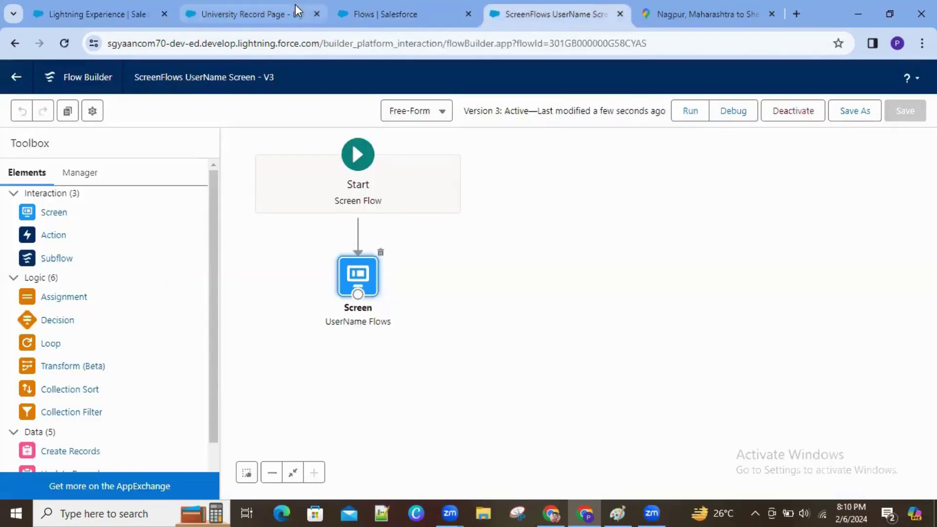
pyautogui.click(110, 24)
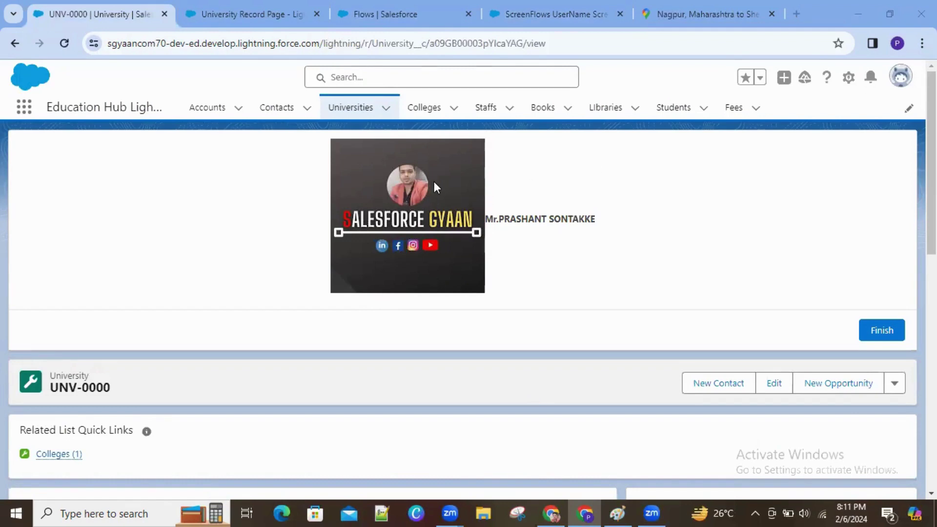
pyautogui.tripleClick(615, 219)
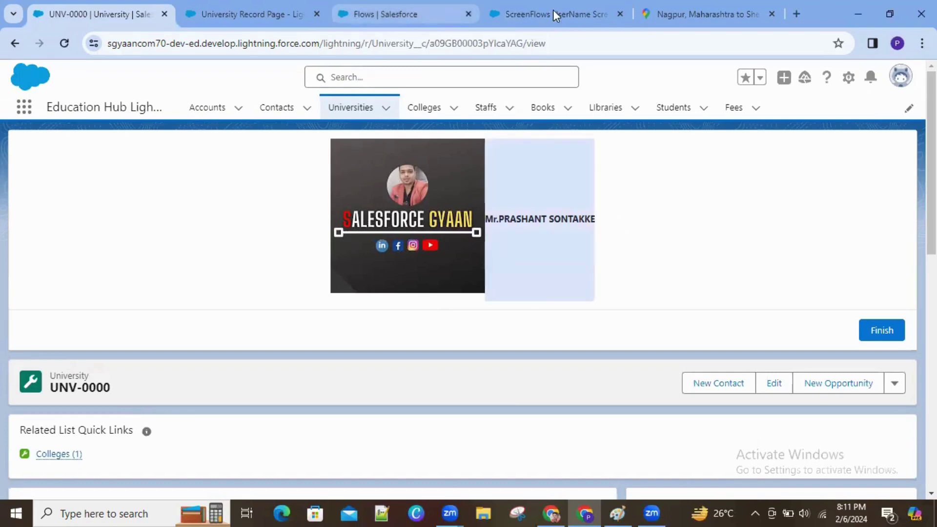
pyautogui.hotkey('ctrl', '4')
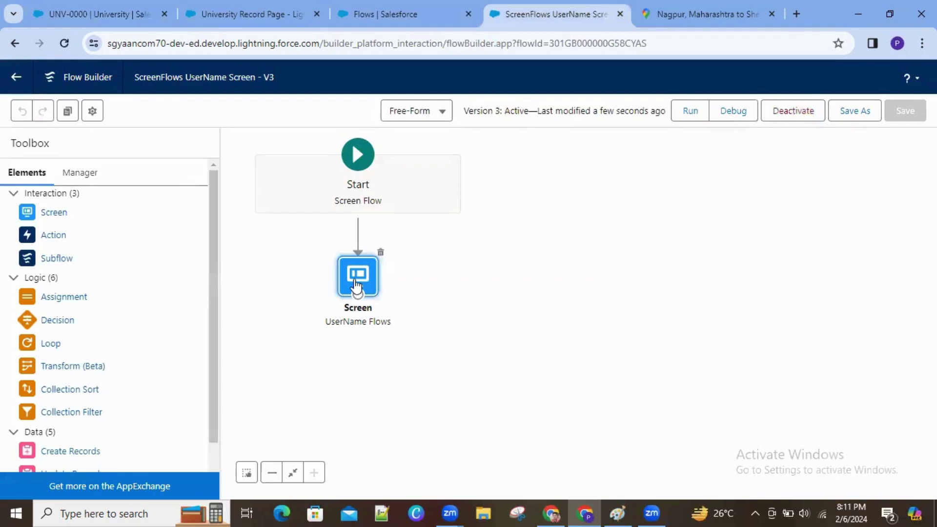
# Step: Open the UserName Flows screen and bring its Display Text content into view
pyautogui.doubleClick(355, 286)
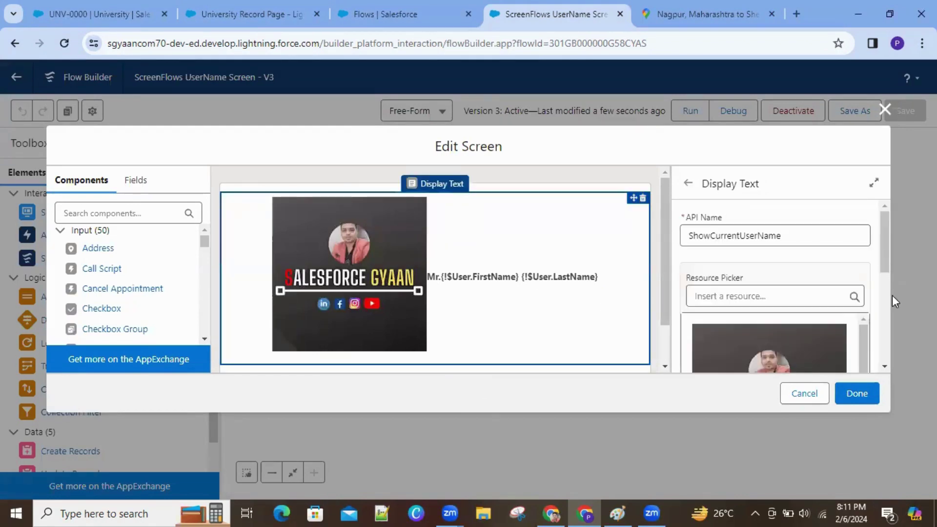
pyautogui.scroll(-3, 892, 295)
pyautogui.scroll(-2, 901, 329)
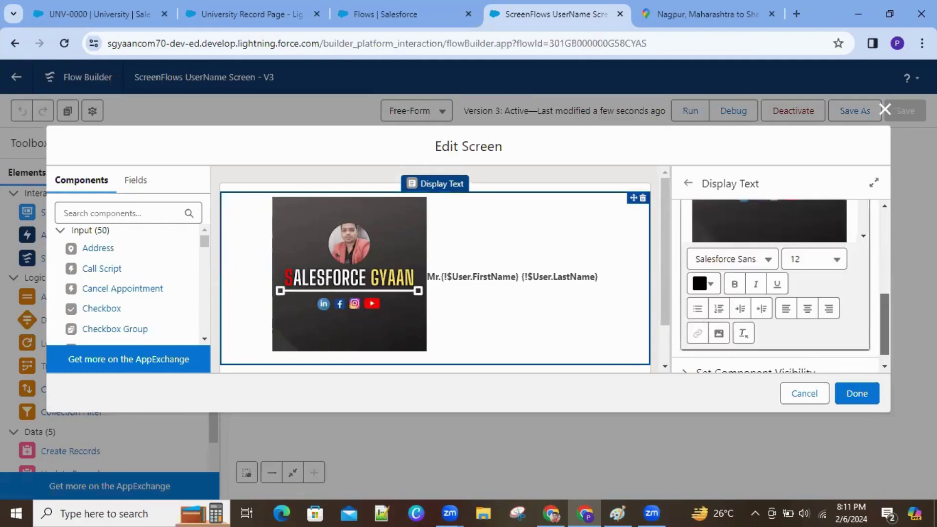
pyautogui.scroll(3, 881, 279)
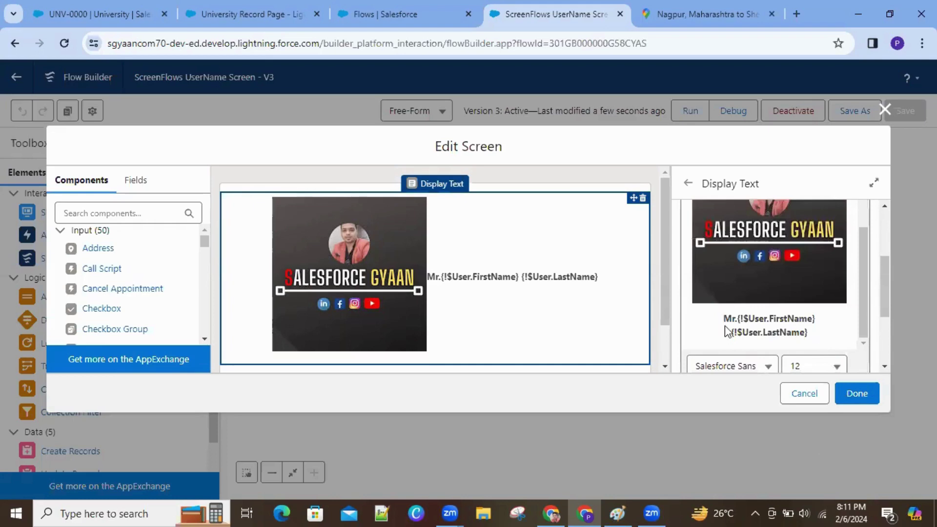
pyautogui.click(728, 331)
pyautogui.scroll(1, 881, 293)
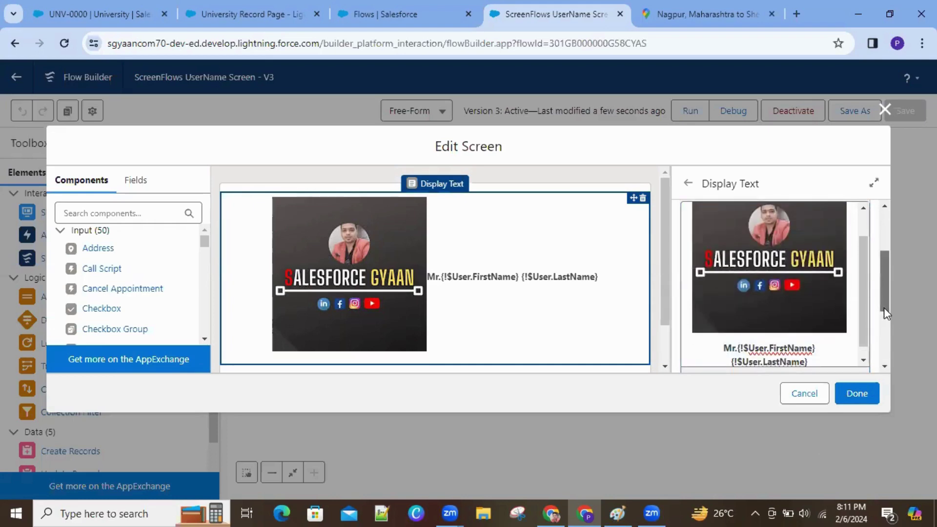
pyautogui.scroll(-3, 883, 307)
# Step: Select the whole bold user-name text and set its font size to 22
pyautogui.click(808, 276)
pyautogui.moveTo(797, 276); pyautogui.dragTo(723, 254)
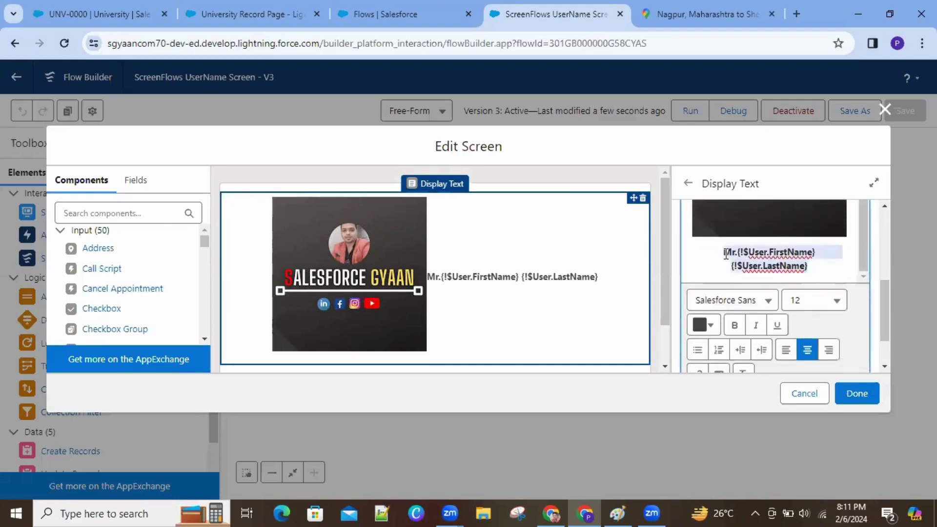
pyautogui.click(836, 314)
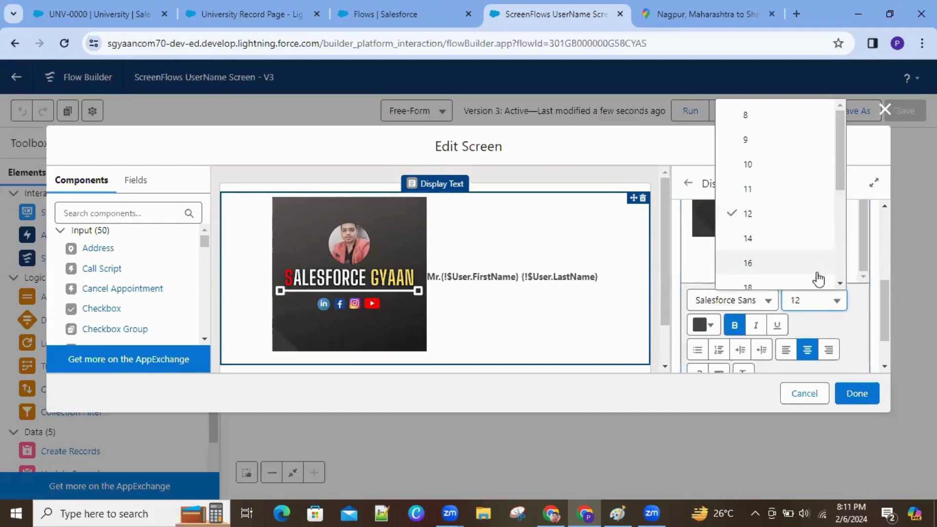
pyautogui.click(839, 287)
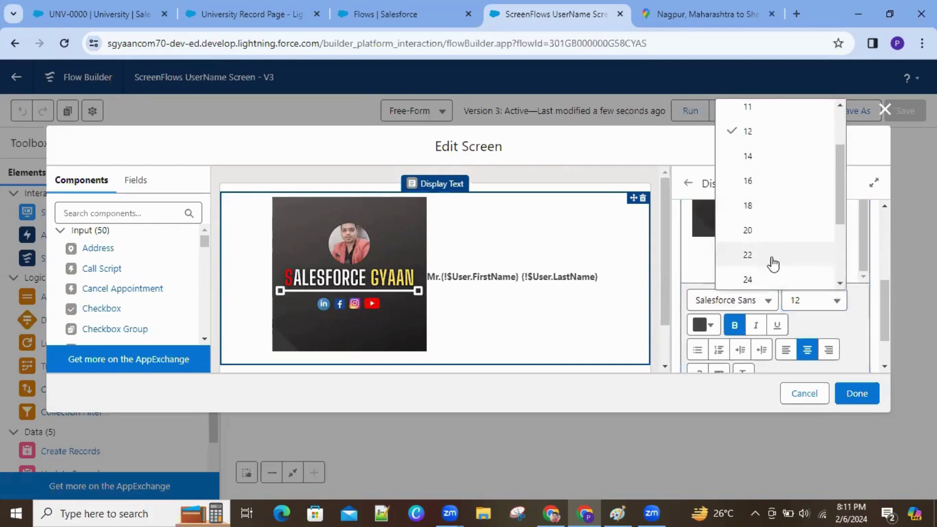
pyautogui.click(772, 256)
# Step: Close the screen editor, save the flow as version 4 and activate it
pyautogui.click(879, 393)
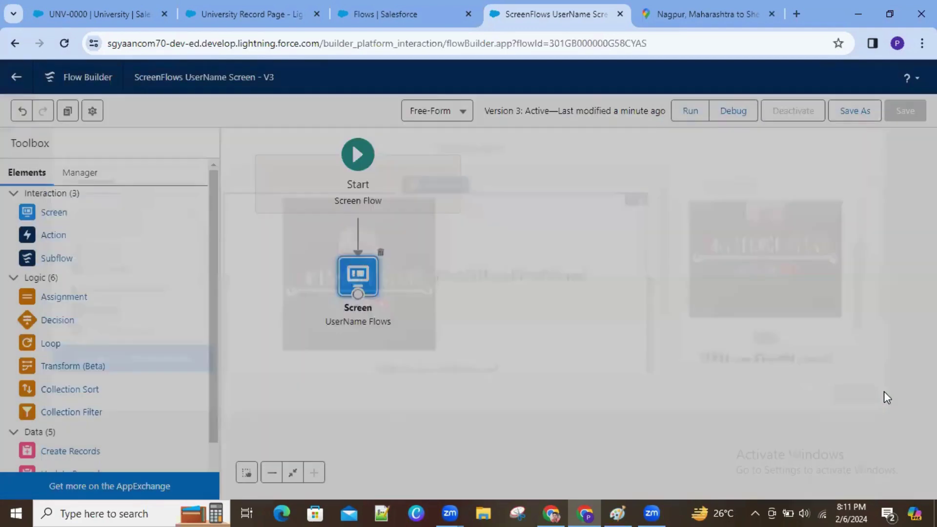
pyautogui.click(851, 119)
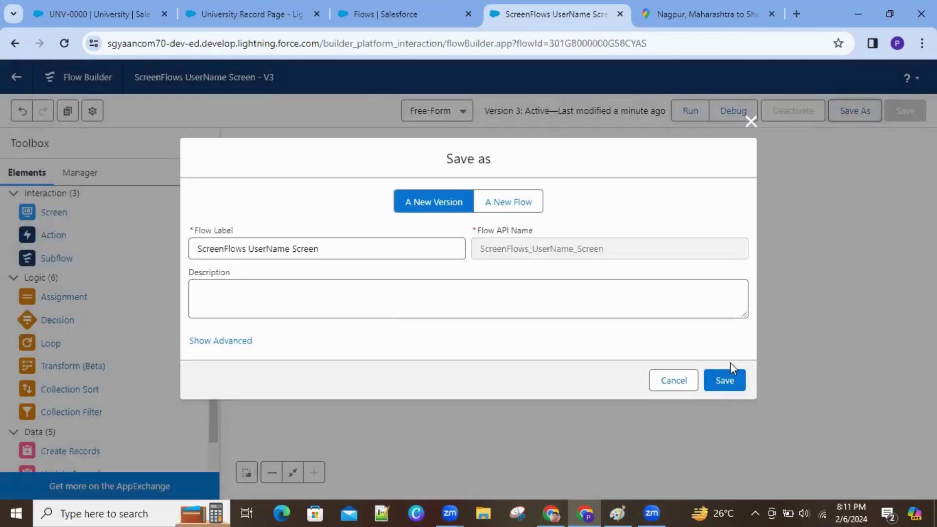
pyautogui.click(723, 382)
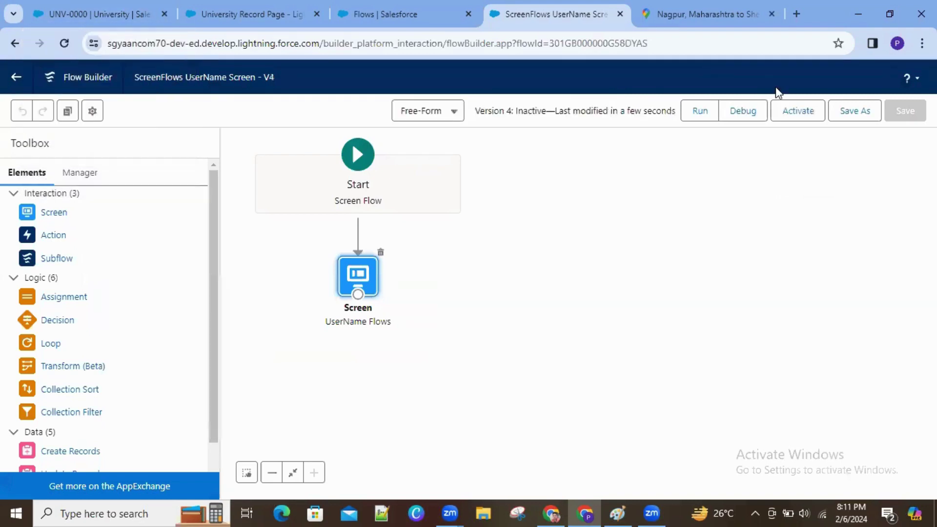
pyautogui.click(797, 116)
# Step: Reload the UNV-0000 record to see the larger name, and bring up the Colleges link options
pyautogui.click(108, 9)
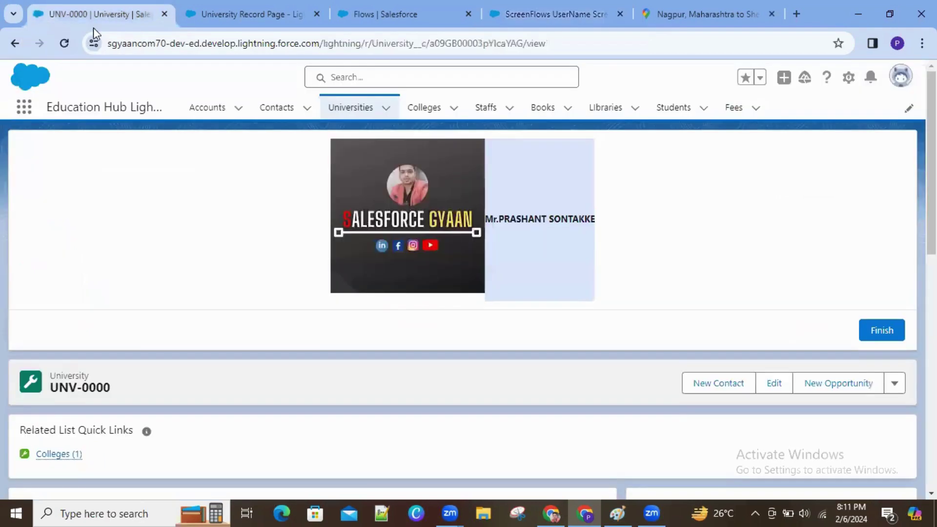
pyautogui.click(66, 43)
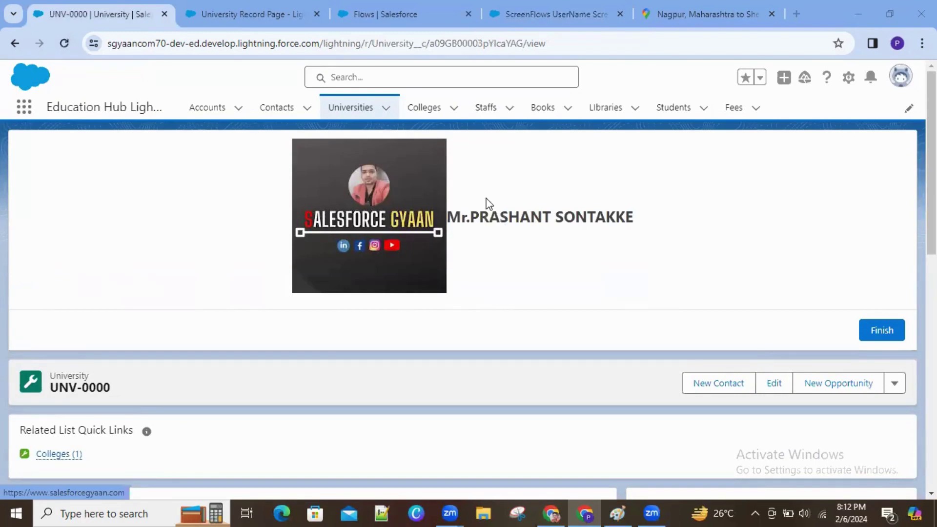
pyautogui.rightClick(423, 109)
# Step: Open Colleges in a new tab, view Nagpur College of Engineering, then return to the University Record Page editor
pyautogui.click(452, 120)
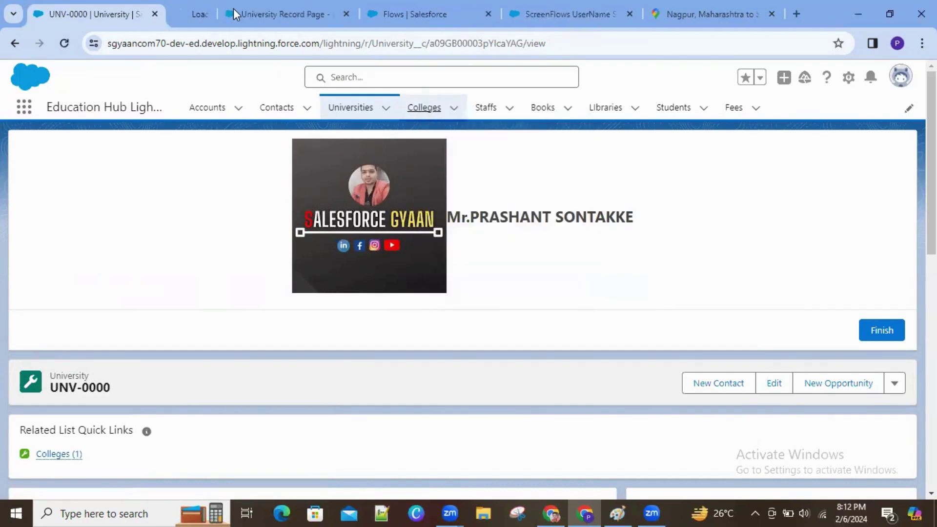
pyautogui.click(212, 11)
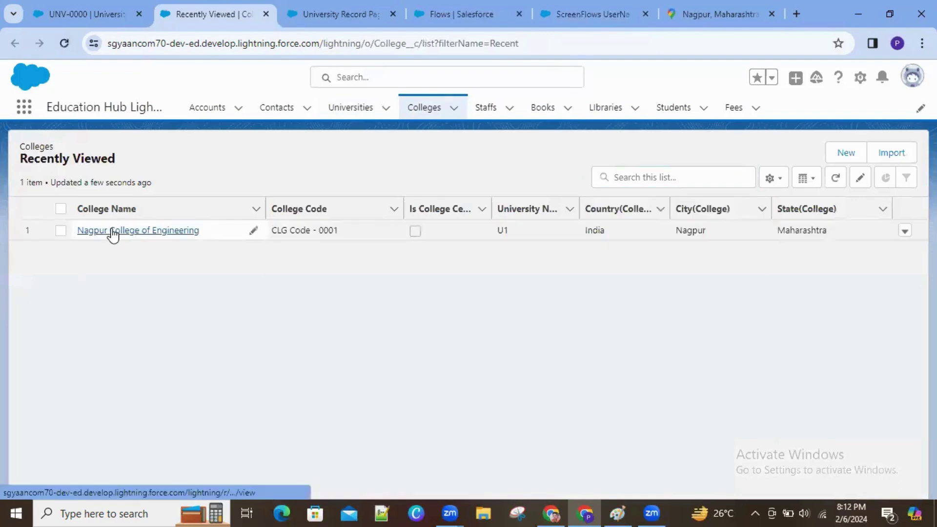
pyautogui.click(110, 231)
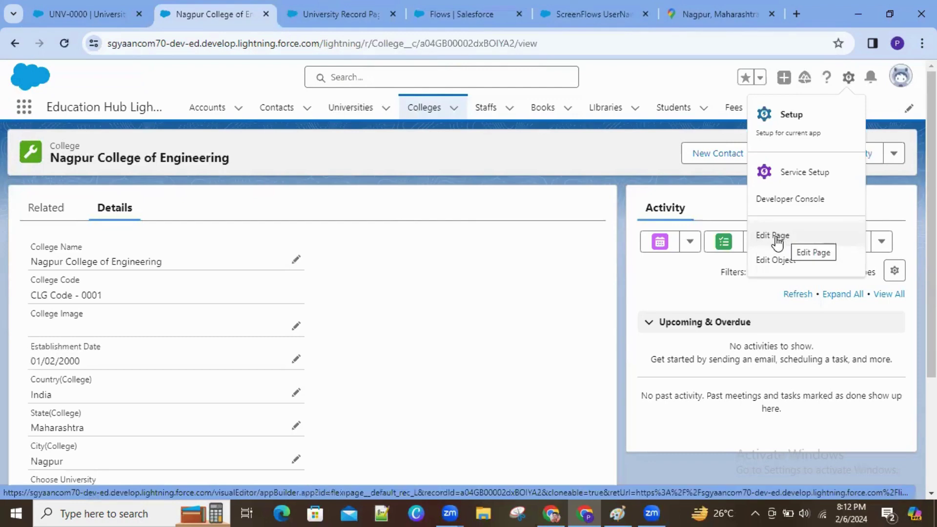
pyautogui.click(423, 14)
pyautogui.click(358, 18)
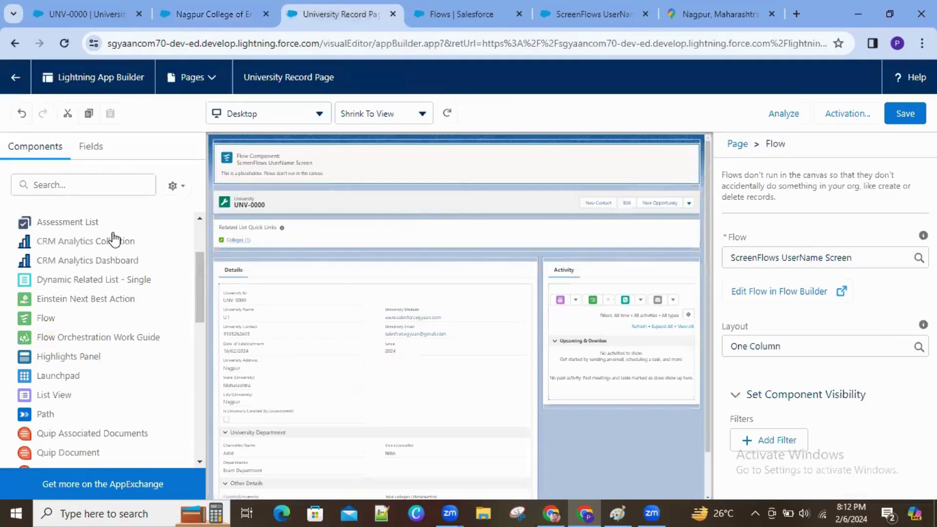
# Step: Focus the components Search box, then go back to the UNV-0000 record page
pyautogui.click(79, 194)
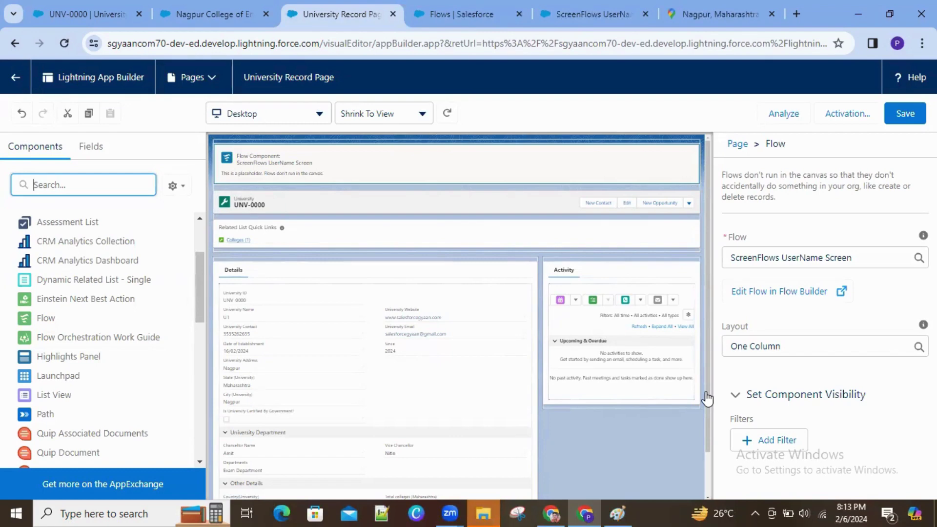
pyautogui.click(98, 16)
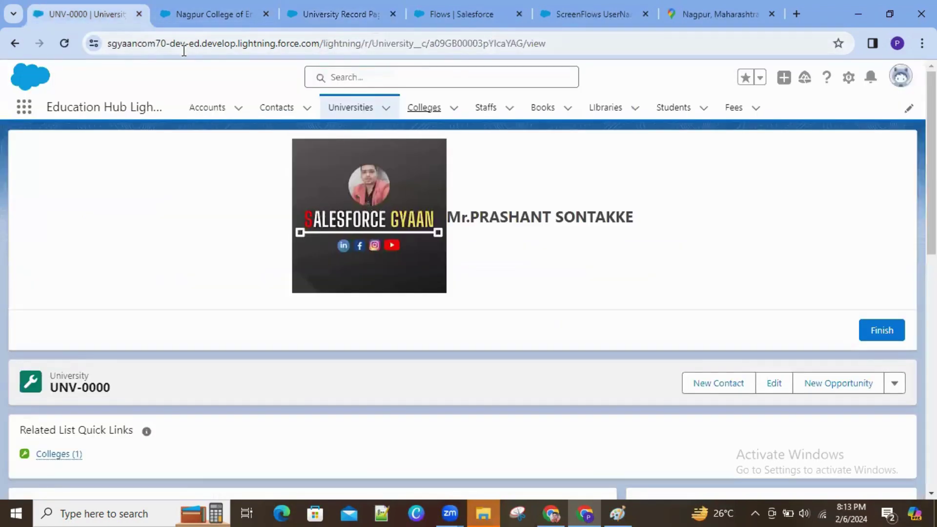